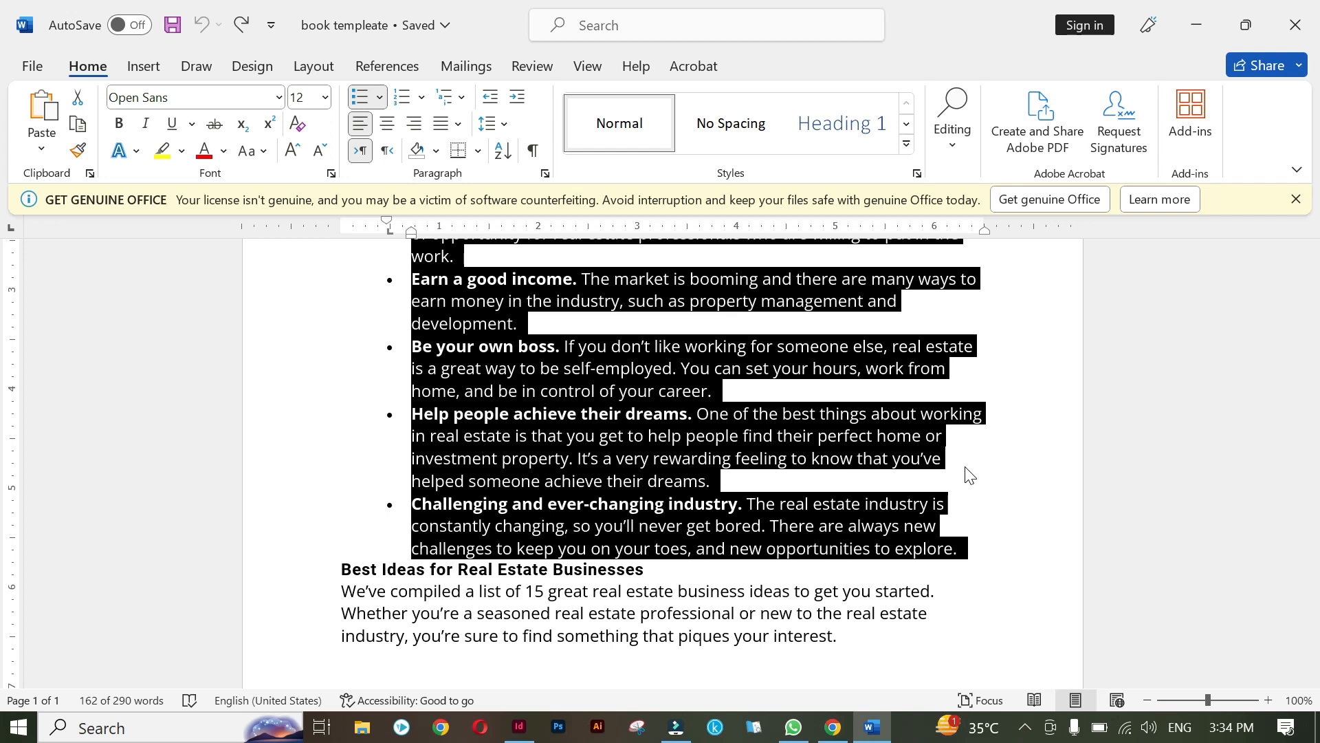
- Remove the bullets from the five-reasons list, from "High demand." to "Challenging and ever-changing industry.", and copy its text
scroll(897, 459, "up", 5)
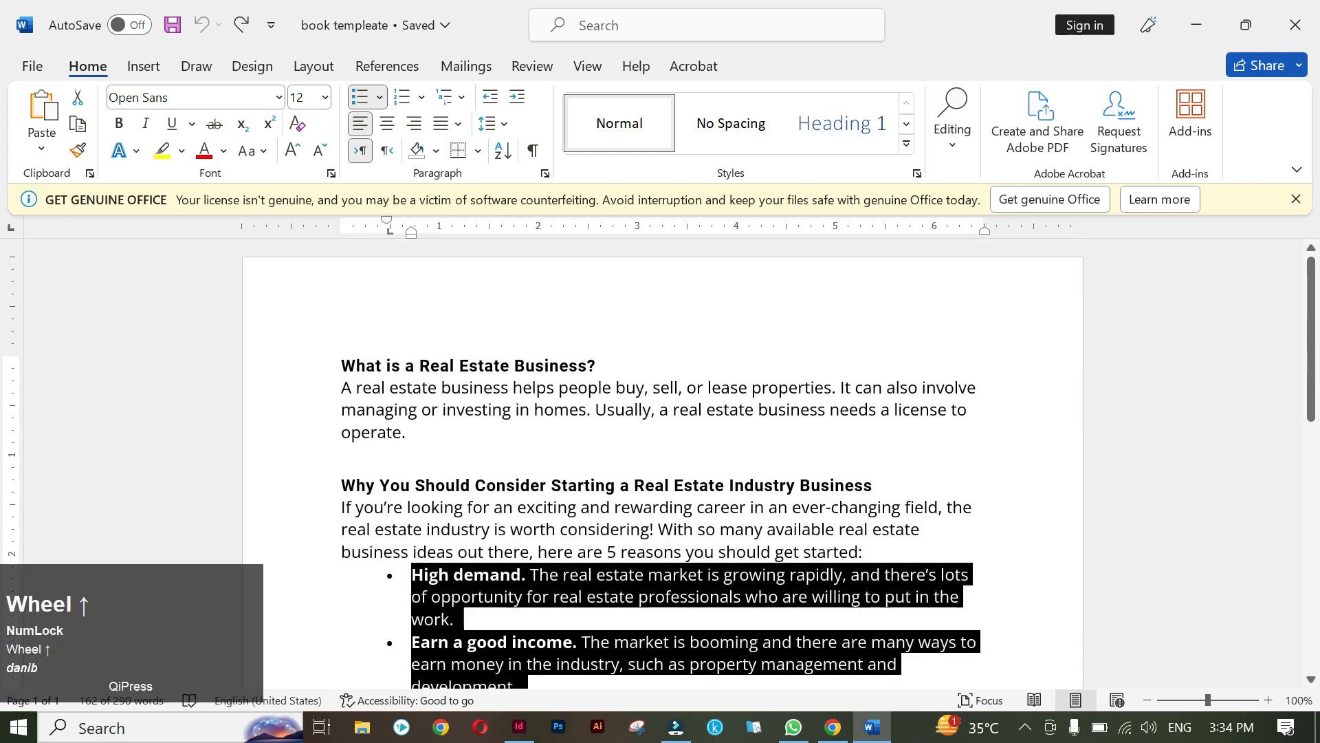
scroll(890, 470, "down", 5)
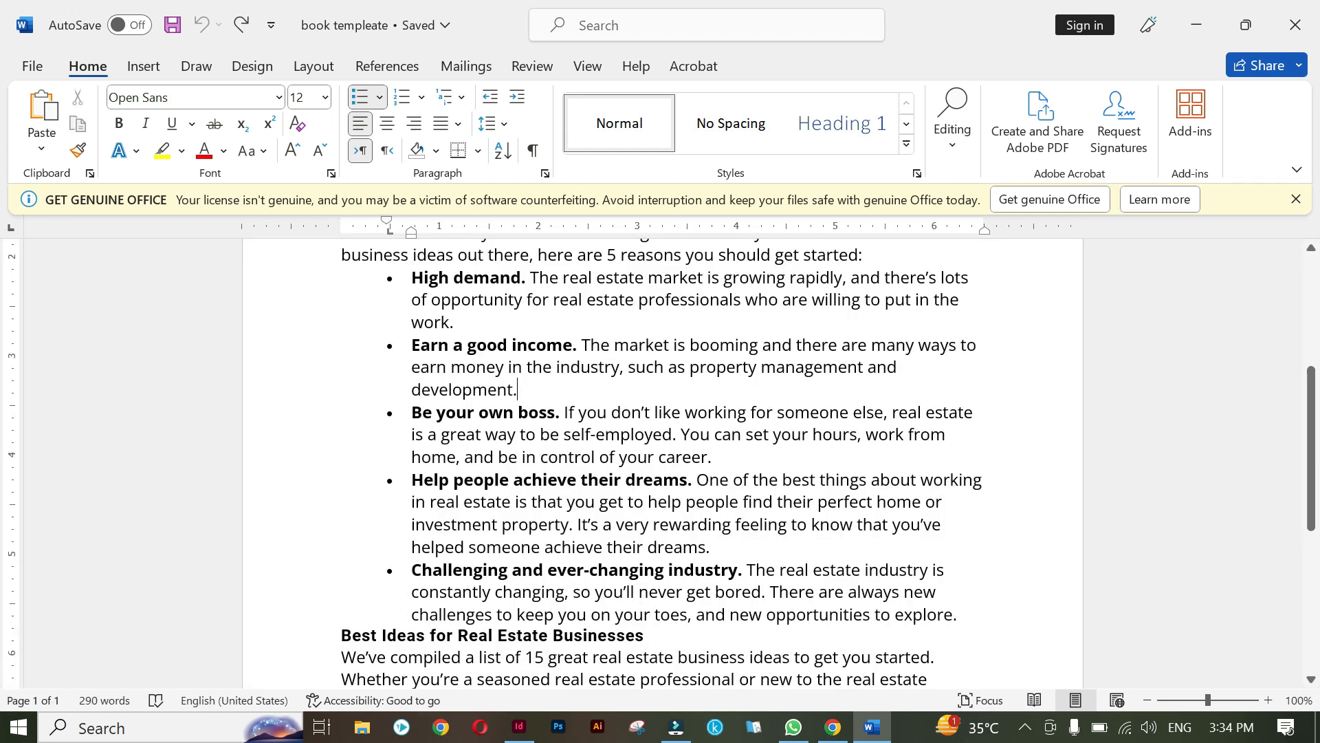
left_click_drag(411, 278, 963, 615)
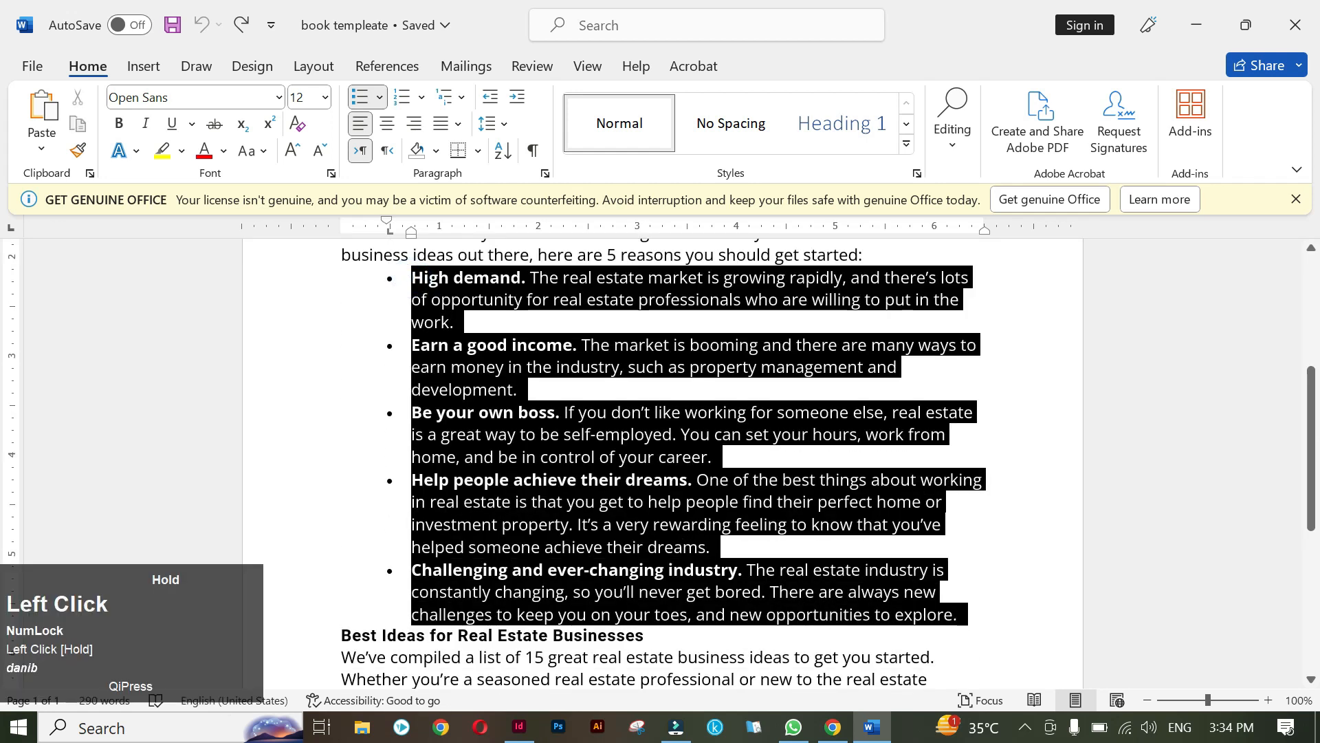
left_click(363, 98)
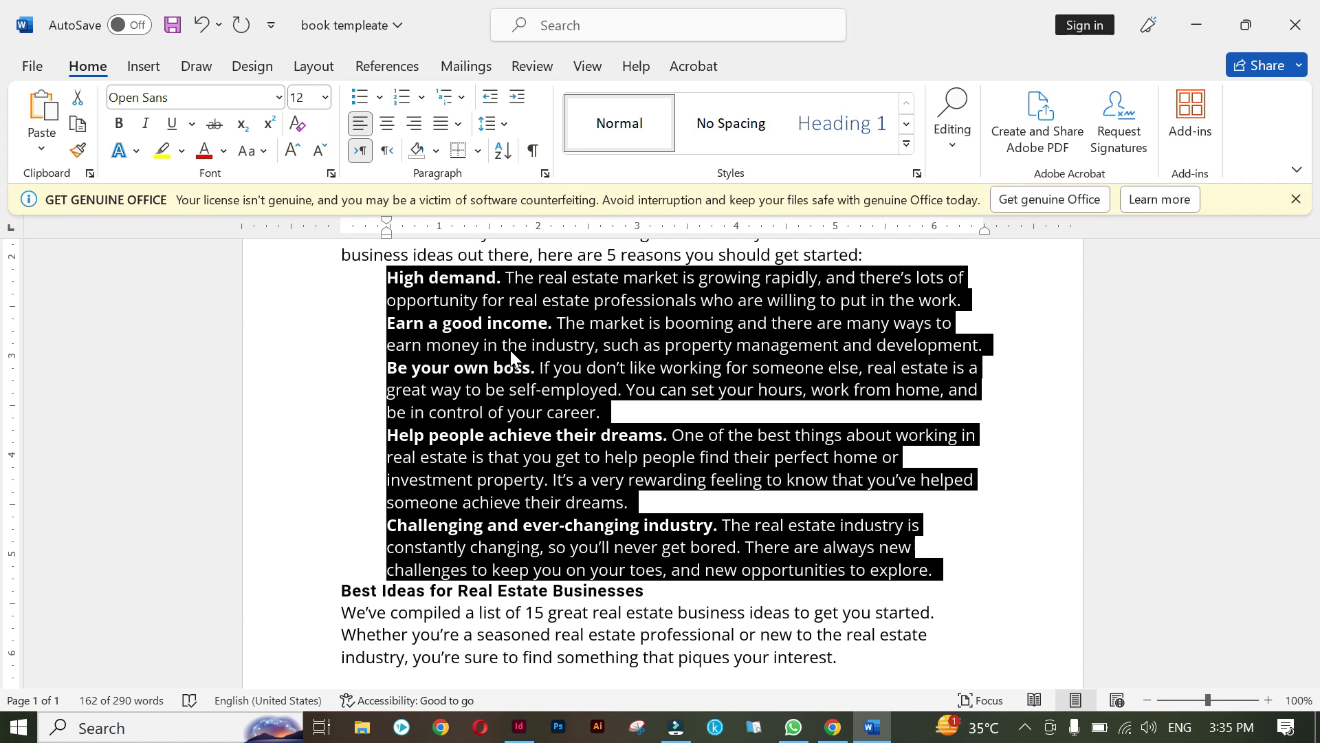
key("ctrl+c")
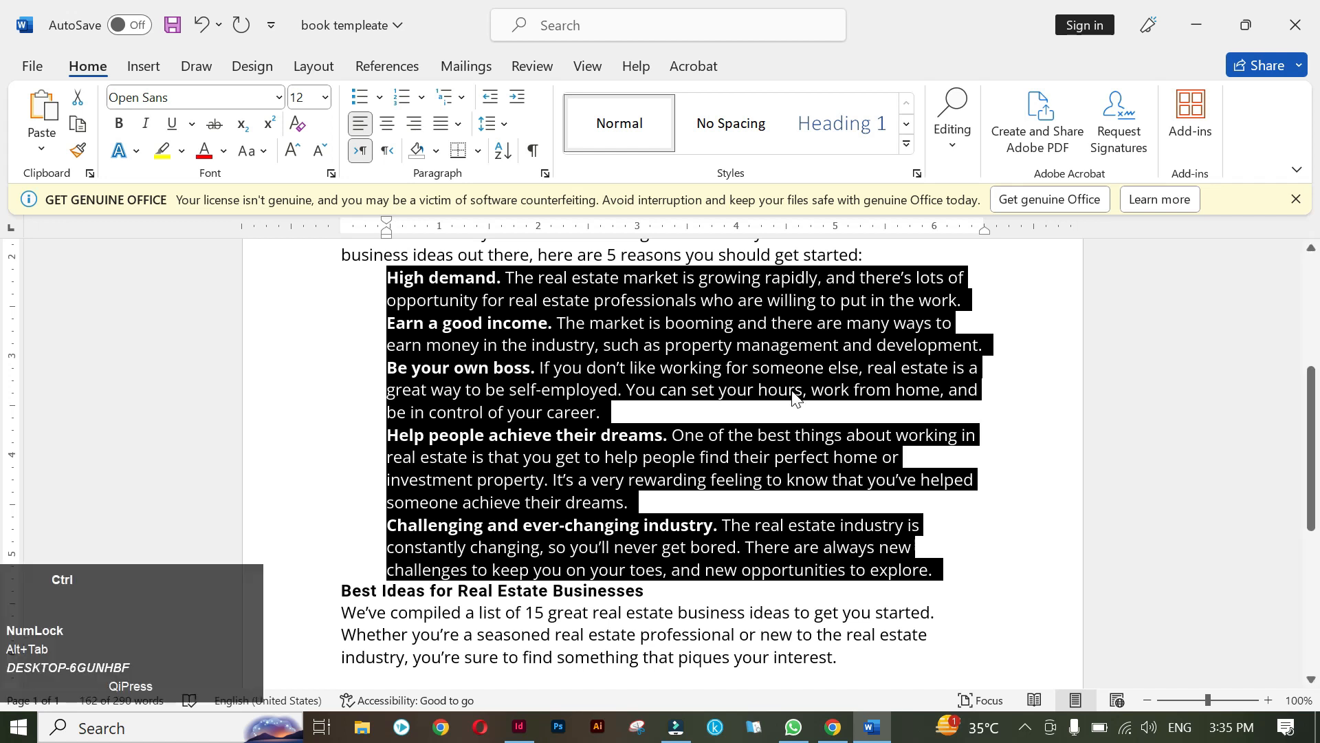
- Switch to InDesign and paste the list into a new page 4 text frame about 5 by 4.66 in, selecting all its text
key("alt+Tab")
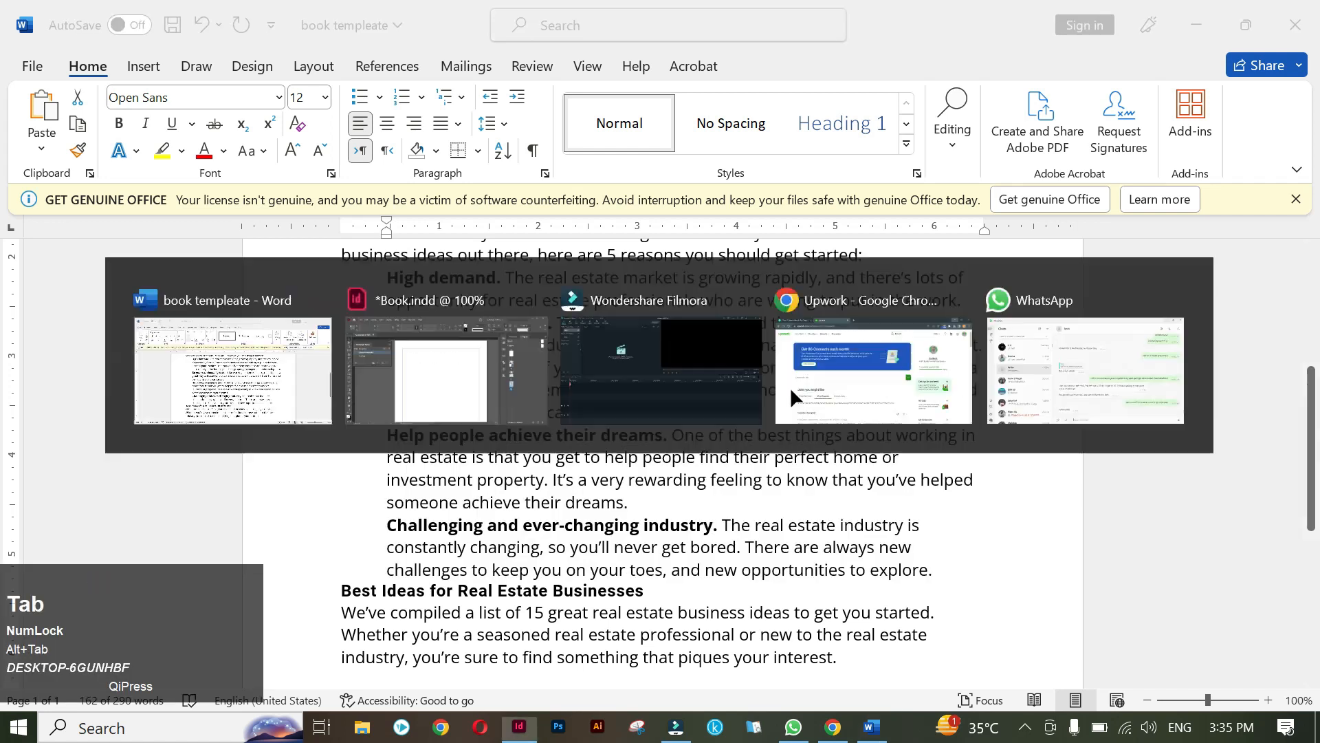
left_click(646, 333)
key("space")
left_click_drag(678, 328, 666, 316)
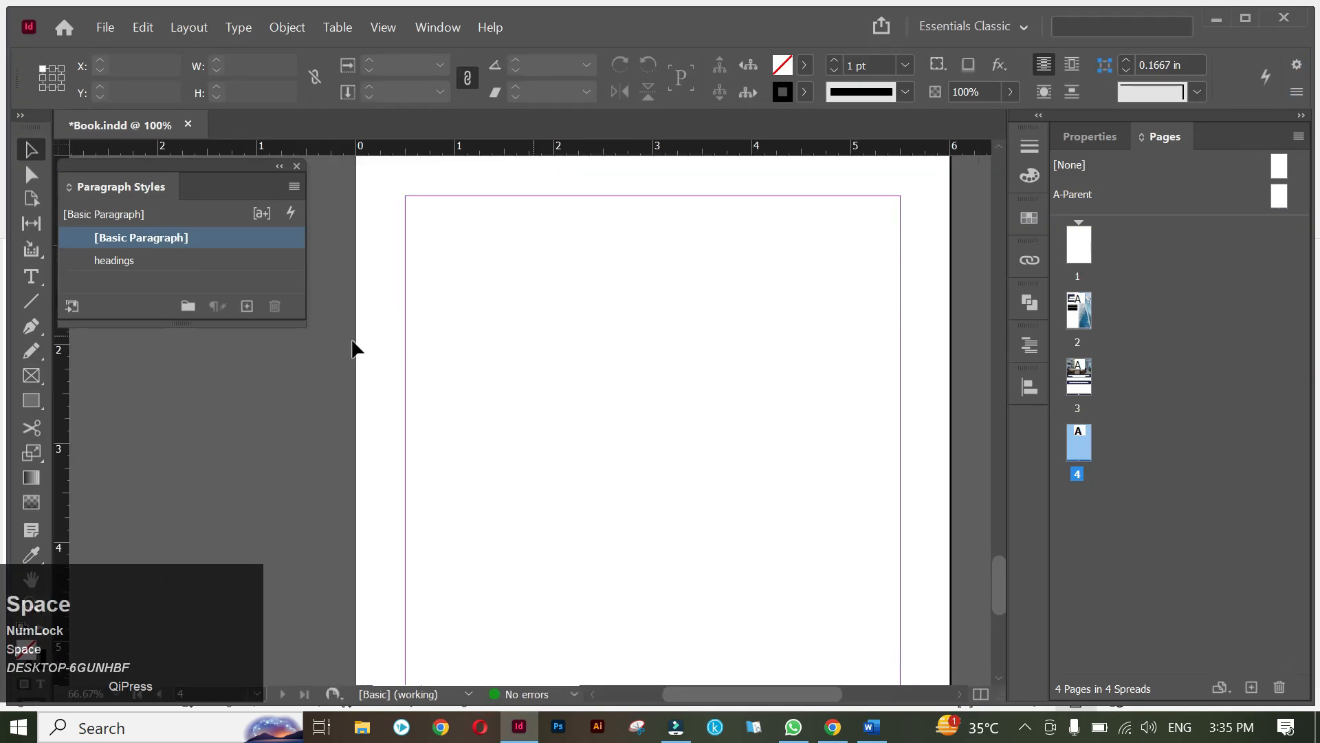
left_click(31, 275)
left_click_drag(406, 198, 901, 657)
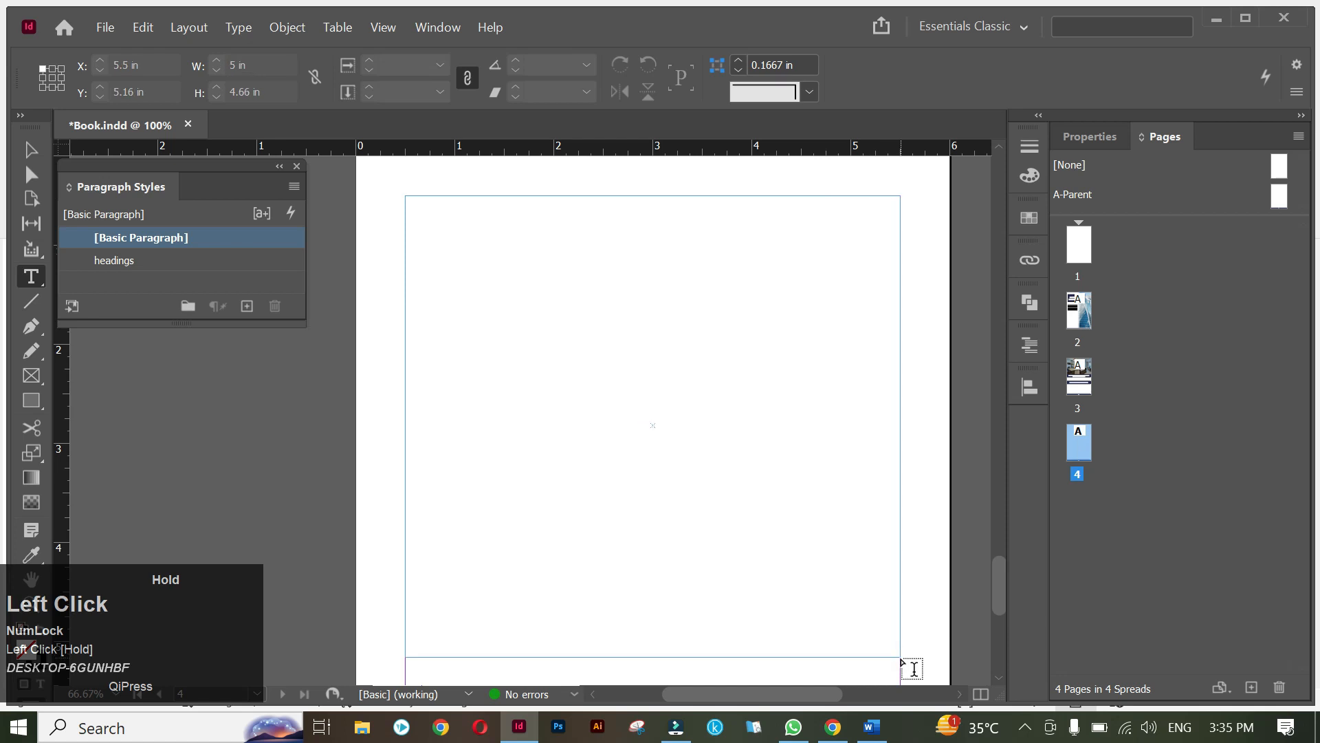
key("ctrl+v")
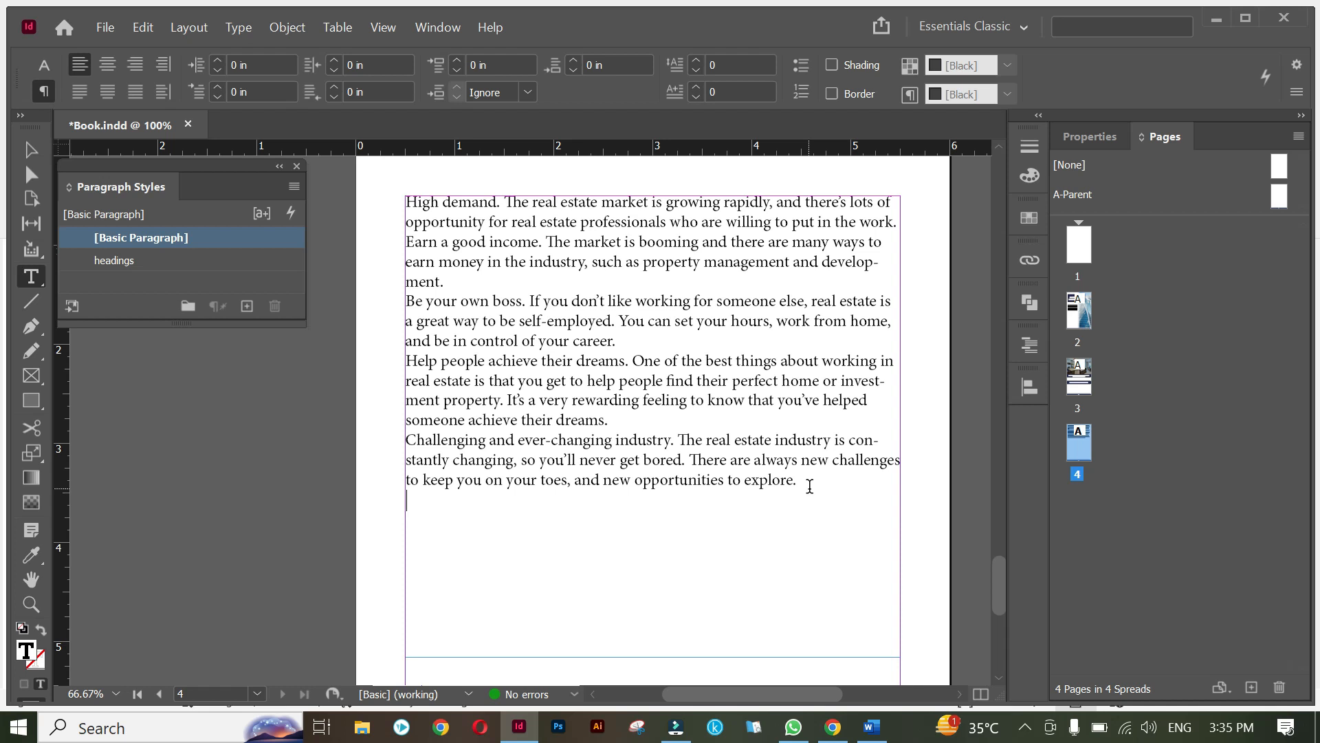
key("ctrl+a")
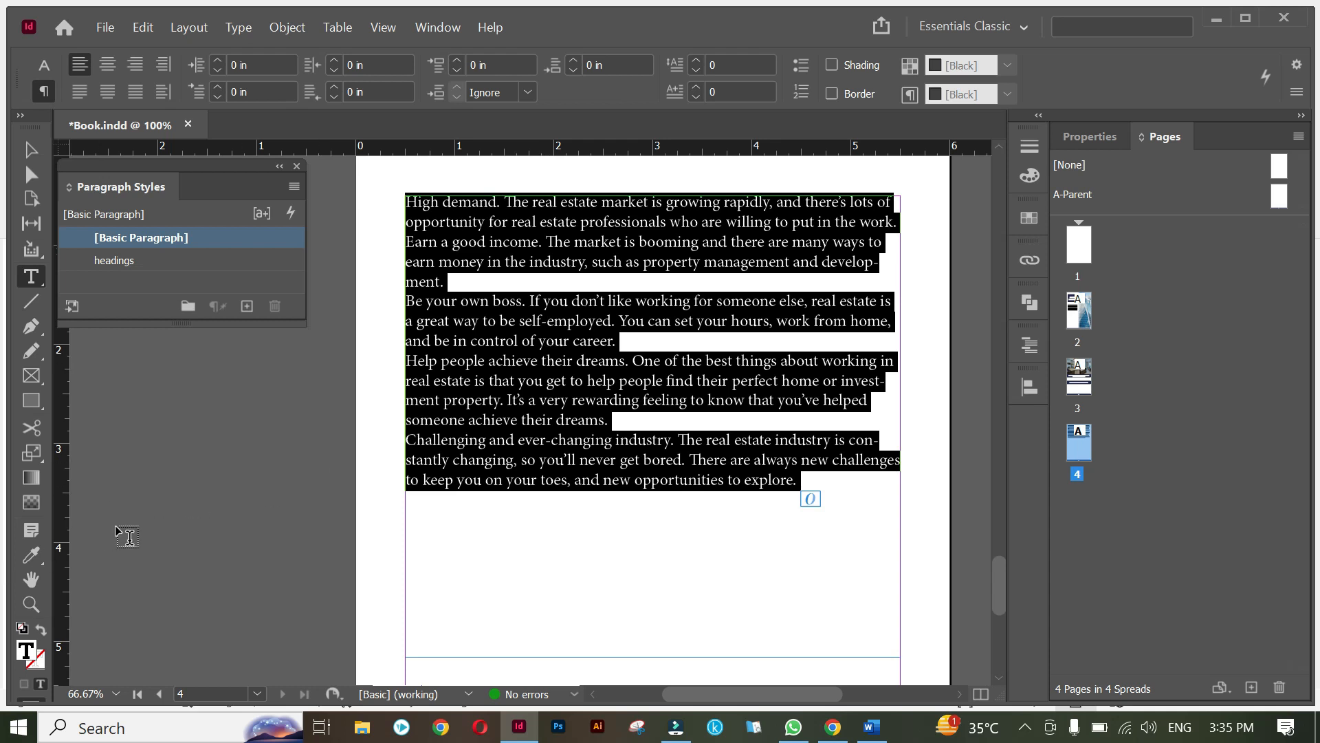
- Try copying the page 2 body paragraph's formatting onto the selected text with the Eyedropper tool, and undo it
left_click(31, 554)
scroll(465, 406, "up", 20)
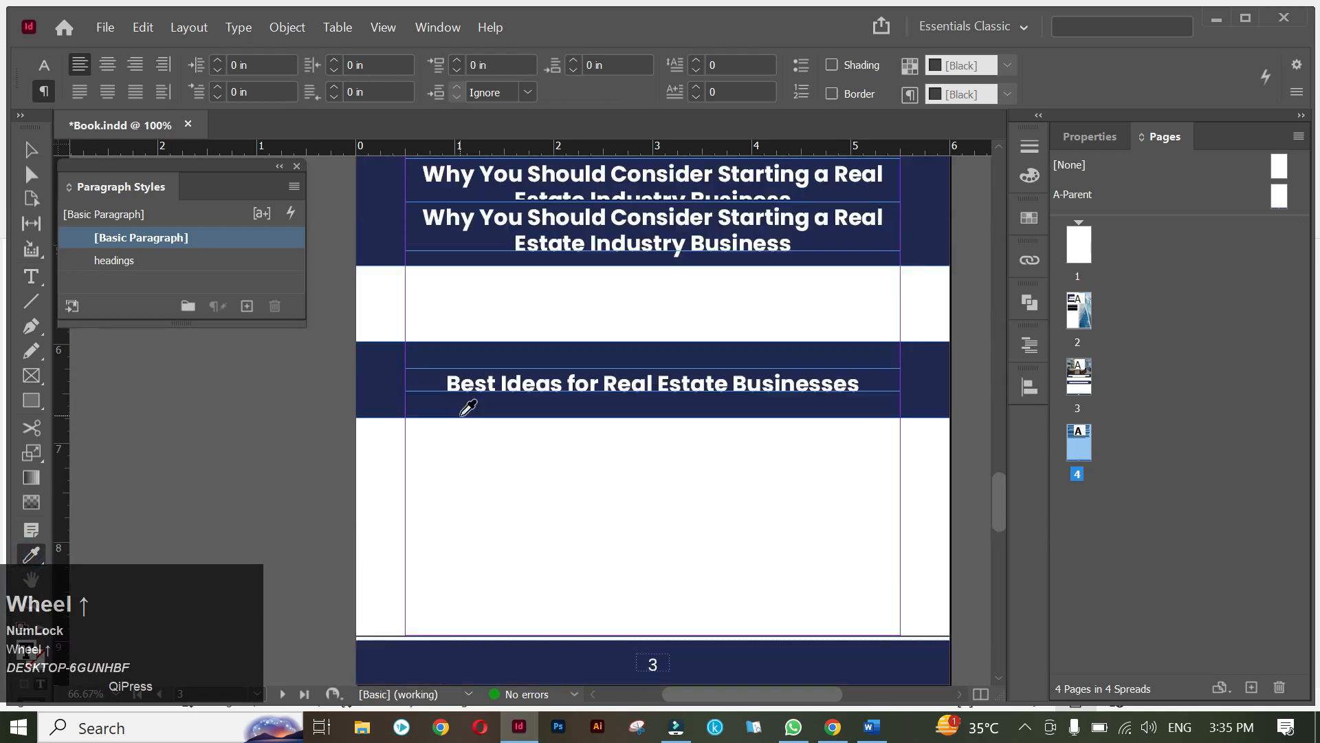
scroll(467, 408, "down", 5)
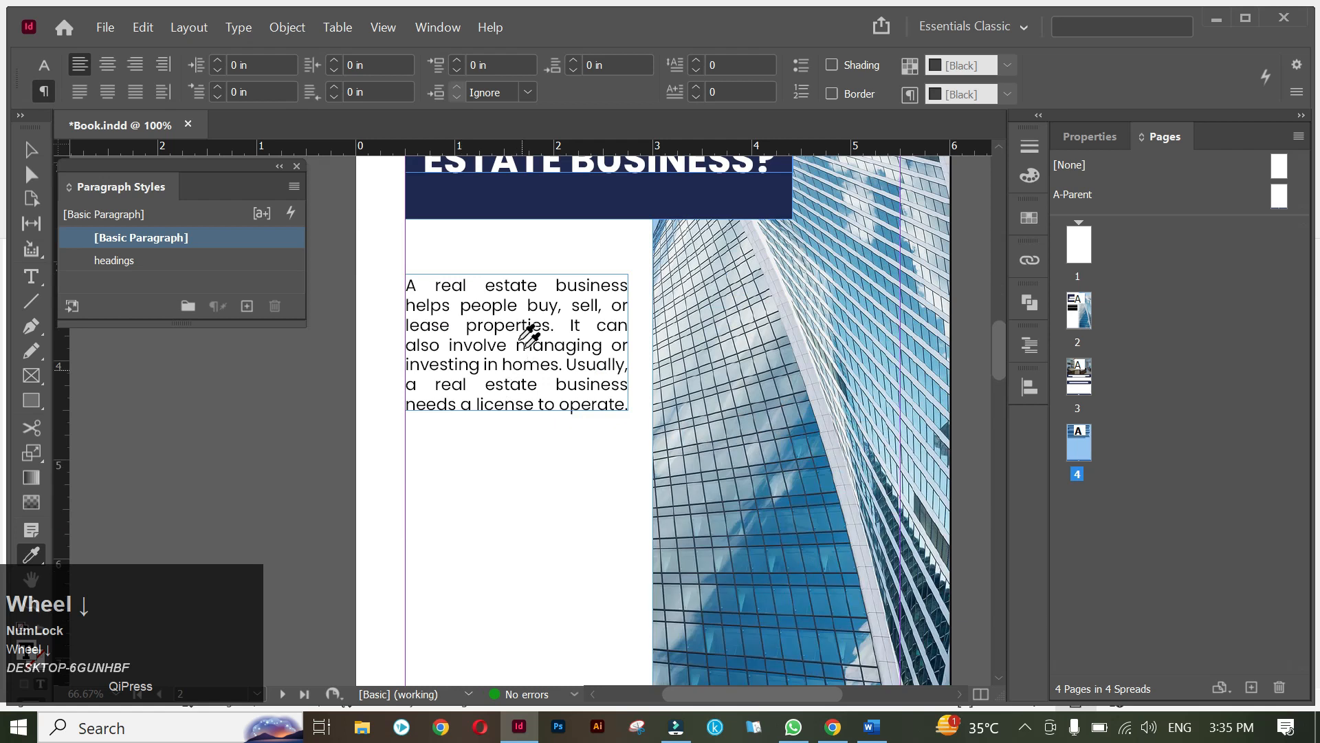
left_click(475, 297)
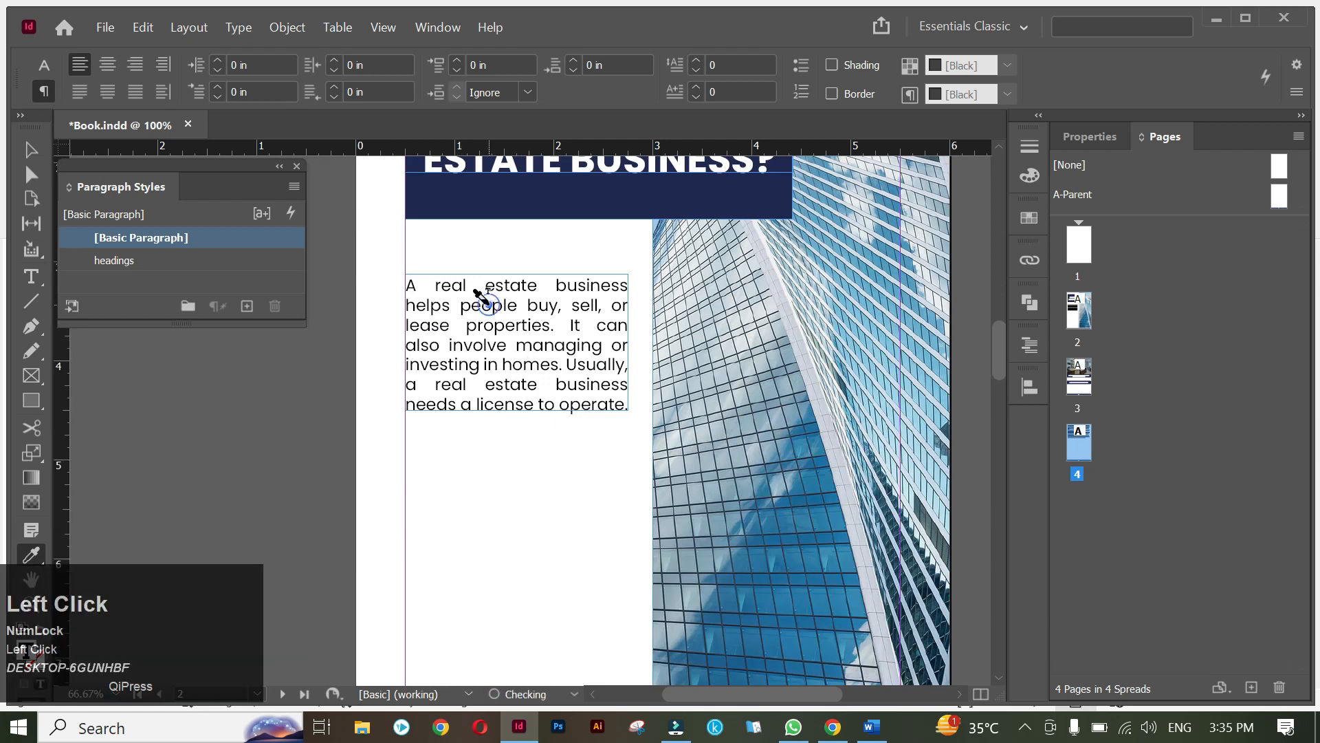
scroll(548, 371, "down", 5)
scroll(550, 372, "down", 10)
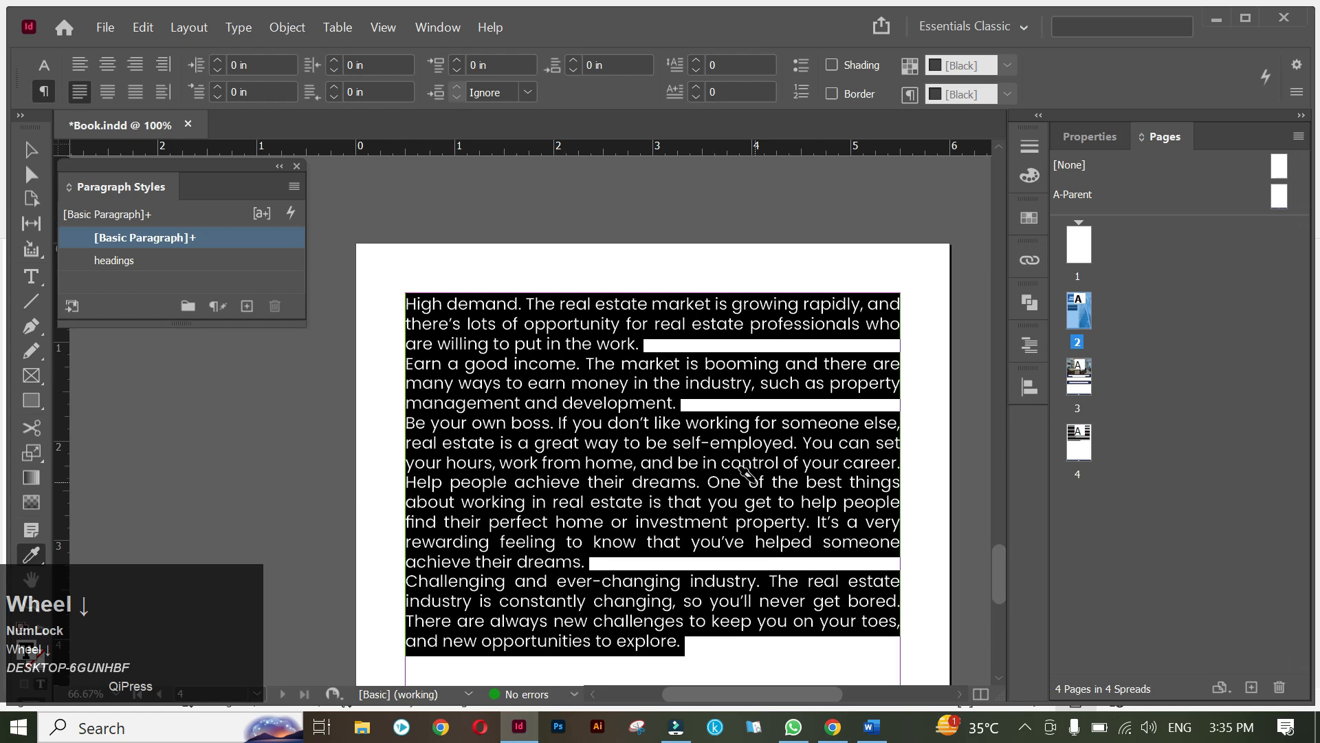
scroll(746, 237, "down", 1)
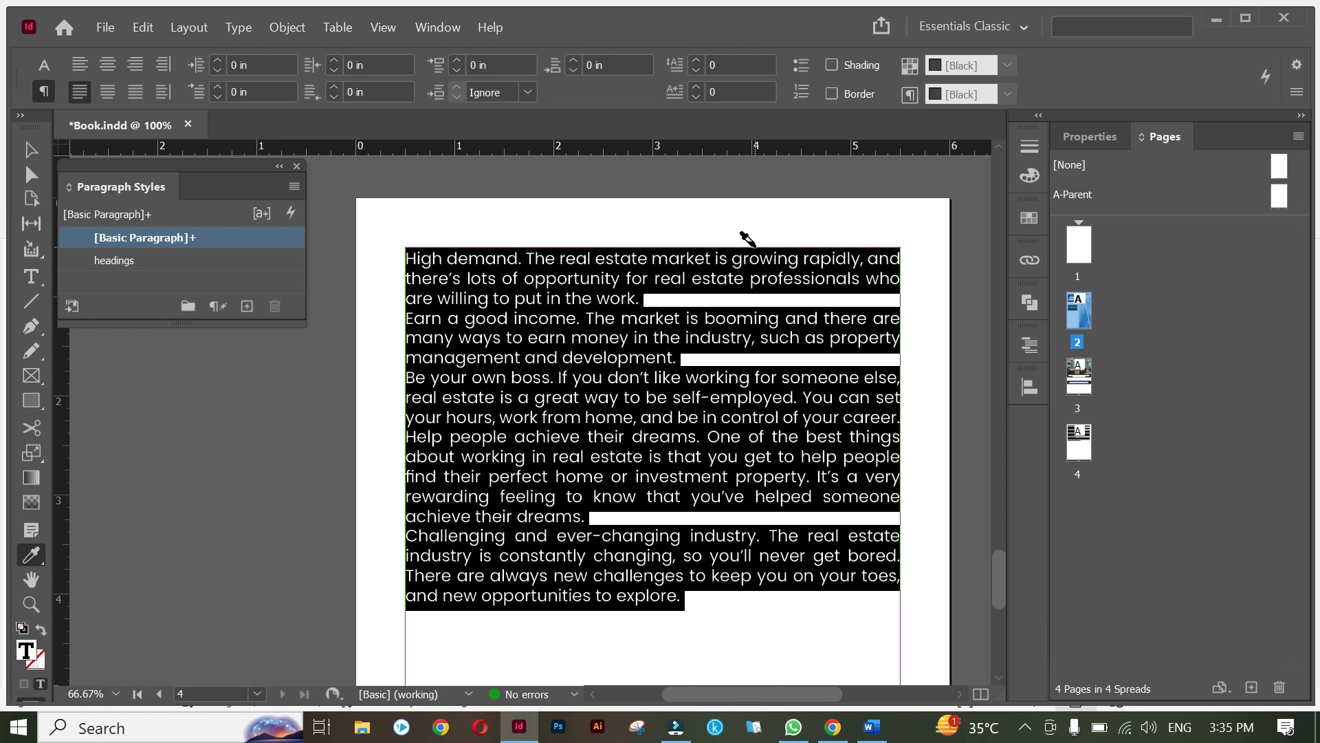
key("ctrl+z")
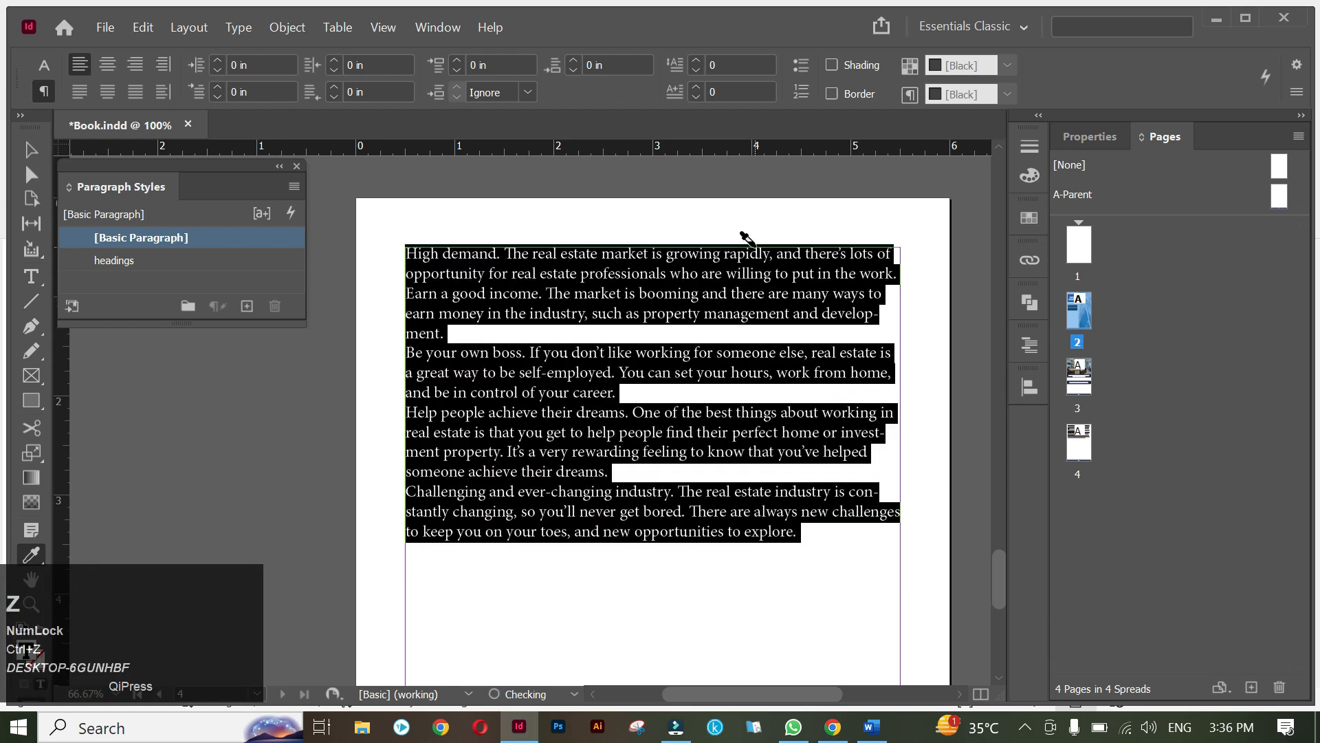
- Set the selected page 4 text to Poppins Regular and justify it with the last line aligned left
left_click(44, 66)
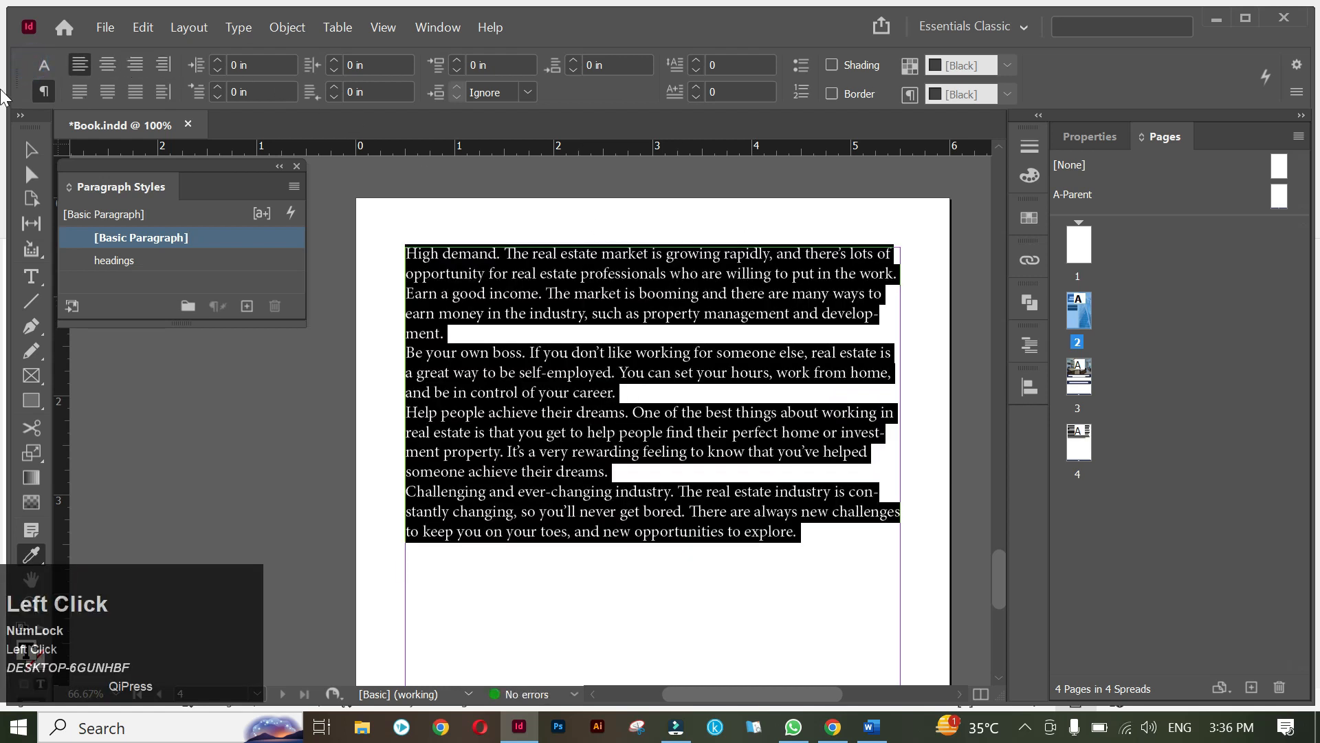
left_click(154, 68)
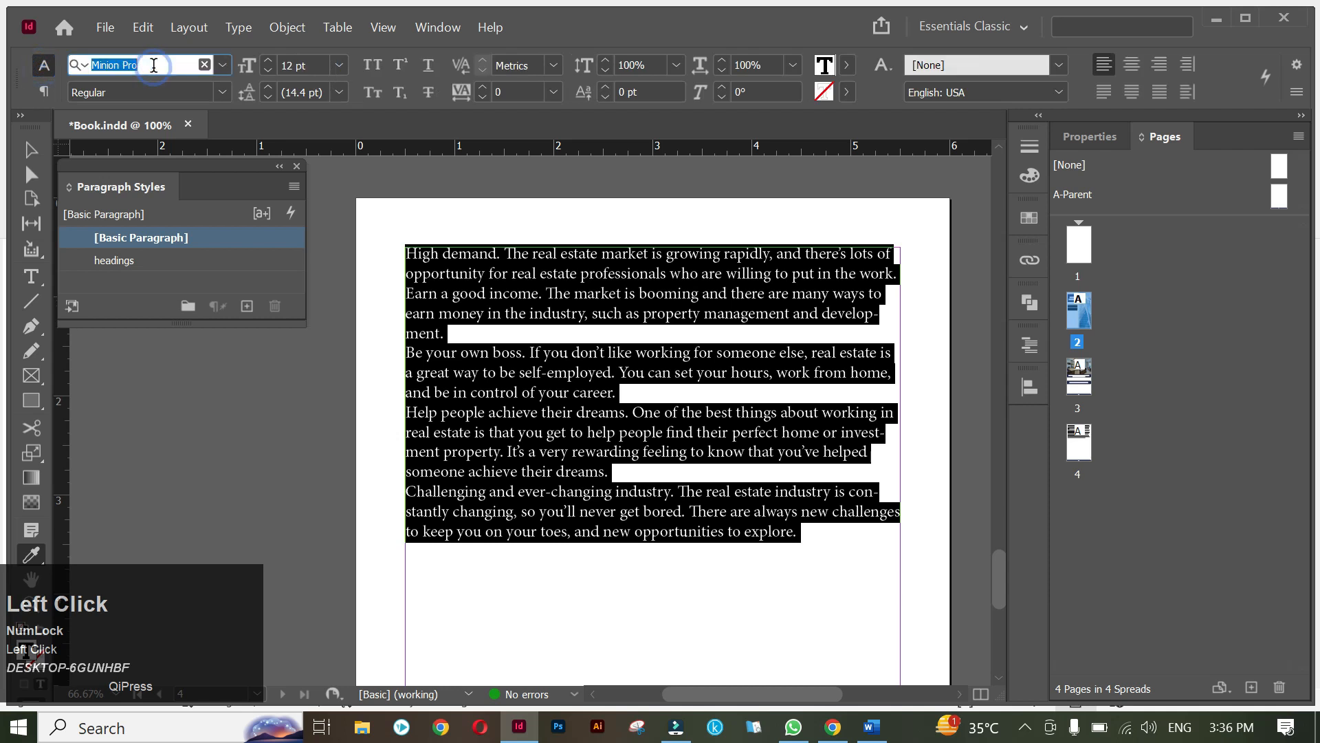
type("pop")
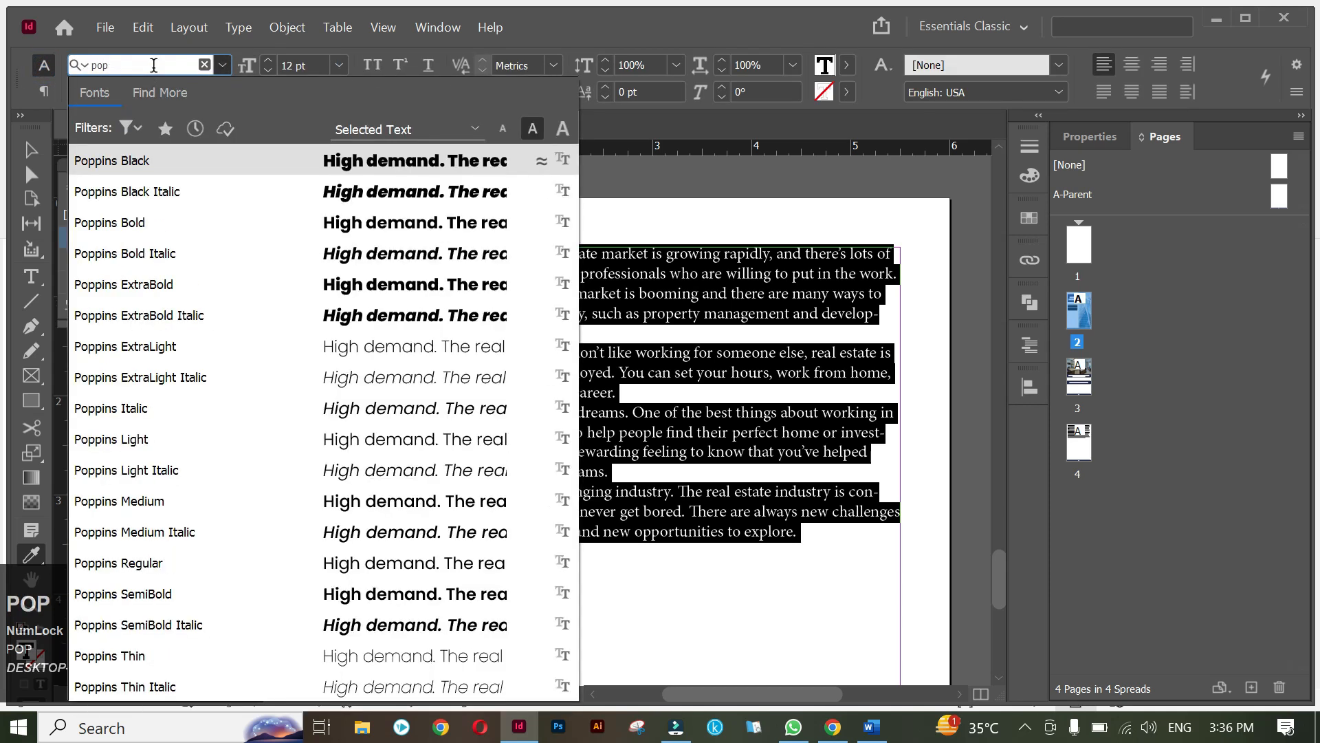
left_click(155, 565)
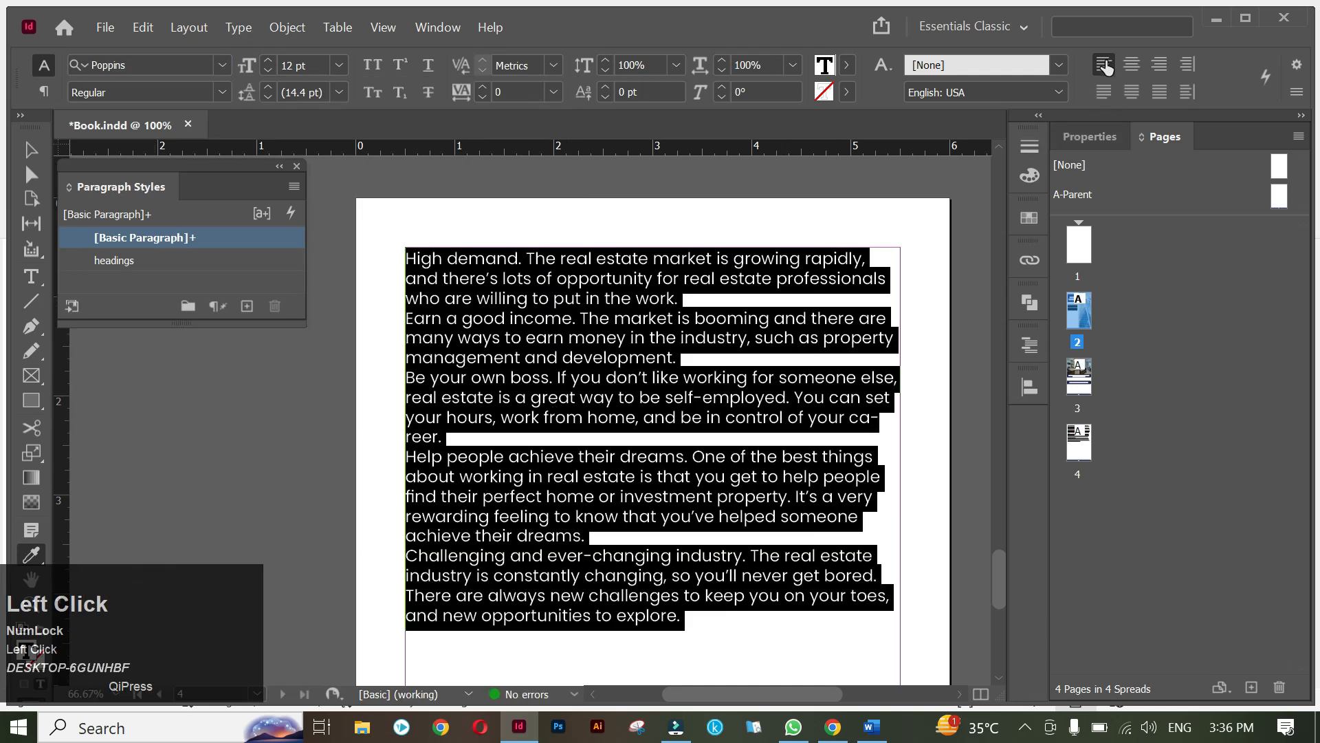
left_click(1102, 92)
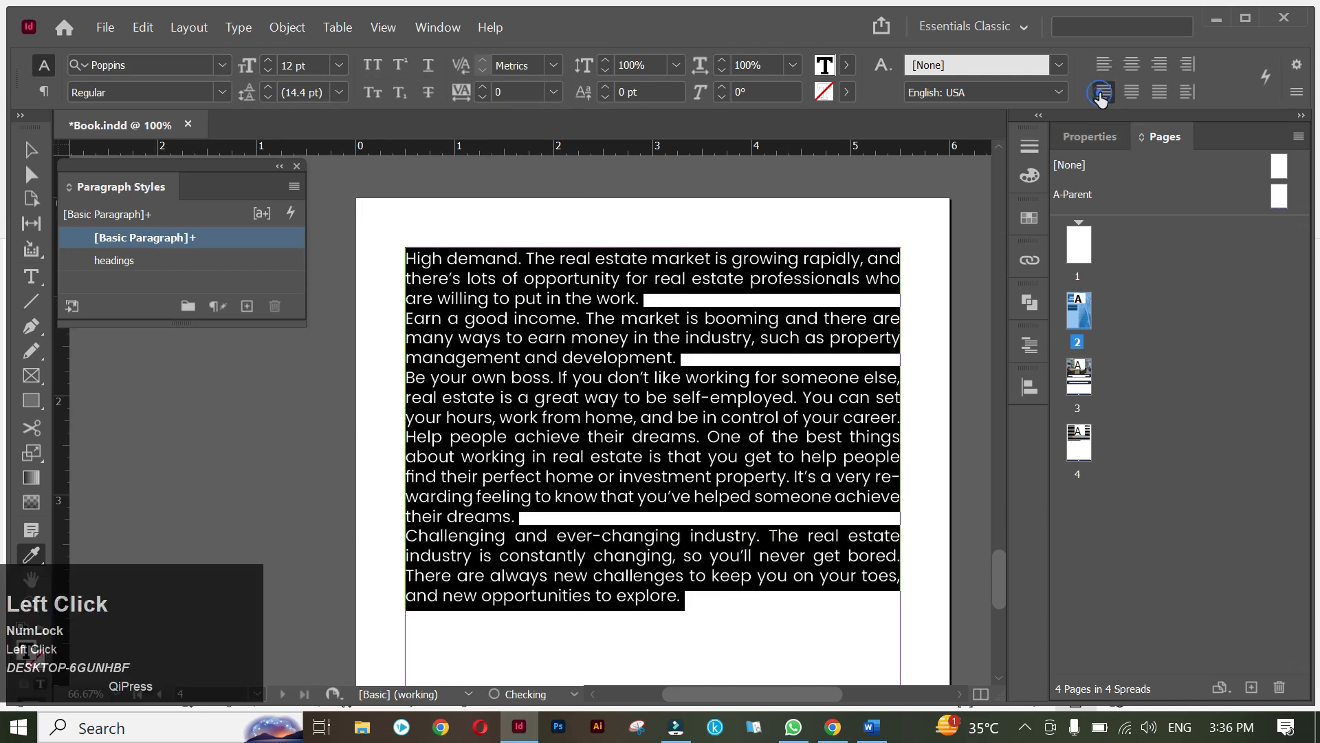
- Turn off hyphenation for the selected page 4 text and leave text editing
left_click(1297, 94)
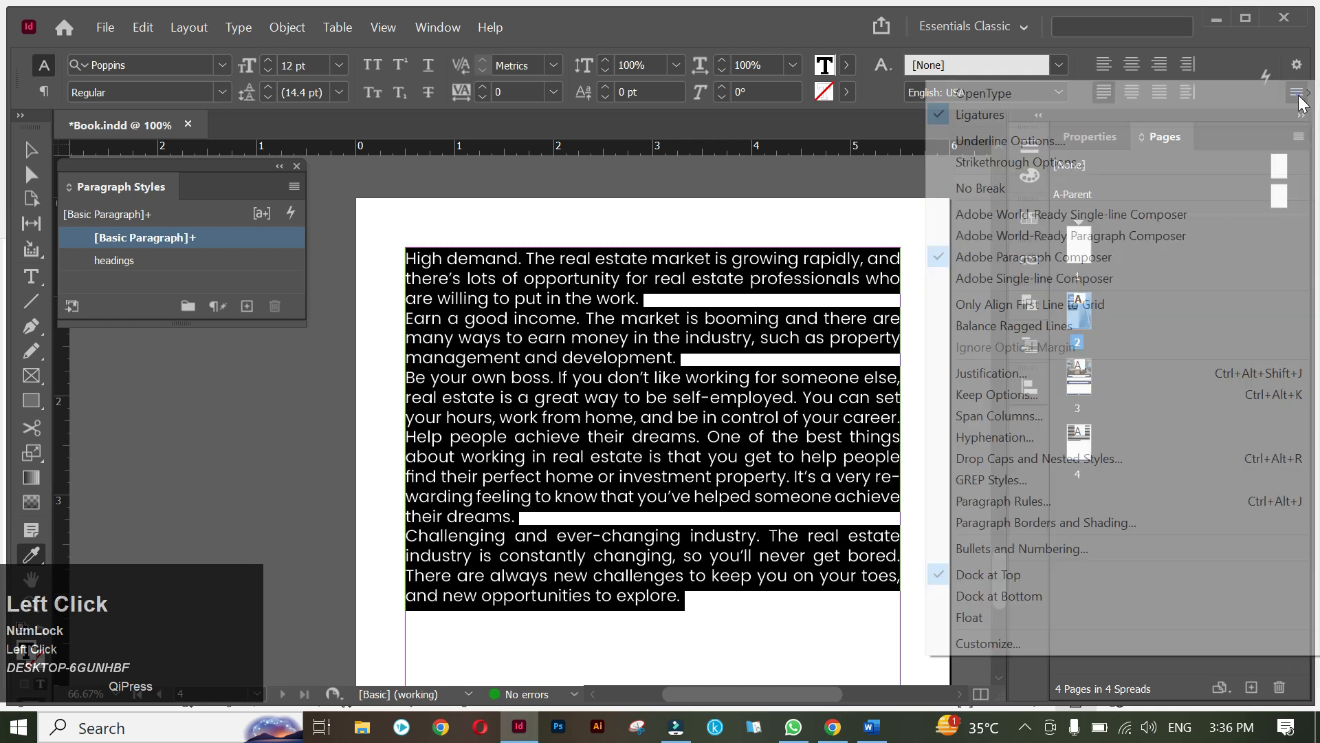
left_click(997, 436)
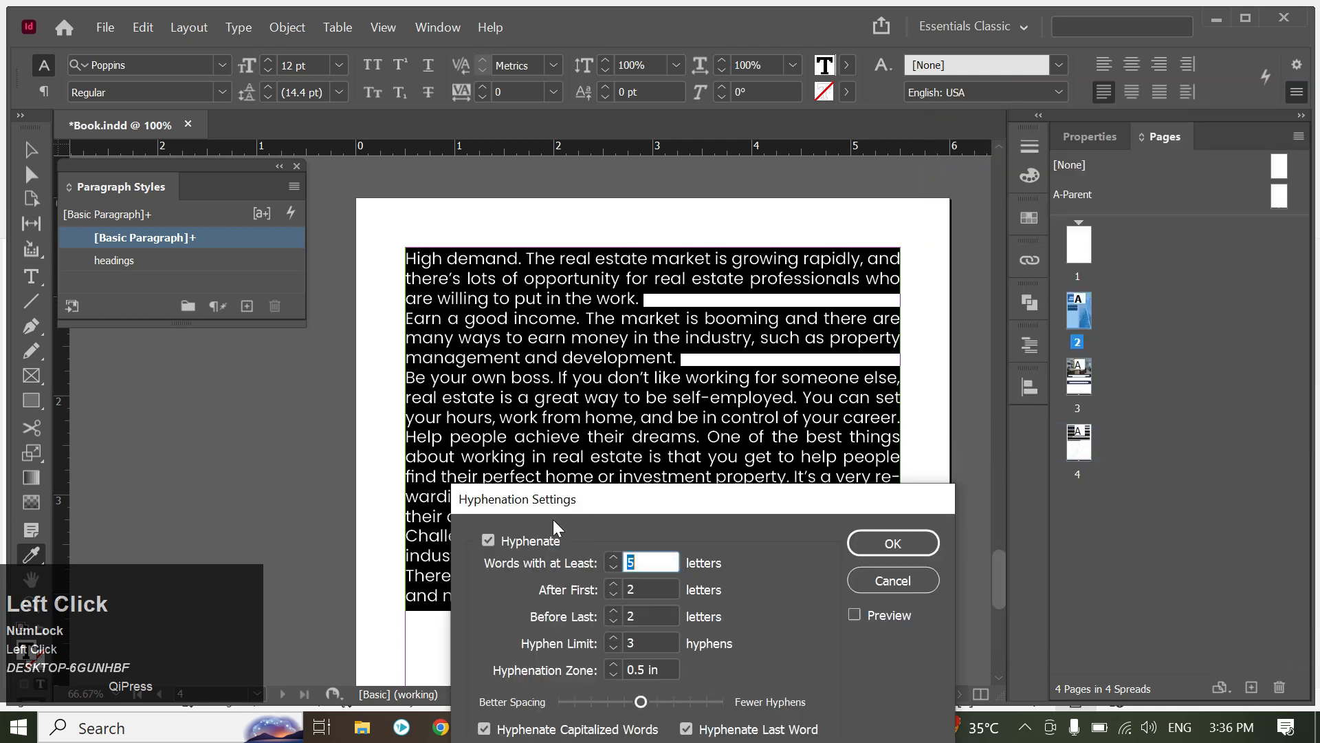
left_click(488, 540)
left_click(884, 540)
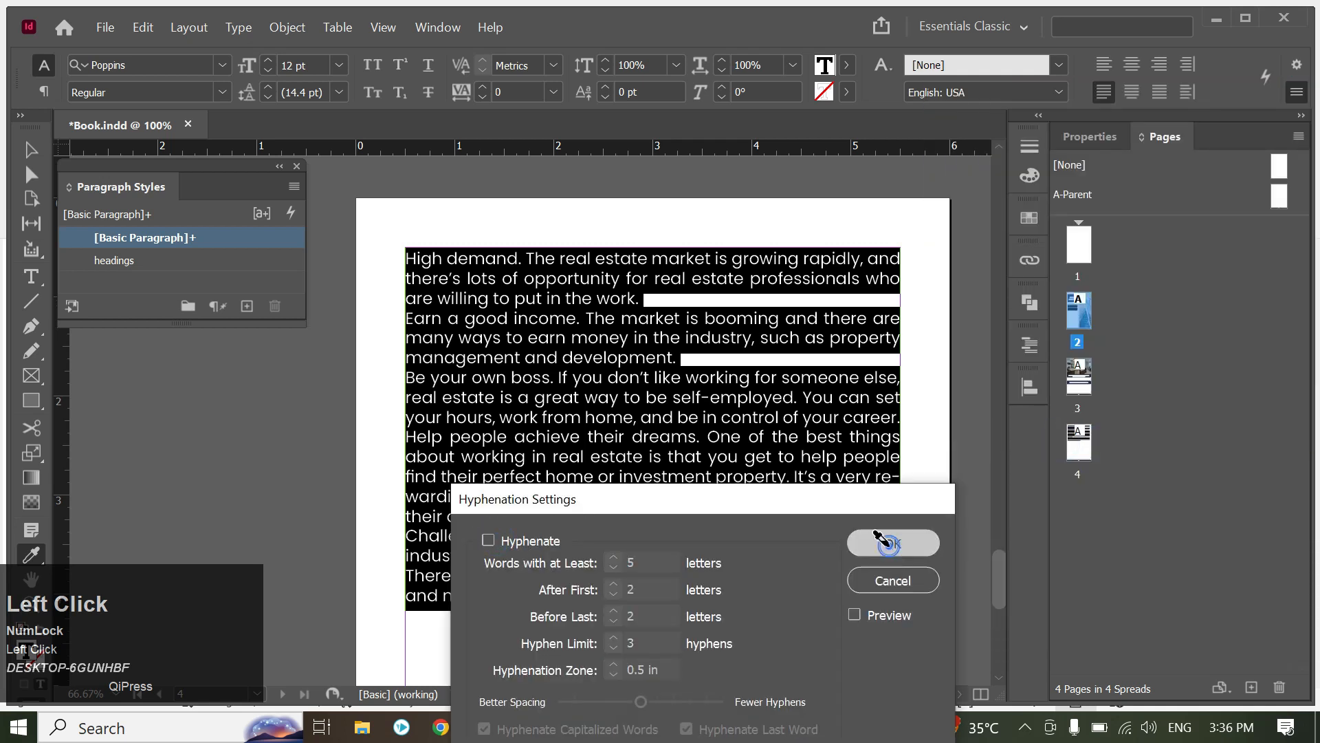
key("Escape")
key("space")
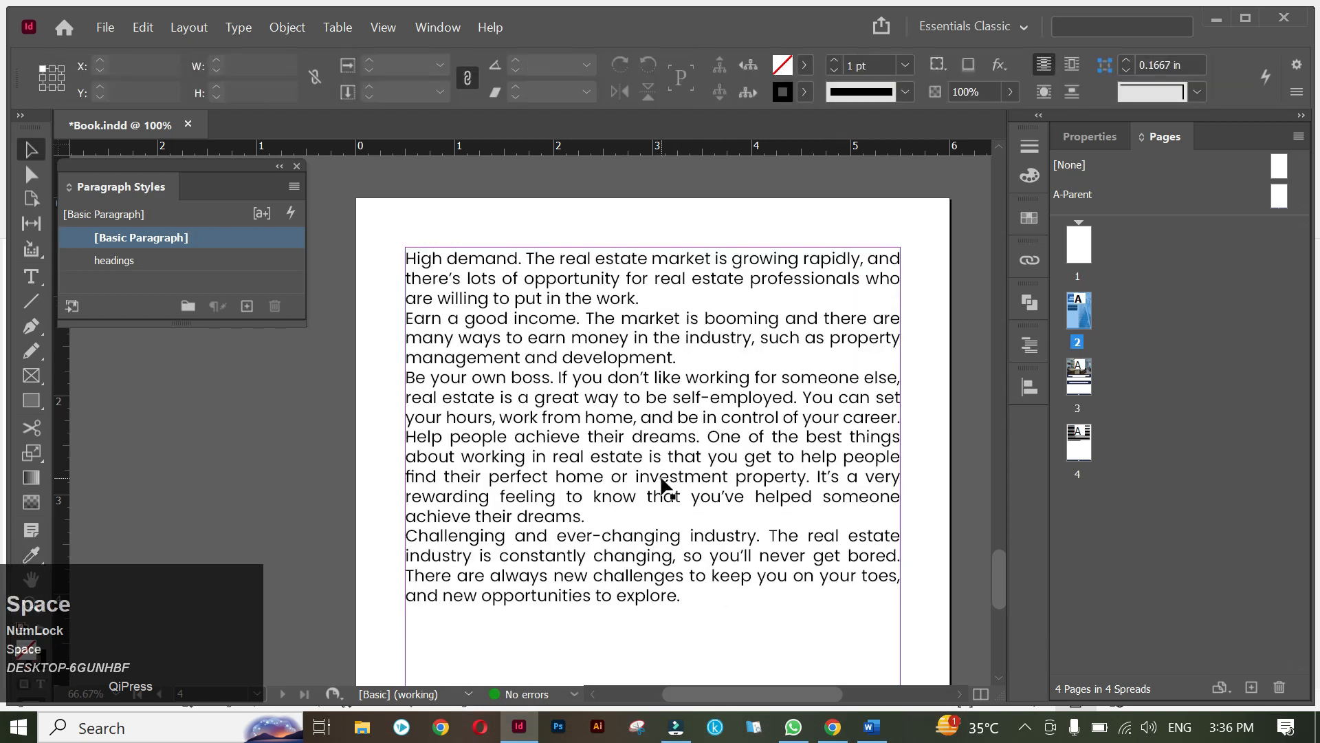
scroll(662, 485, "down", 1)
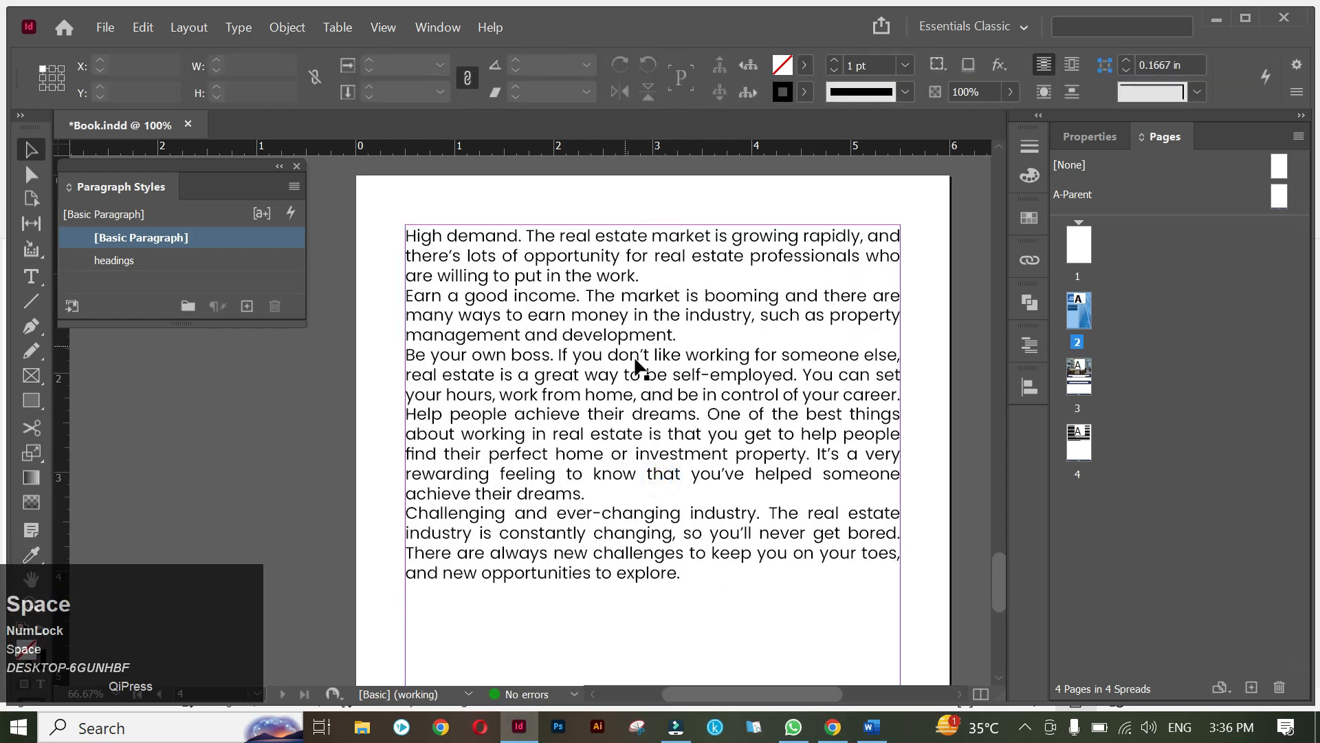
- Format all five paragraphs in the page 4 text frame as a bulleted list
double_click(633, 406)
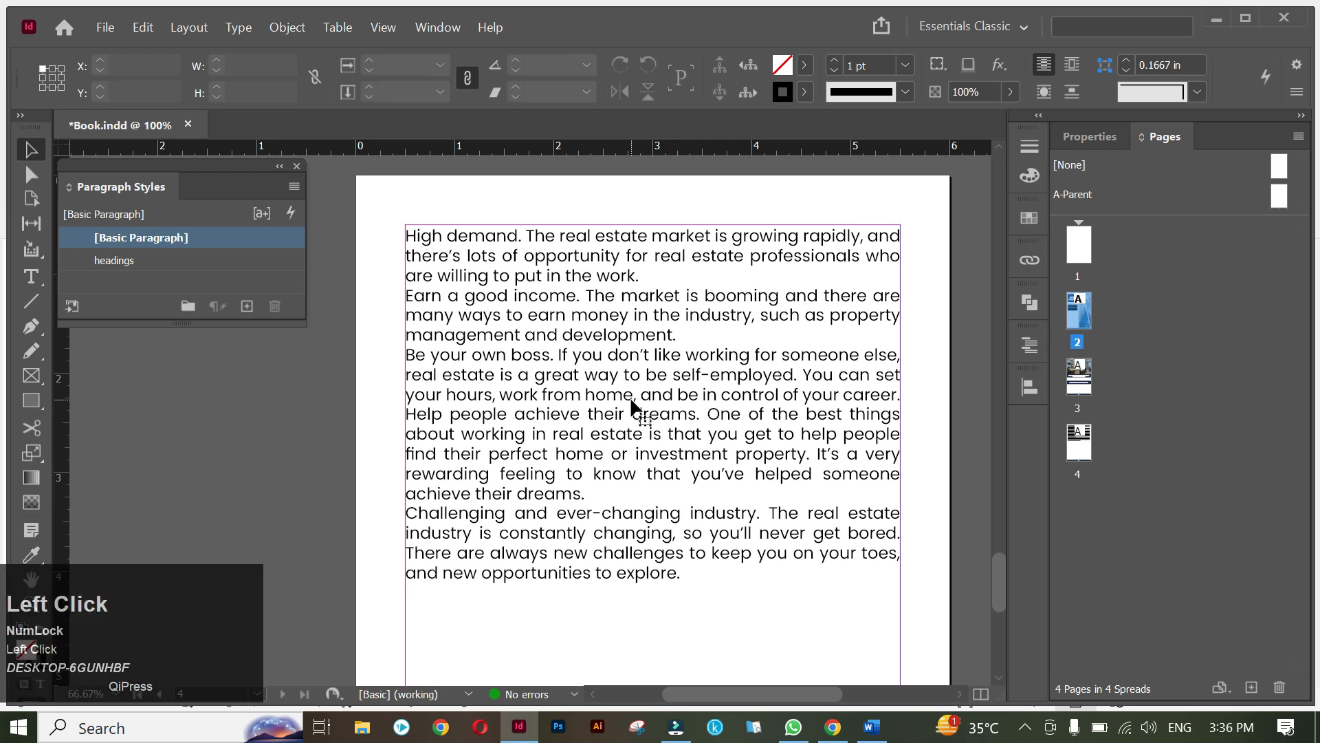
key("ctrl+a")
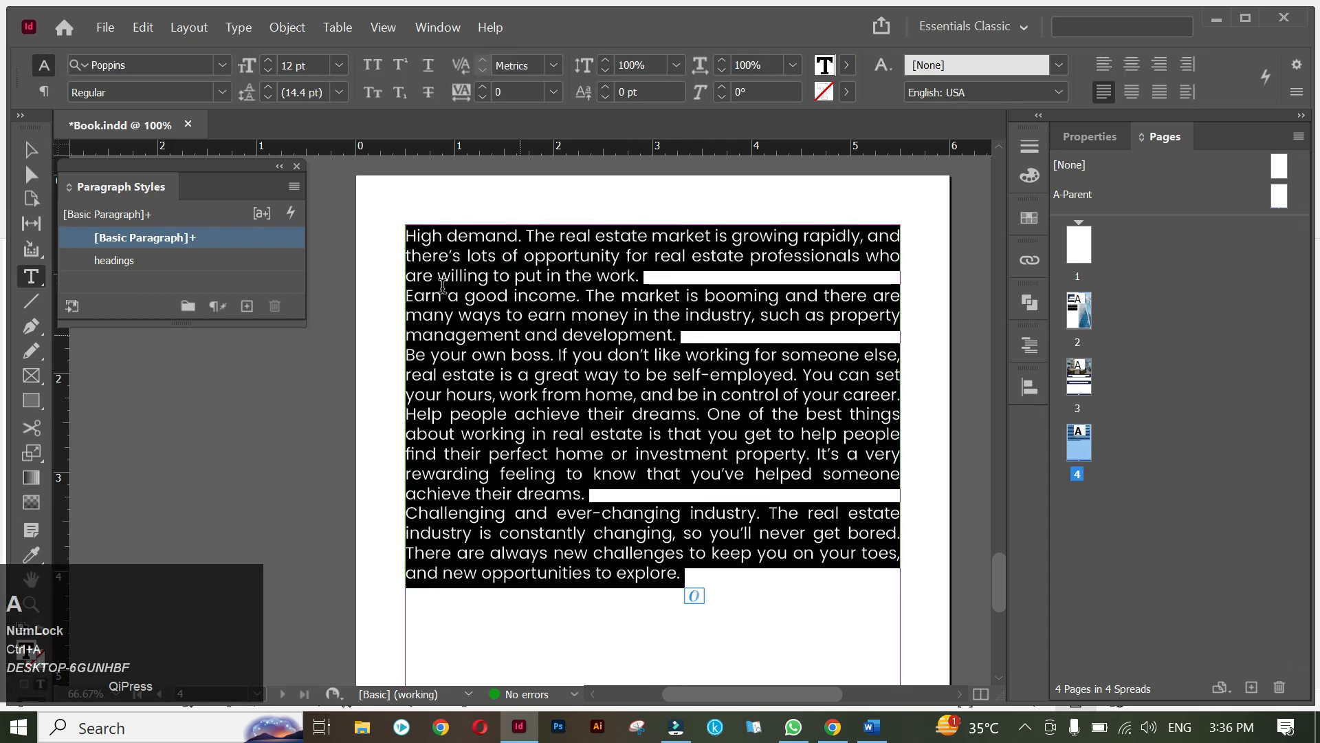
left_click(44, 67)
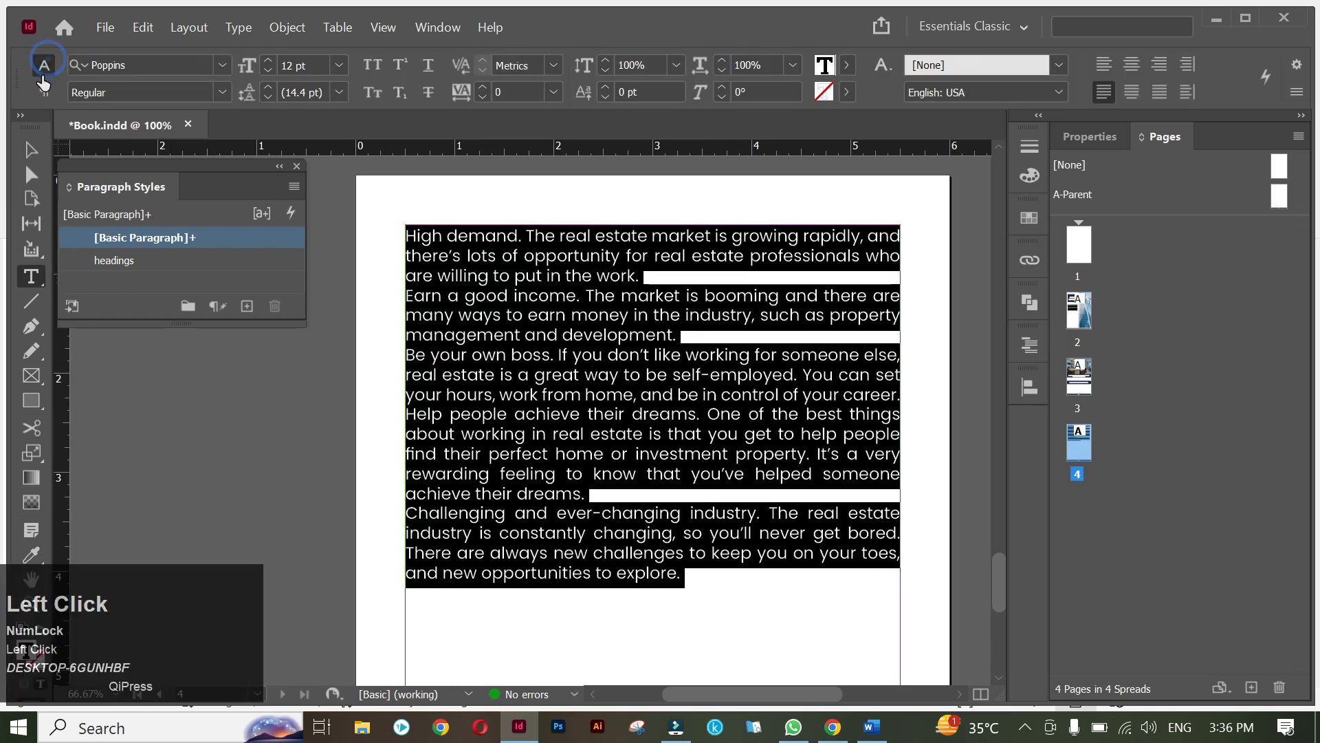
left_click(44, 92)
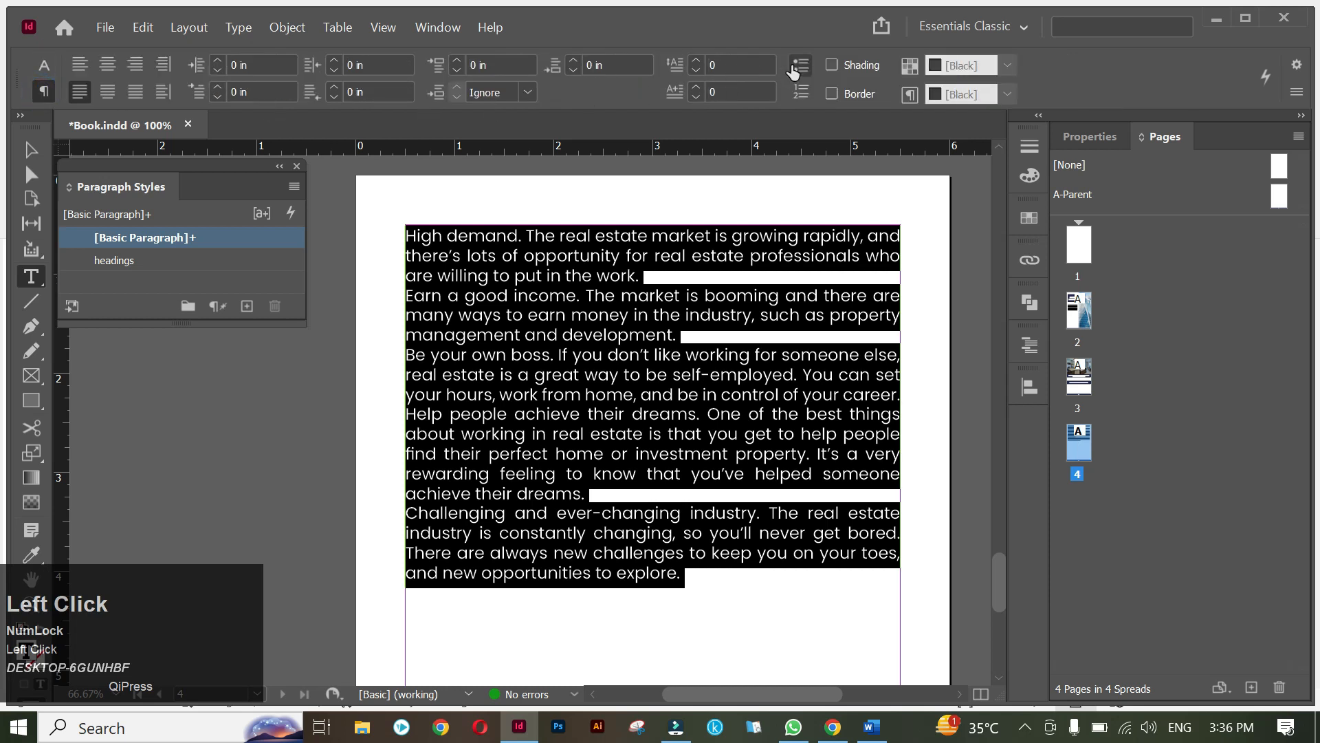
left_click(799, 68)
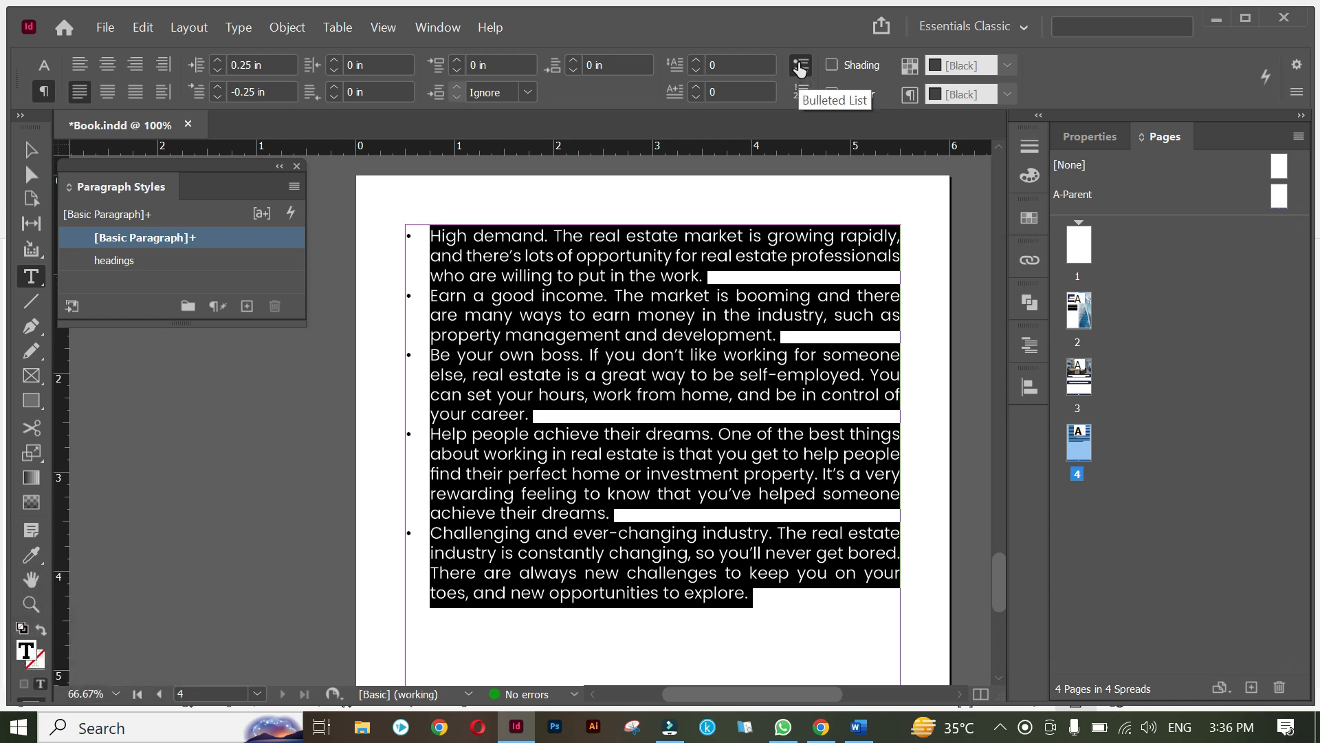
- Try numbering on the five selected paragraphs and switch the list back to bullets
left_click(799, 94)
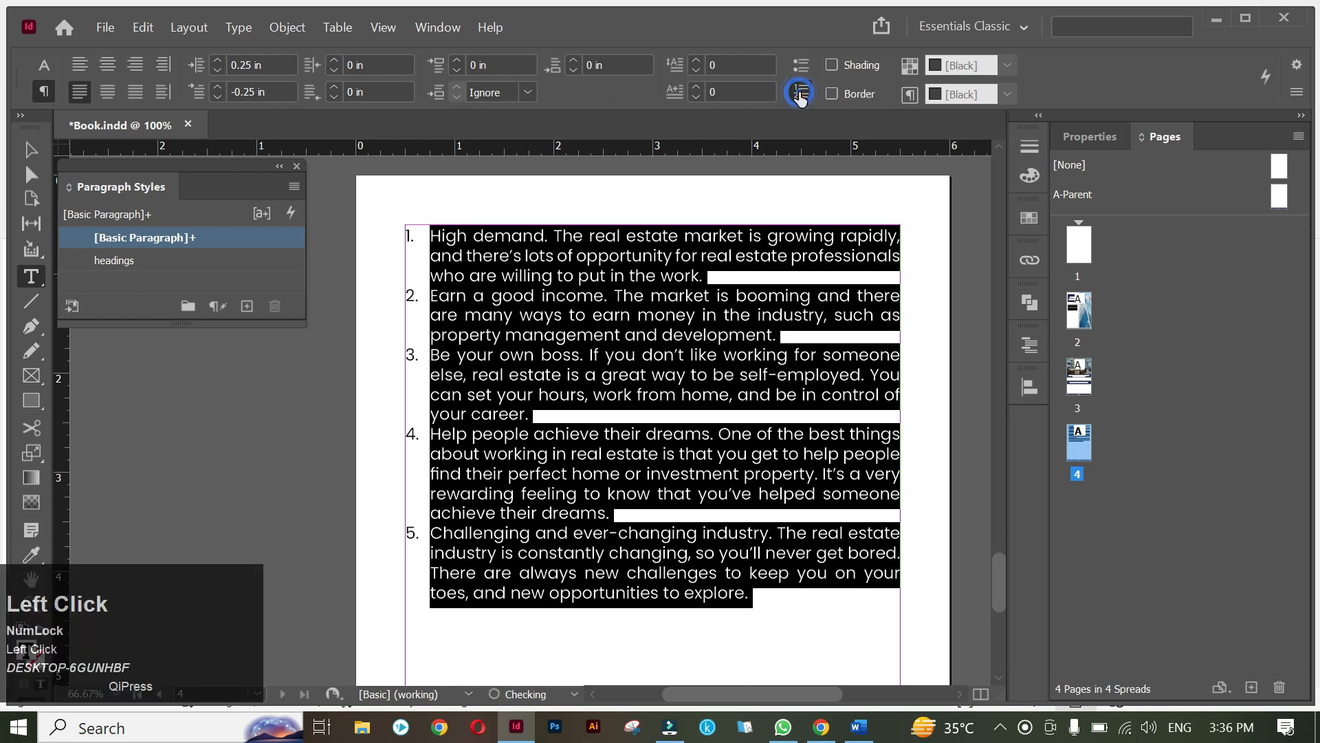
left_click(801, 68)
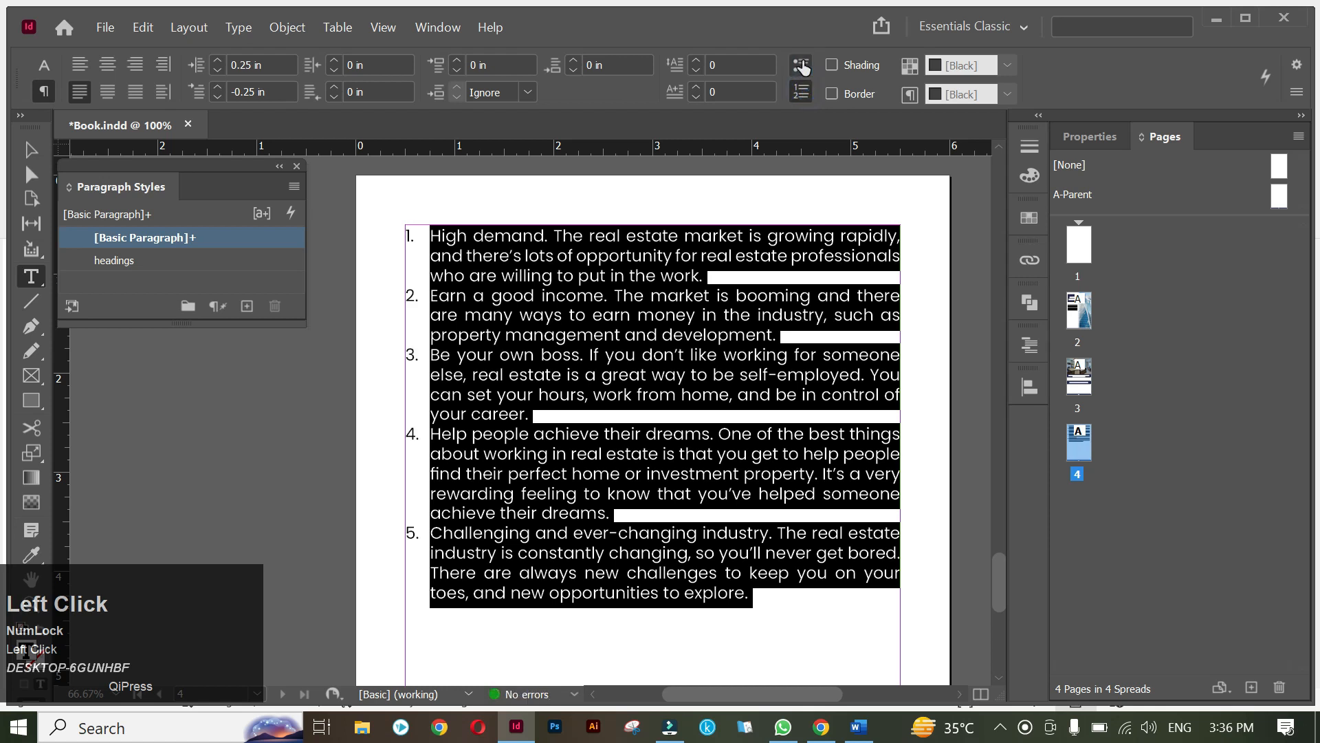
left_click(801, 67)
left_click(801, 66)
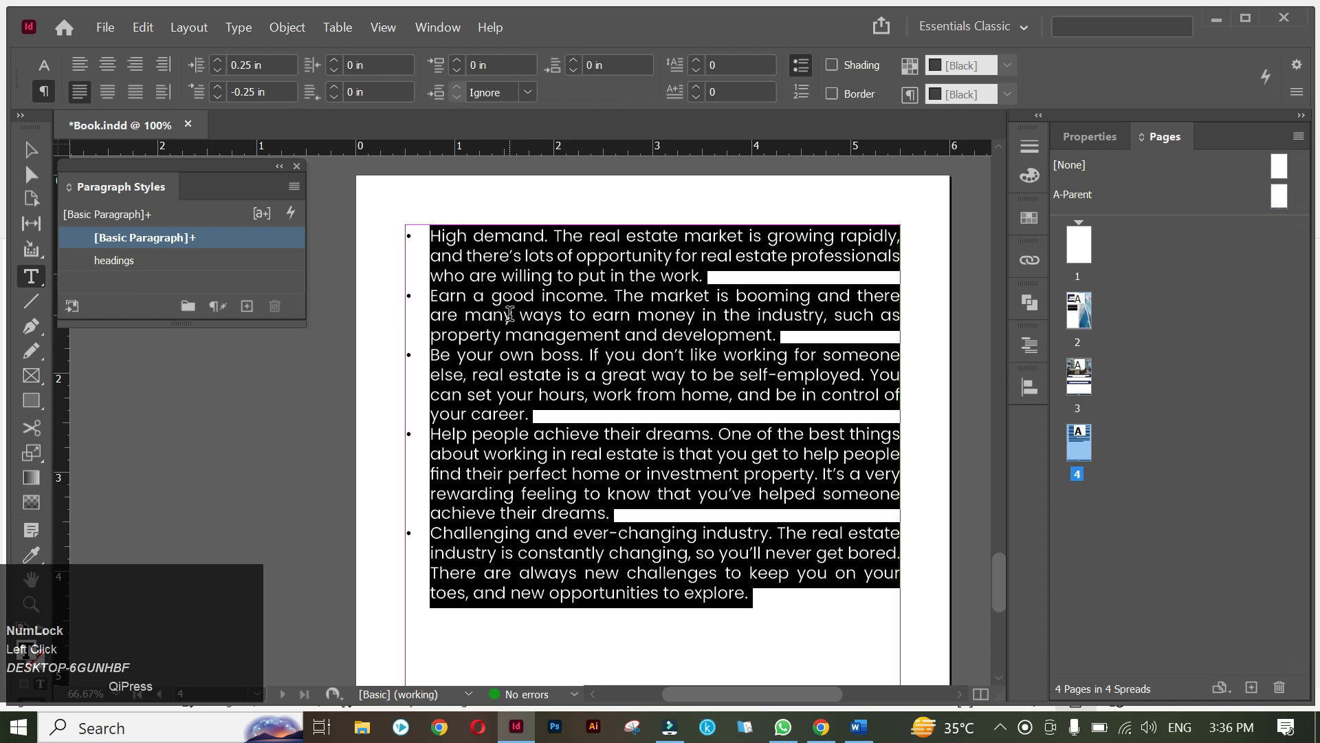
- Set the opening phrase "High demand." in the first bullet on page 4 to Poppins Bold
left_click(509, 314)
scroll(543, 238, "up", 3, "alt")
left_click_drag(580, 229, 400, 230)
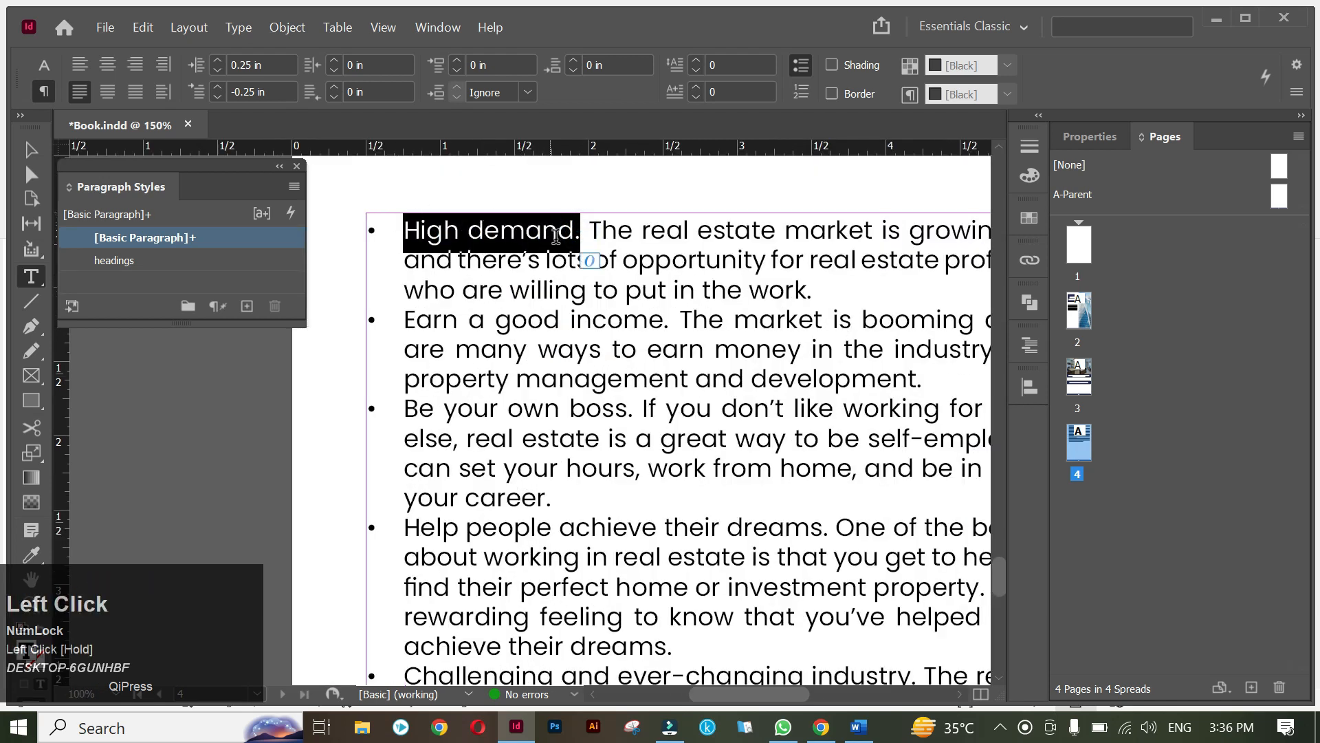
left_click(43, 65)
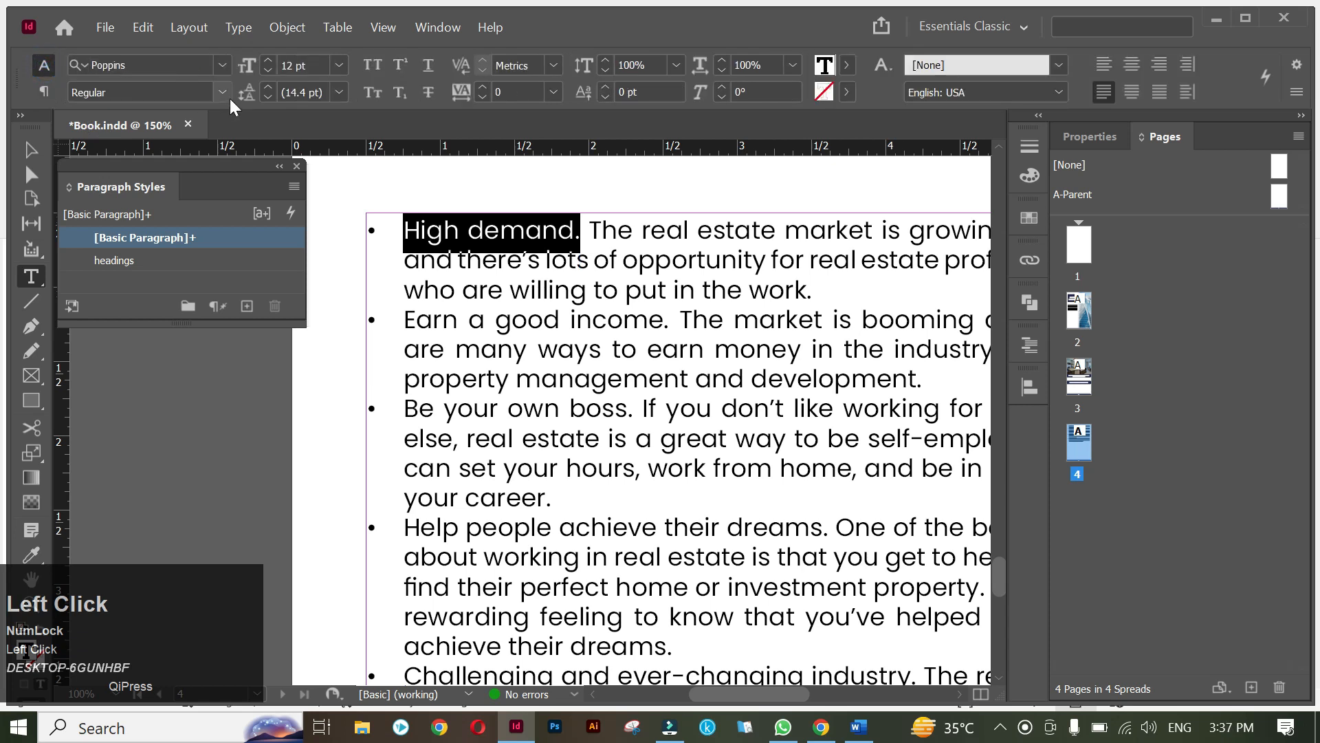
left_click(222, 93)
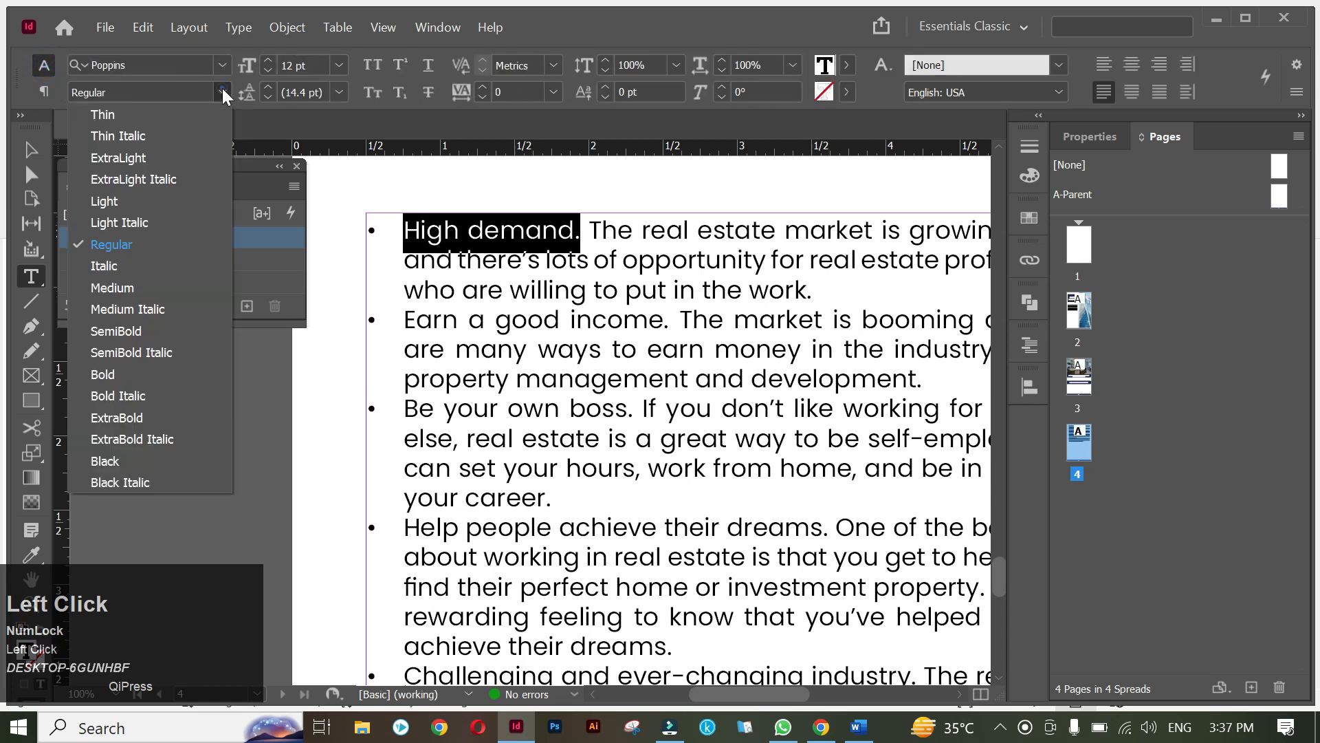
left_click(133, 377)
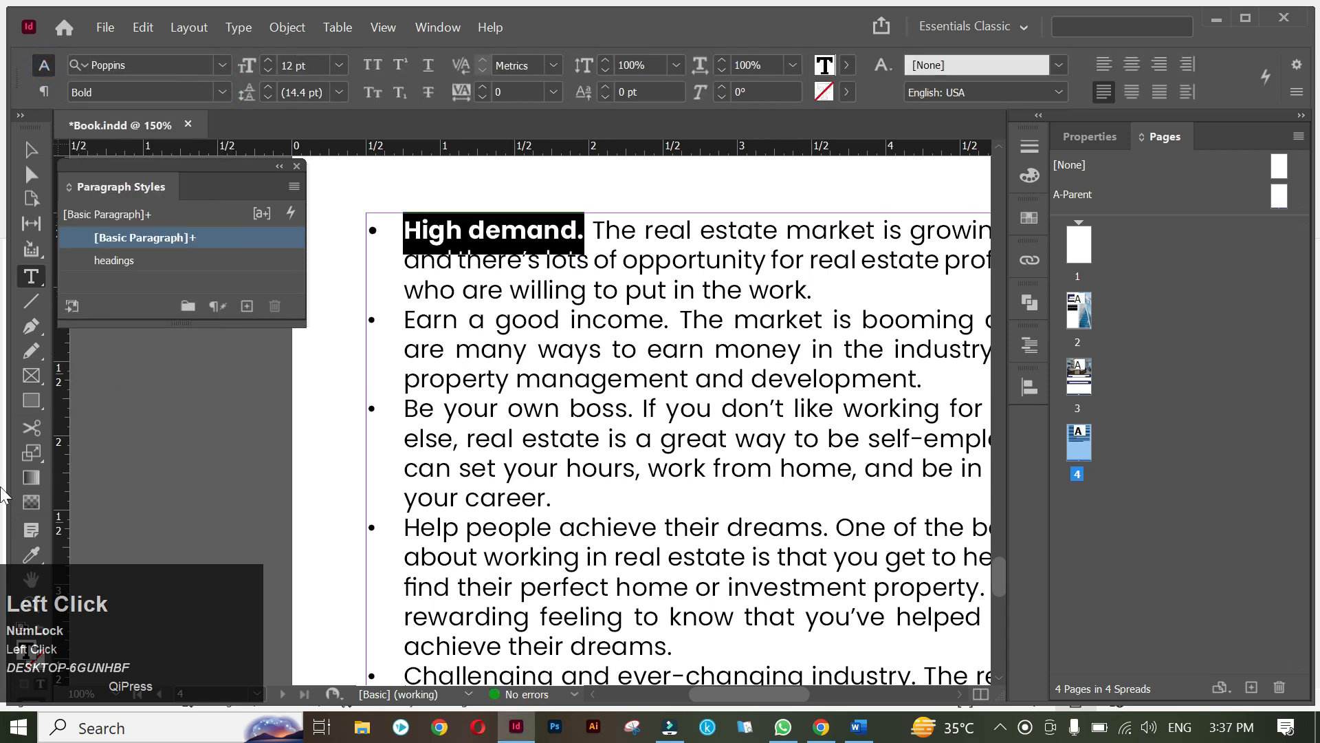
- Copy the bold formatting of "High demand." with the Eyedropper to the opening phrases of the second, fourth and fifth bullets
left_click(31, 555)
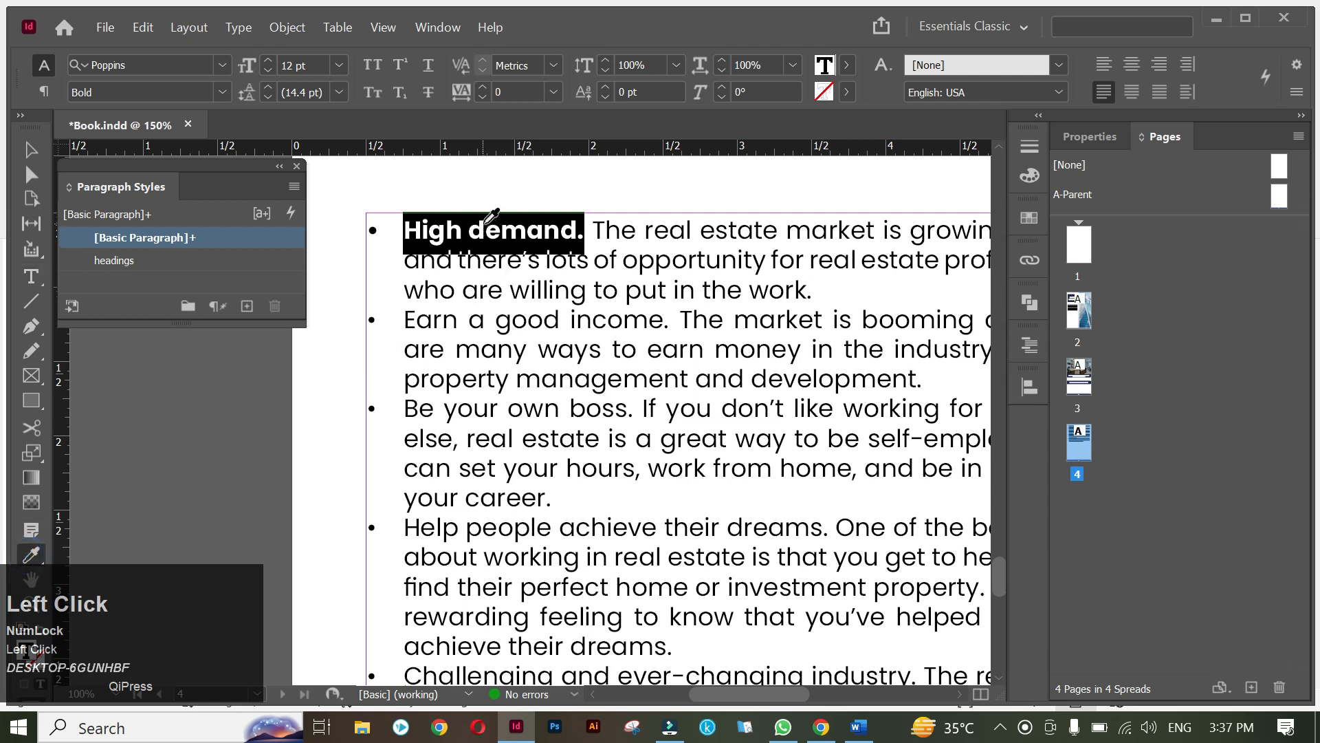
left_click(481, 225)
left_click_drag(671, 319, 397, 320)
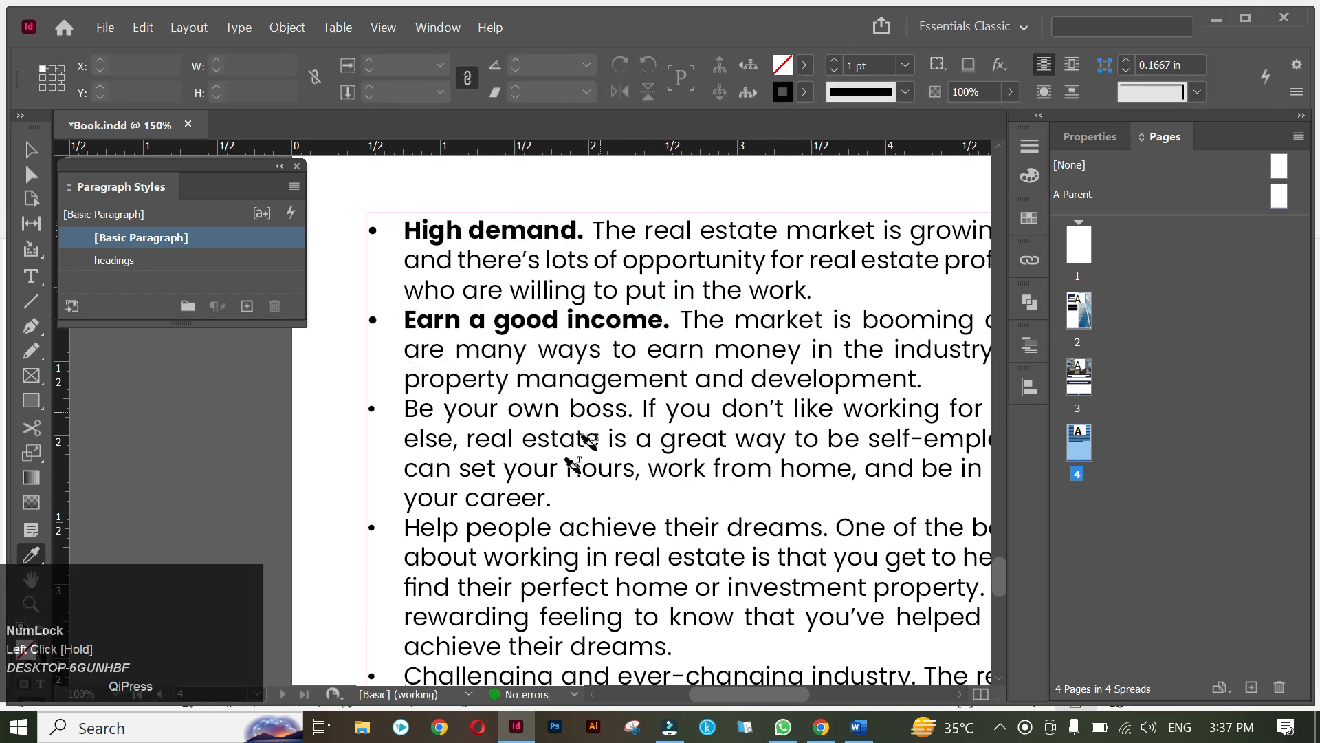
left_click_drag(819, 523, 402, 527)
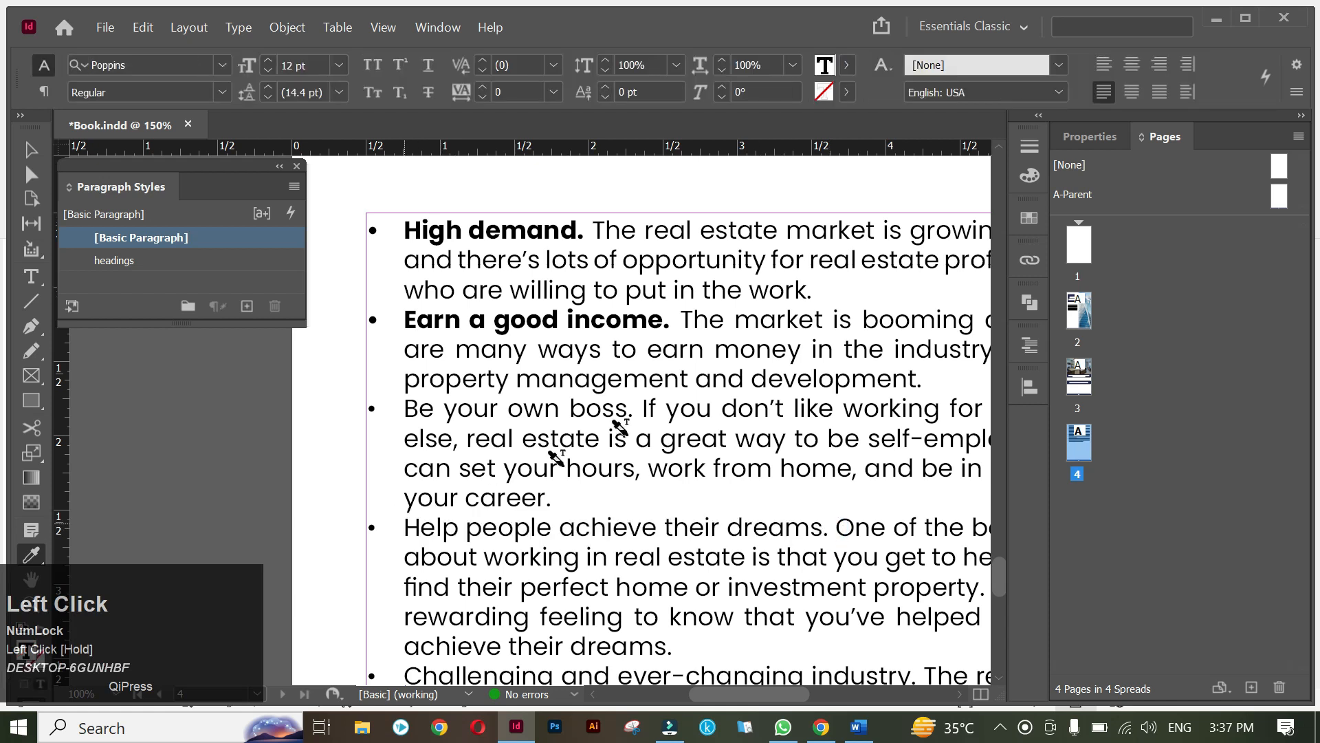
scroll(605, 433, "down", 3)
left_click_drag(901, 457, 421, 460)
- Make the third bullet's opening phrase "Be your own boss." bold and leave text editing
scroll(619, 368, "down", 1, "alt")
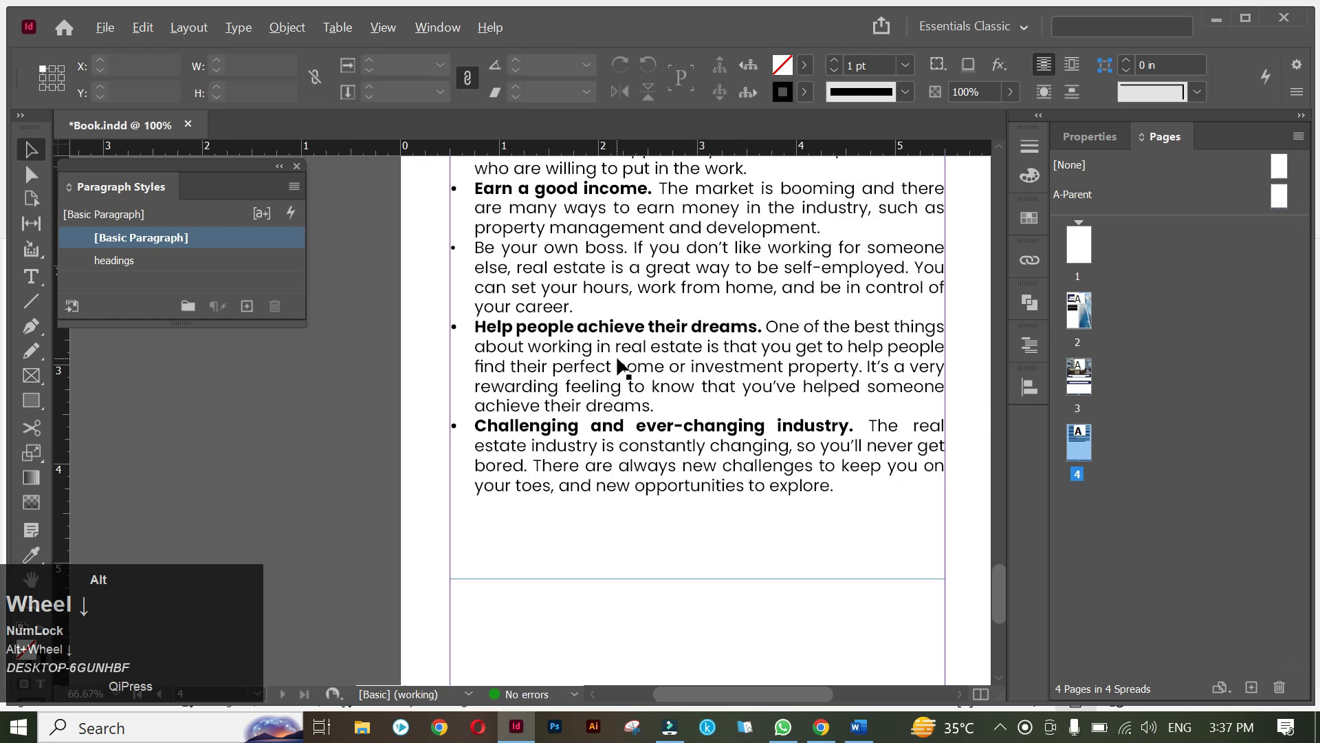
scroll(617, 358, "down", 1, "alt")
key("space")
left_click_drag(633, 309, 613, 376)
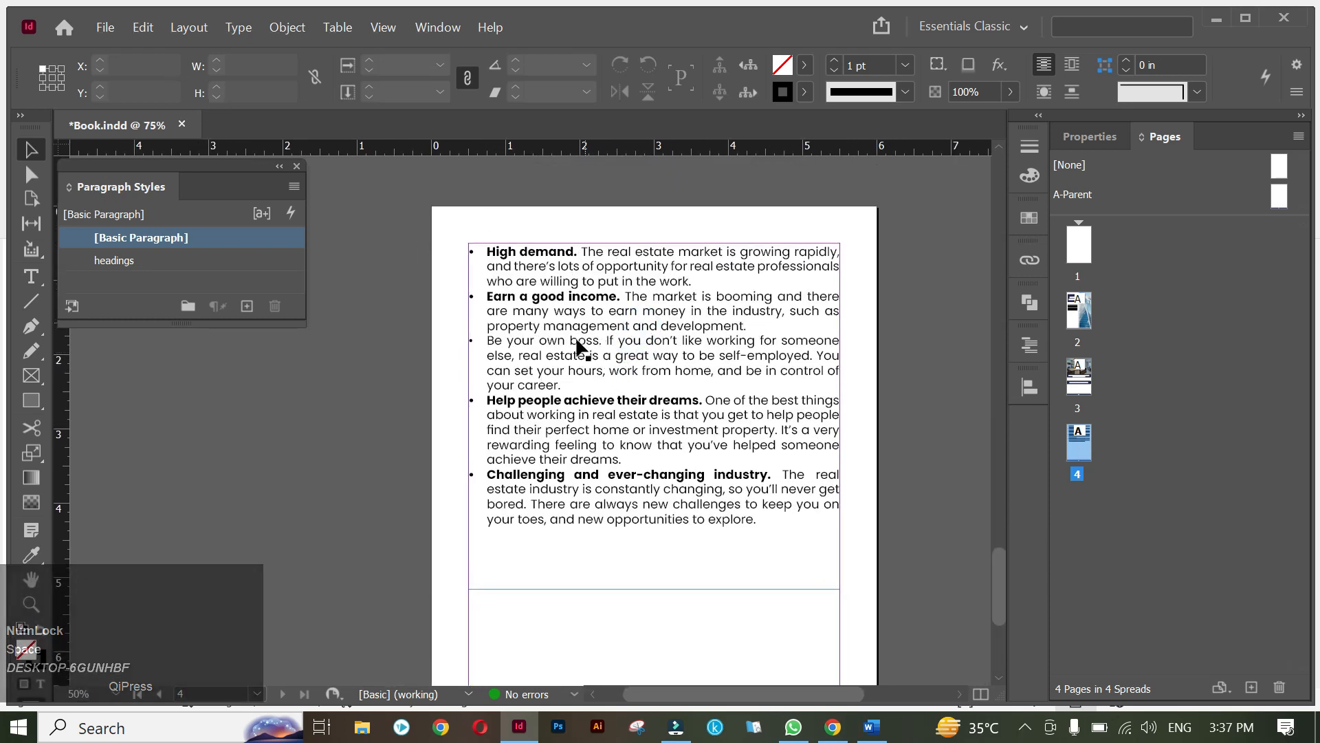
scroll(513, 345, "up", 1, "alt")
double_click(548, 347)
left_click_drag(637, 333, 468, 350)
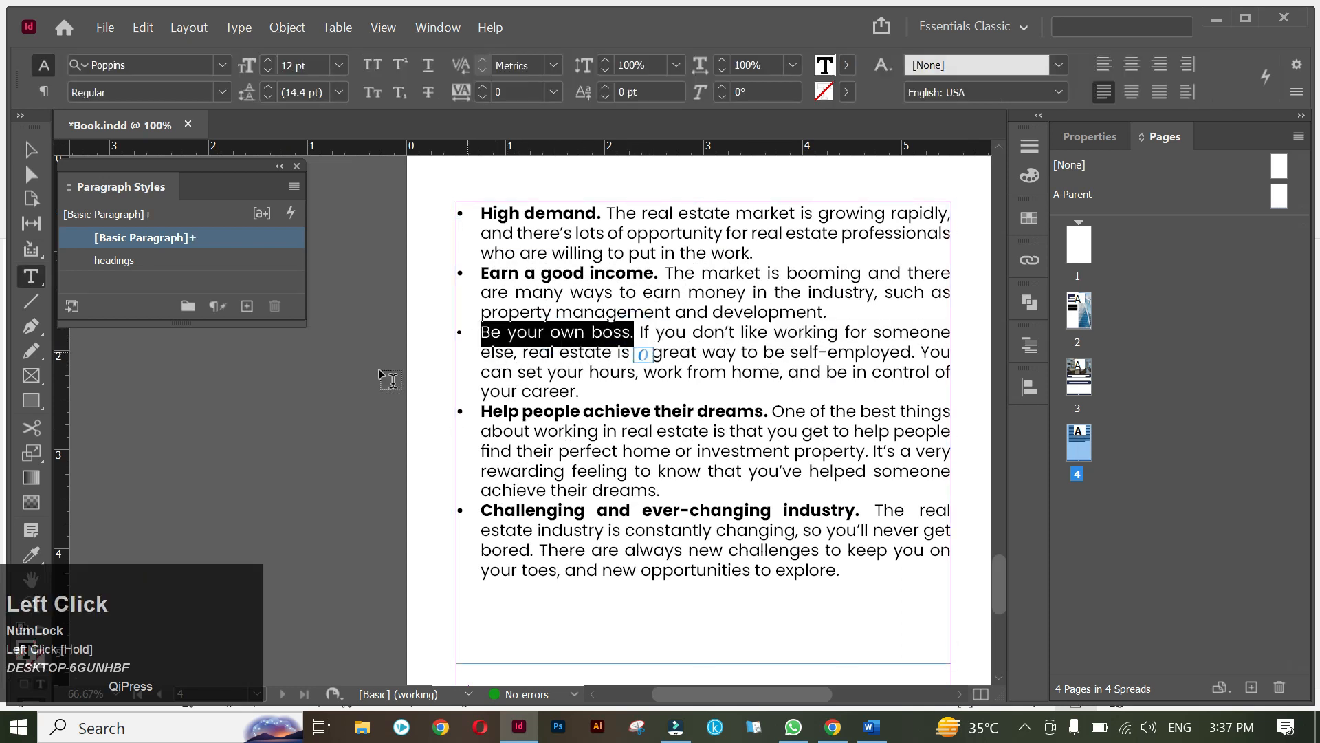
key("ctrl+shift+b")
key("Escape")
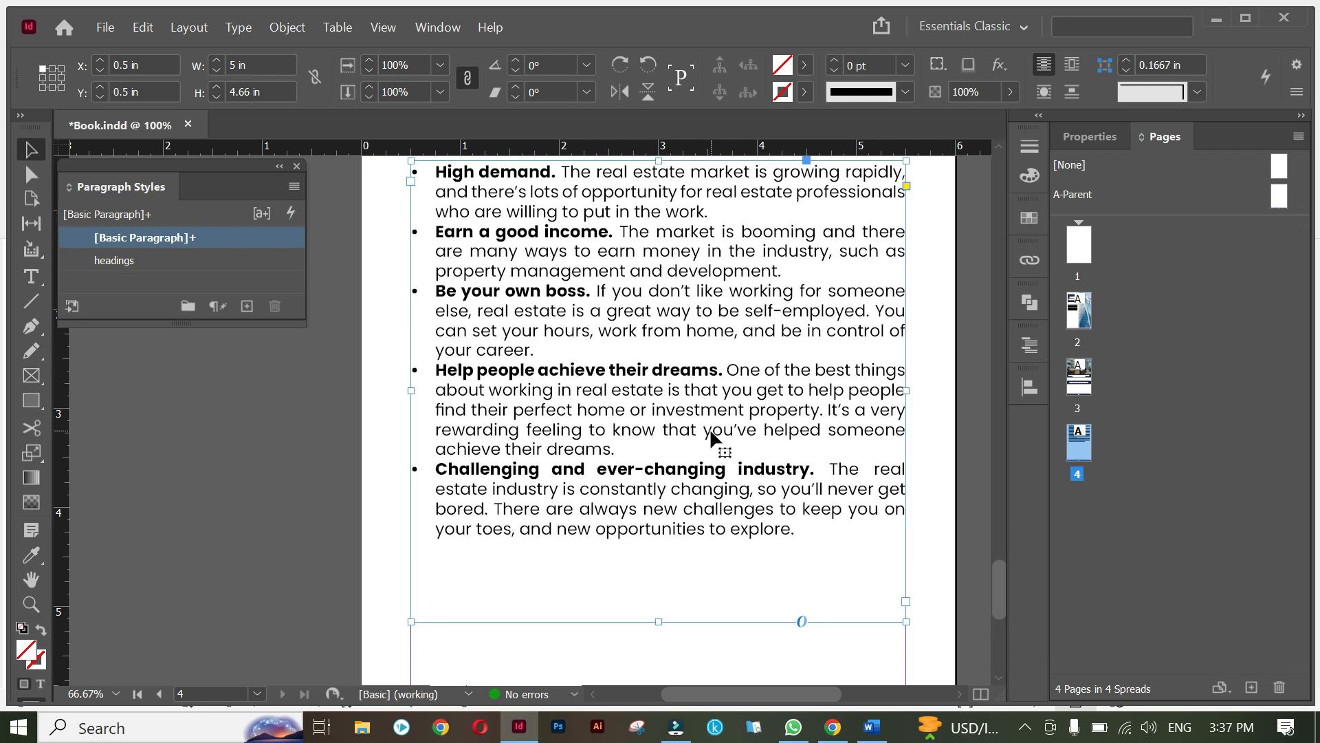
- Set the leading of all text in the page 4 frame to 16 pt and deselect the frame
double_click(711, 438)
key("ctrl+a")
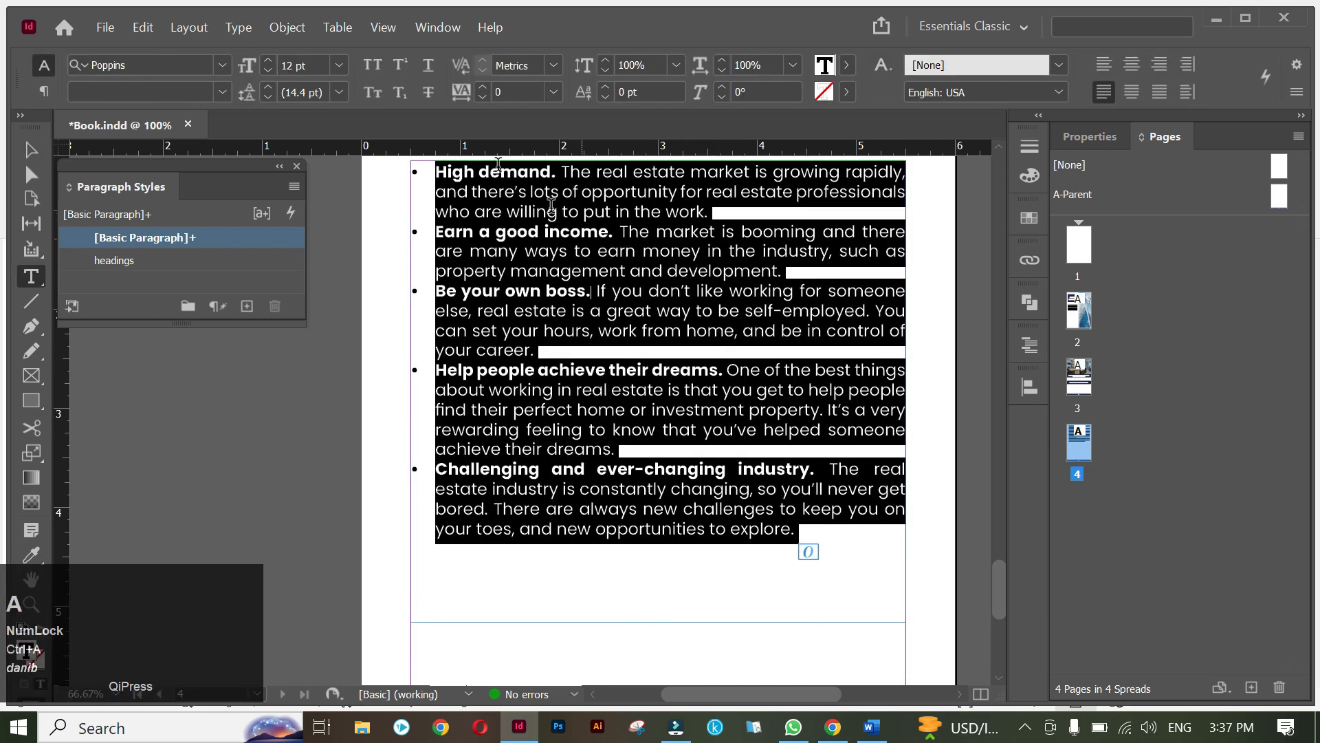
left_click(268, 88)
left_click(268, 87)
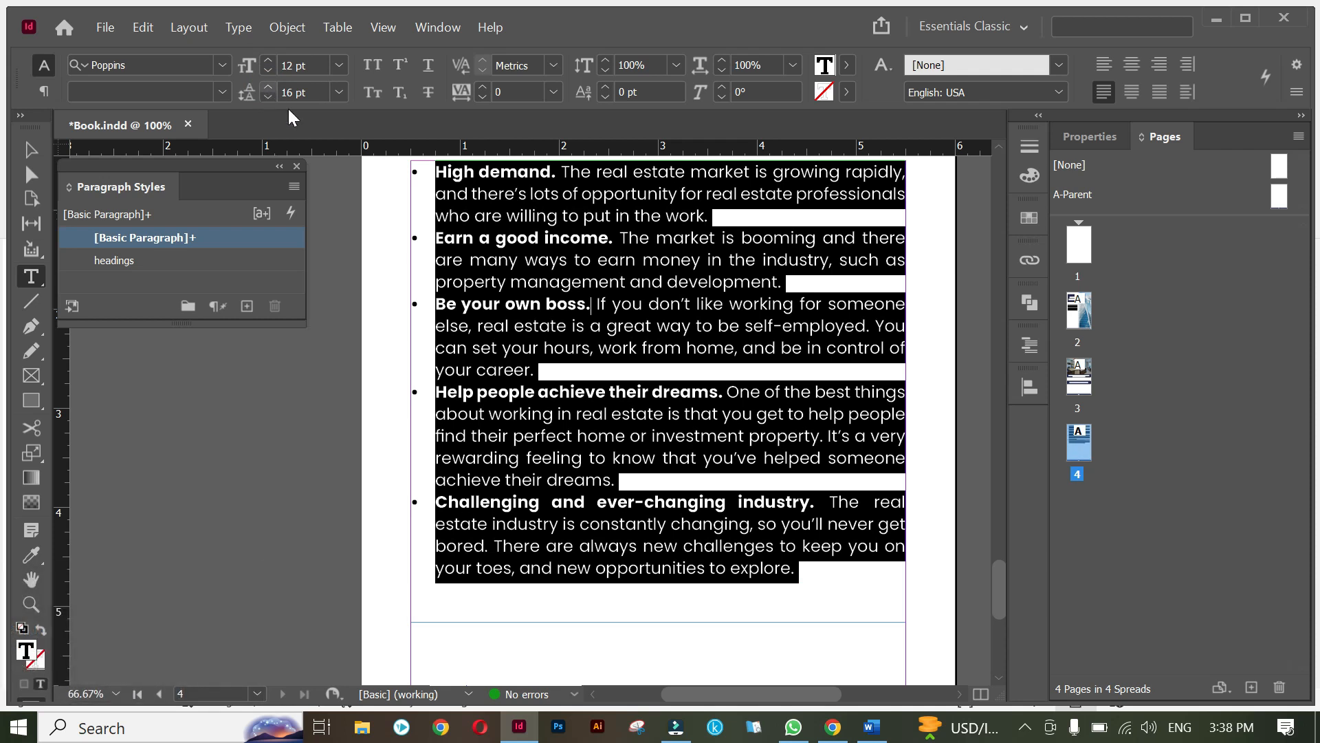
left_click(550, 295)
key("Escape")
scroll(702, 382, "down", 1)
left_click_drag(704, 348, 674, 303)
key("space")
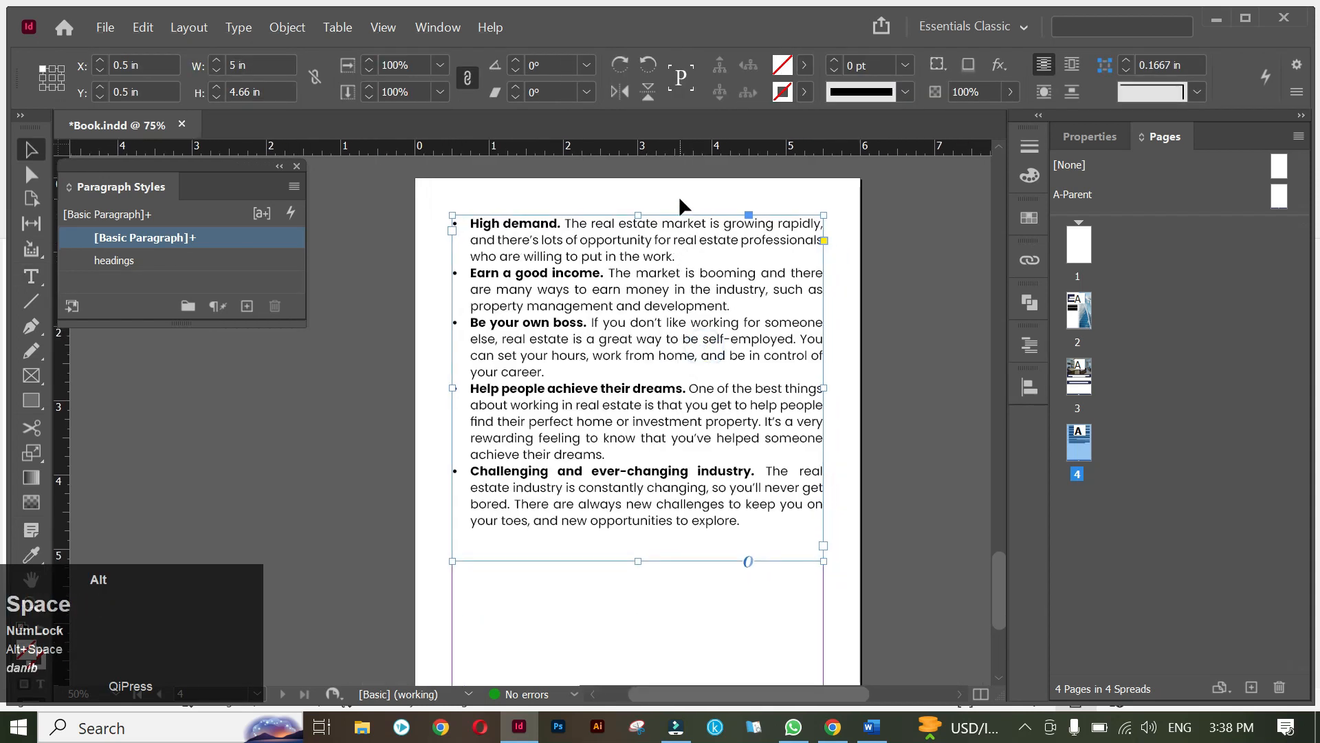
left_click(679, 198)
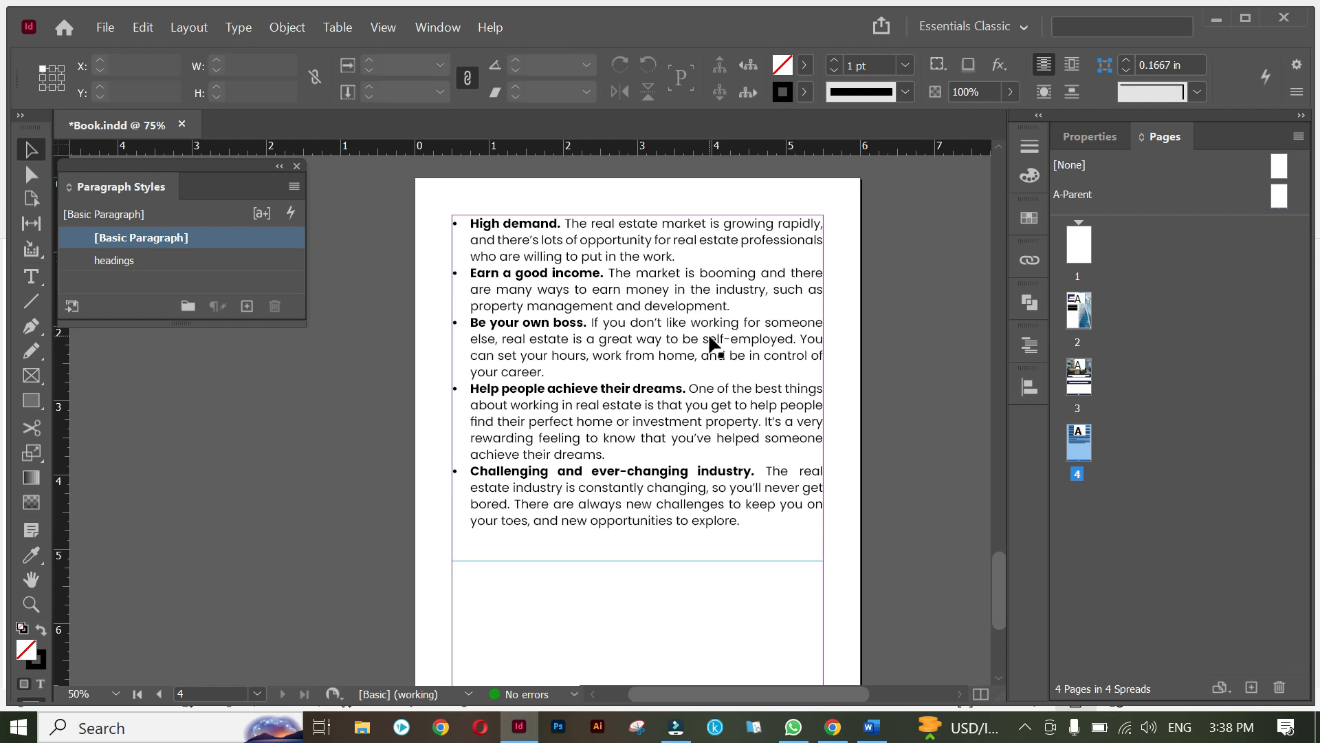
- Select all the list text on page 4 and open its Bullets and Numbering options
scroll(656, 277, "down", 1)
scroll(655, 277, "right", 1)
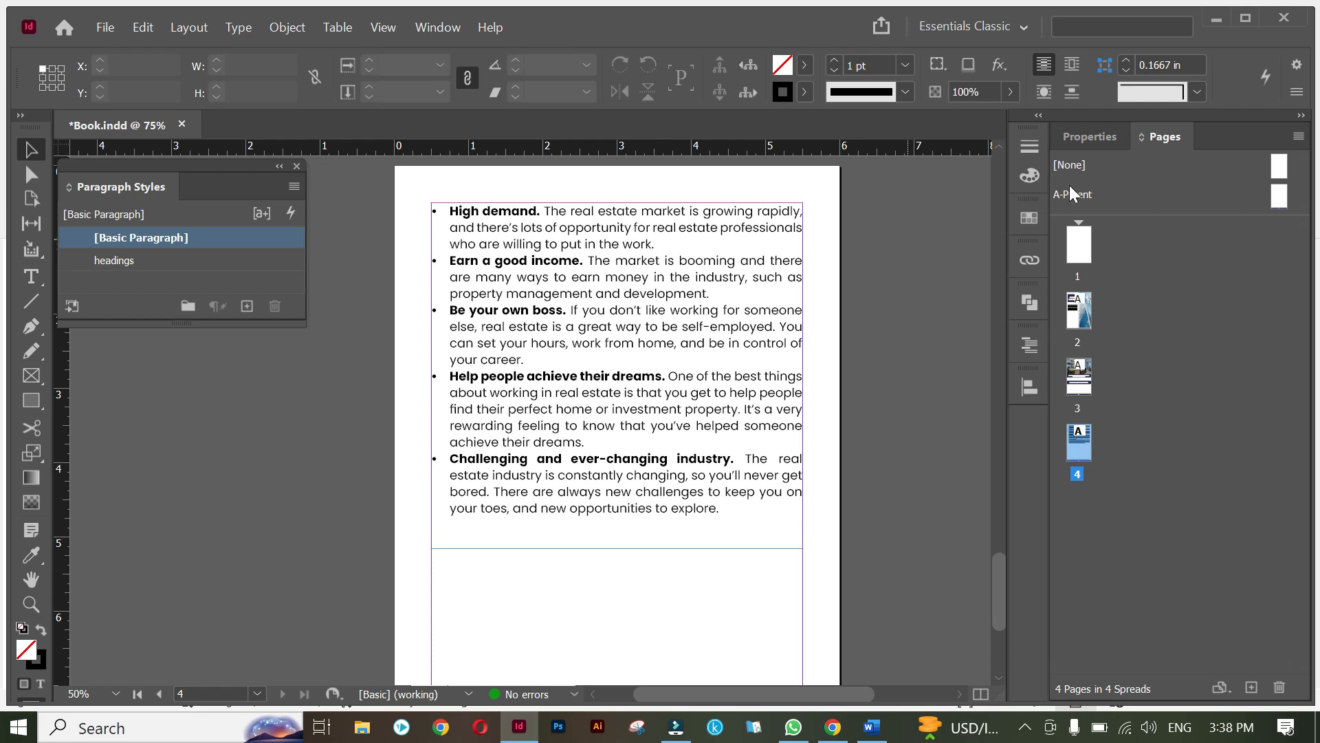
left_click(1102, 135)
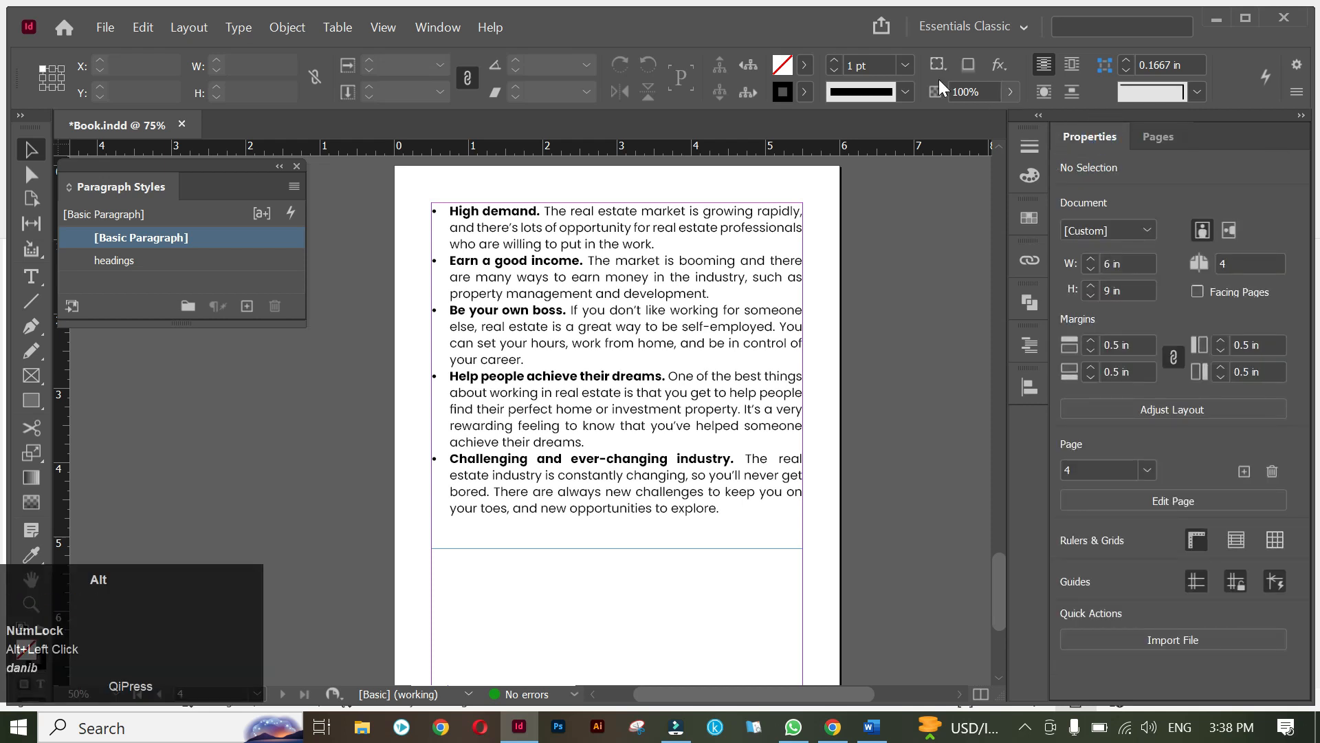
left_click(446, 29)
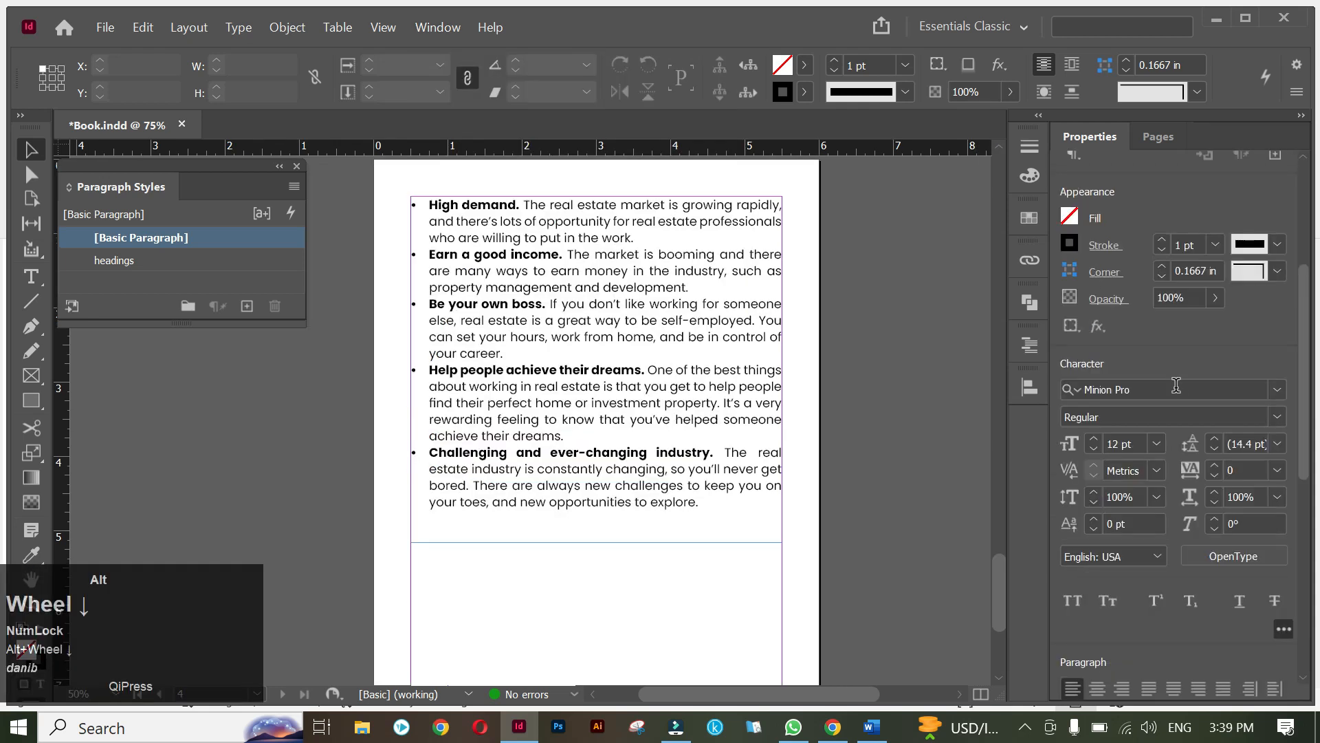
scroll(1191, 437, "down", 3)
scroll(1191, 438, "down", 5)
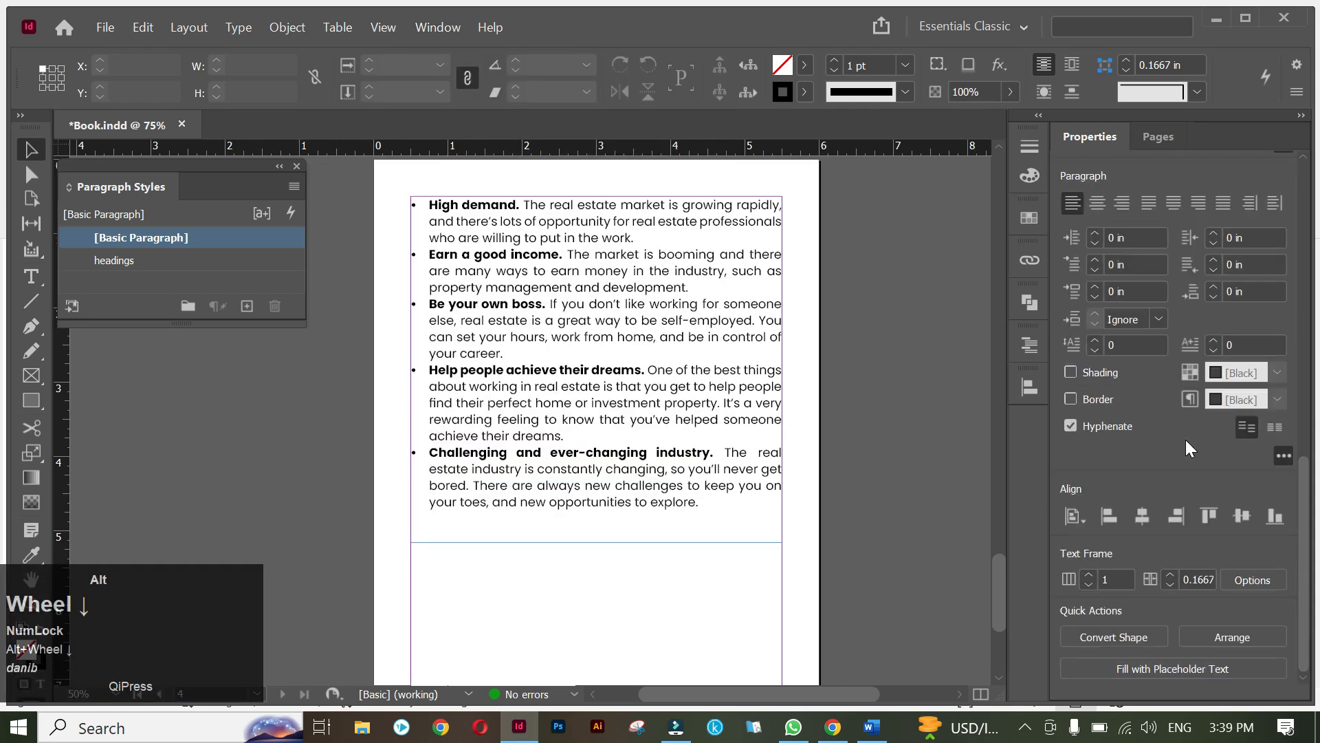
left_click(734, 321)
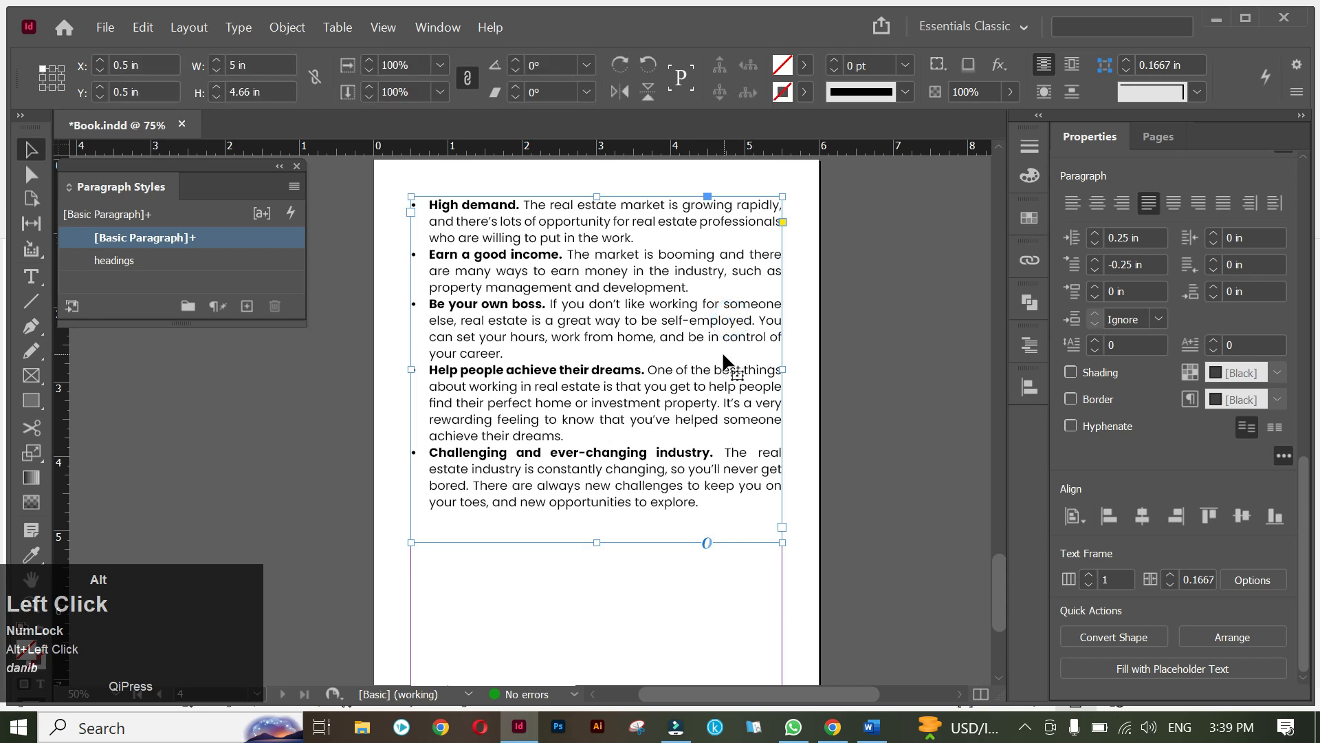
double_click(722, 351)
key("ctrl+alt+a")
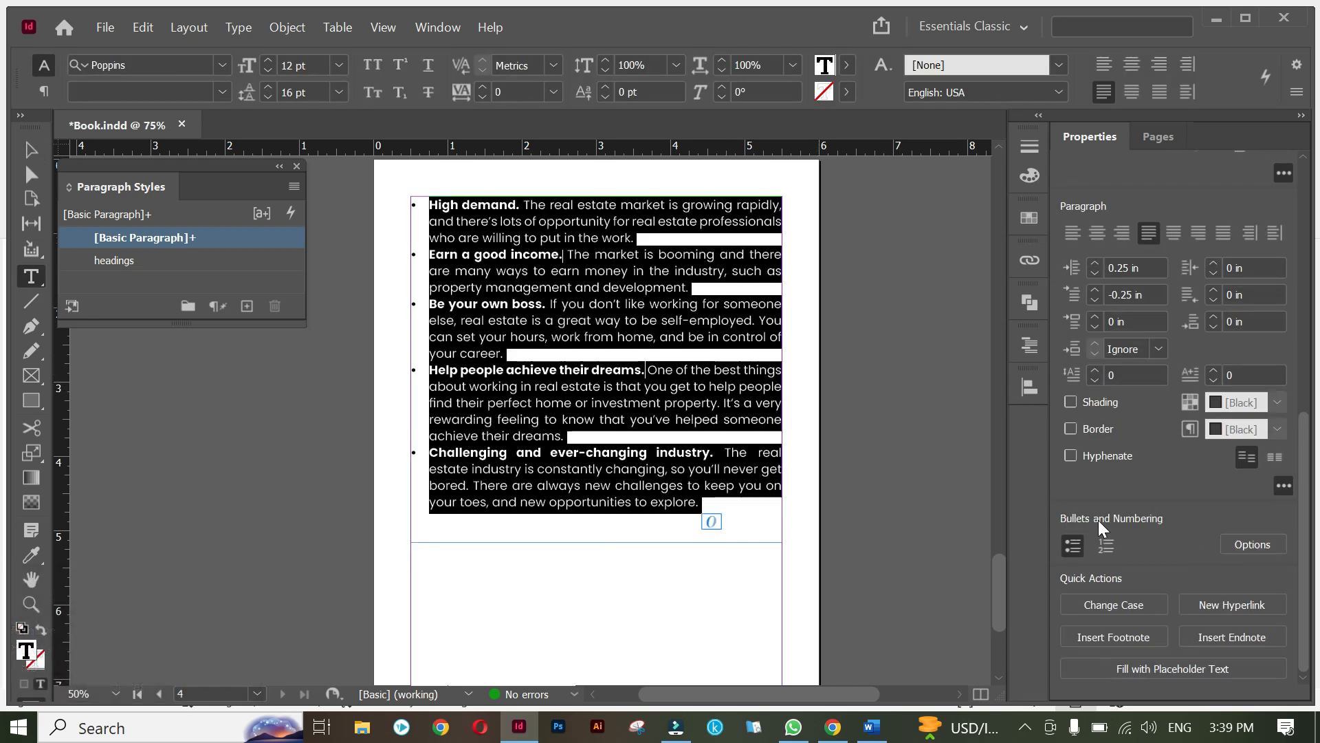
left_click(1253, 544, "alt")
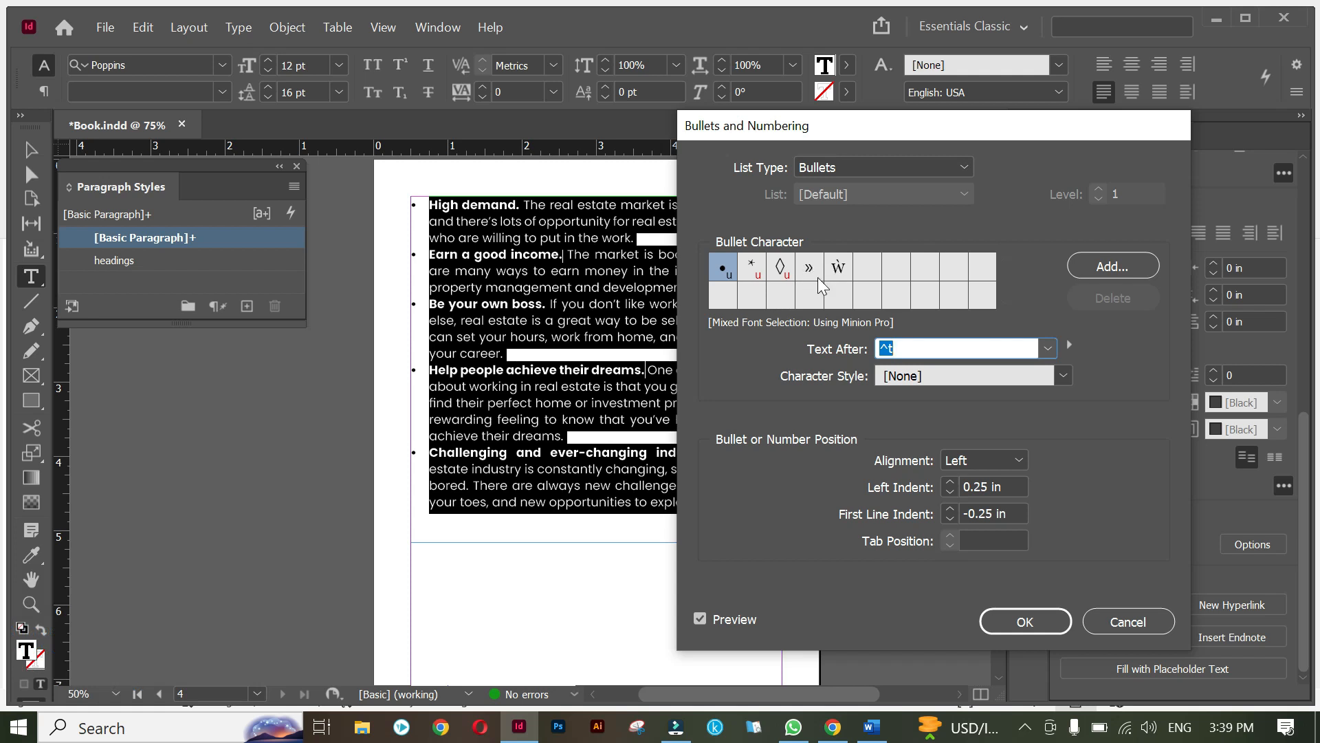
- Add the solid right-pointing arrowhead glyph from Minion Pro Regular to the available bullet characters
left_click(1133, 268)
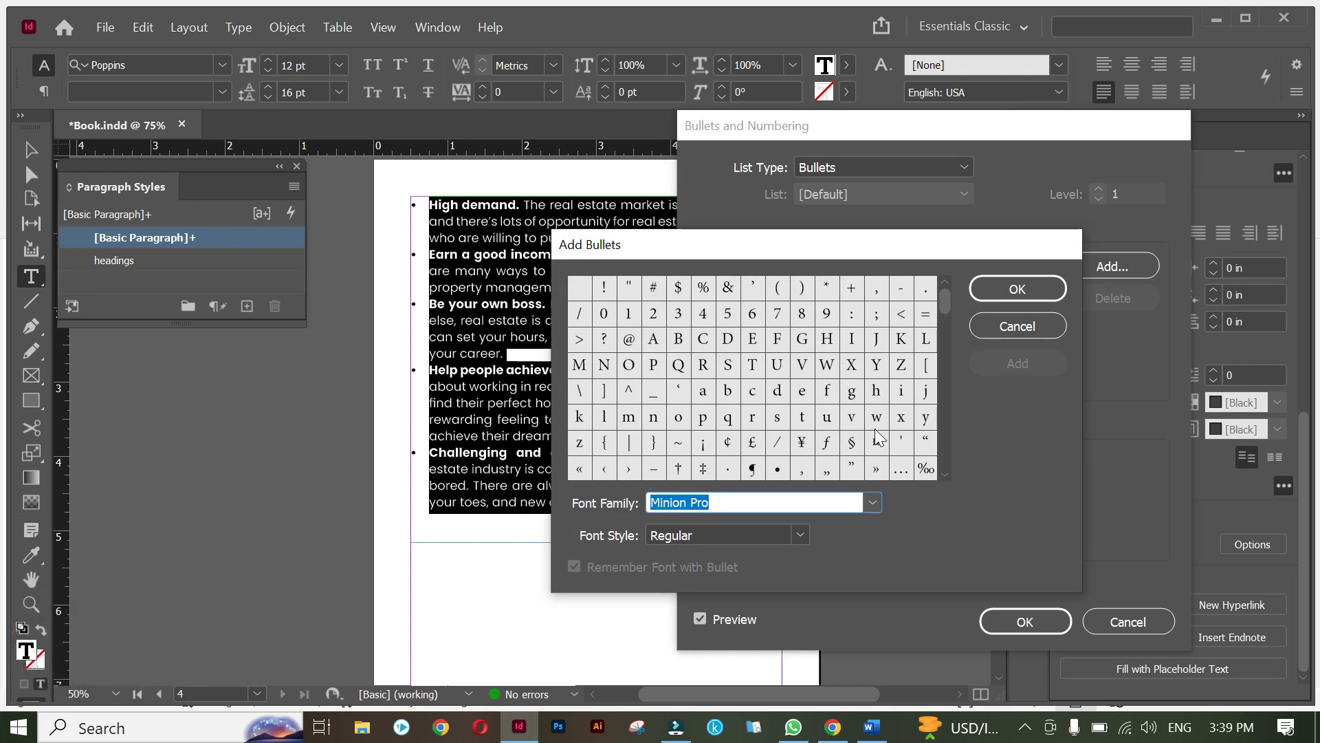
scroll(894, 364, "down", 1)
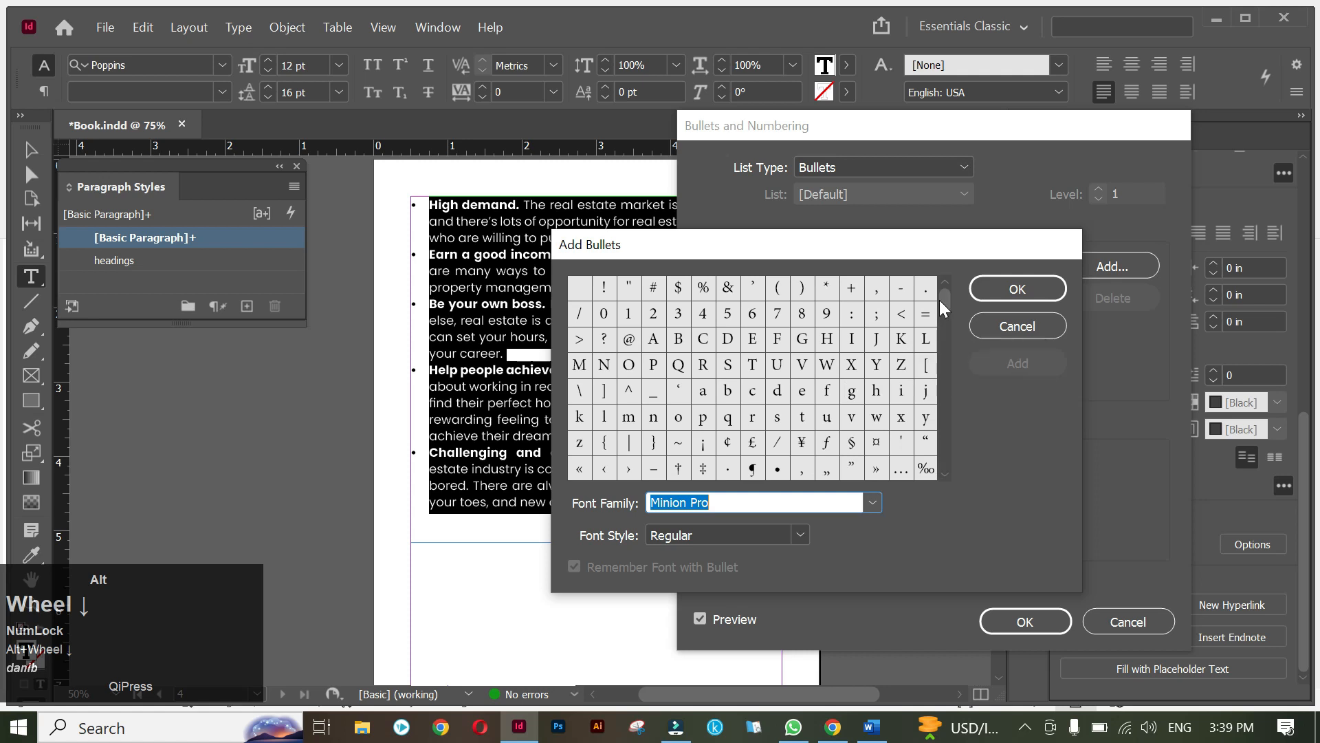
left_click_drag(943, 302, 955, 461)
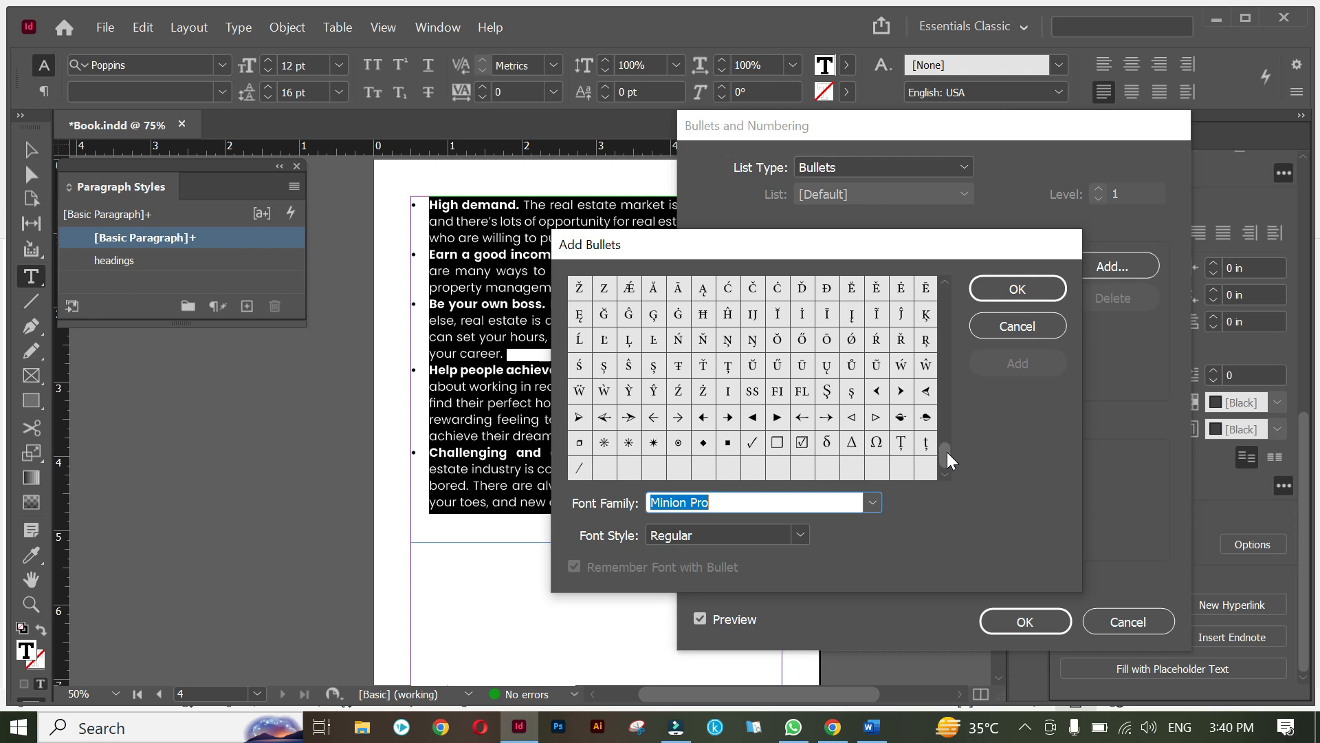
left_click(947, 451)
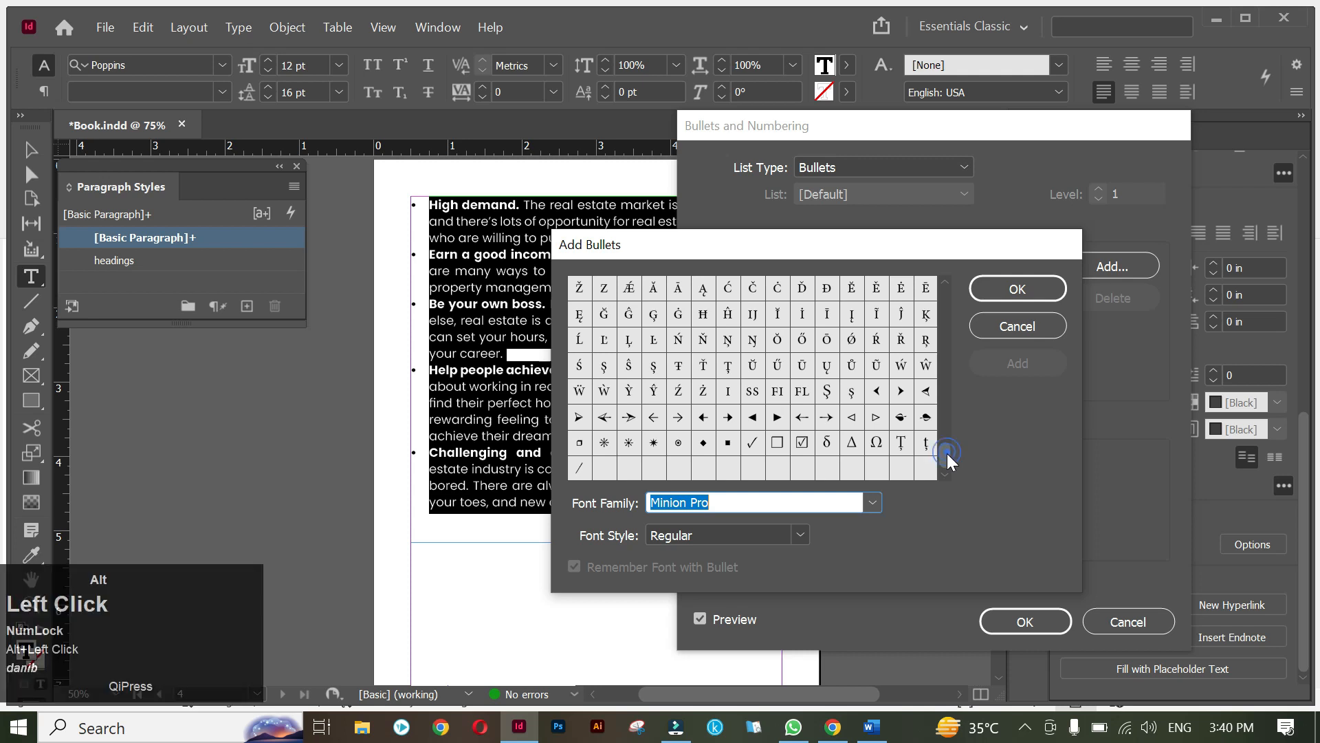
left_click(901, 391)
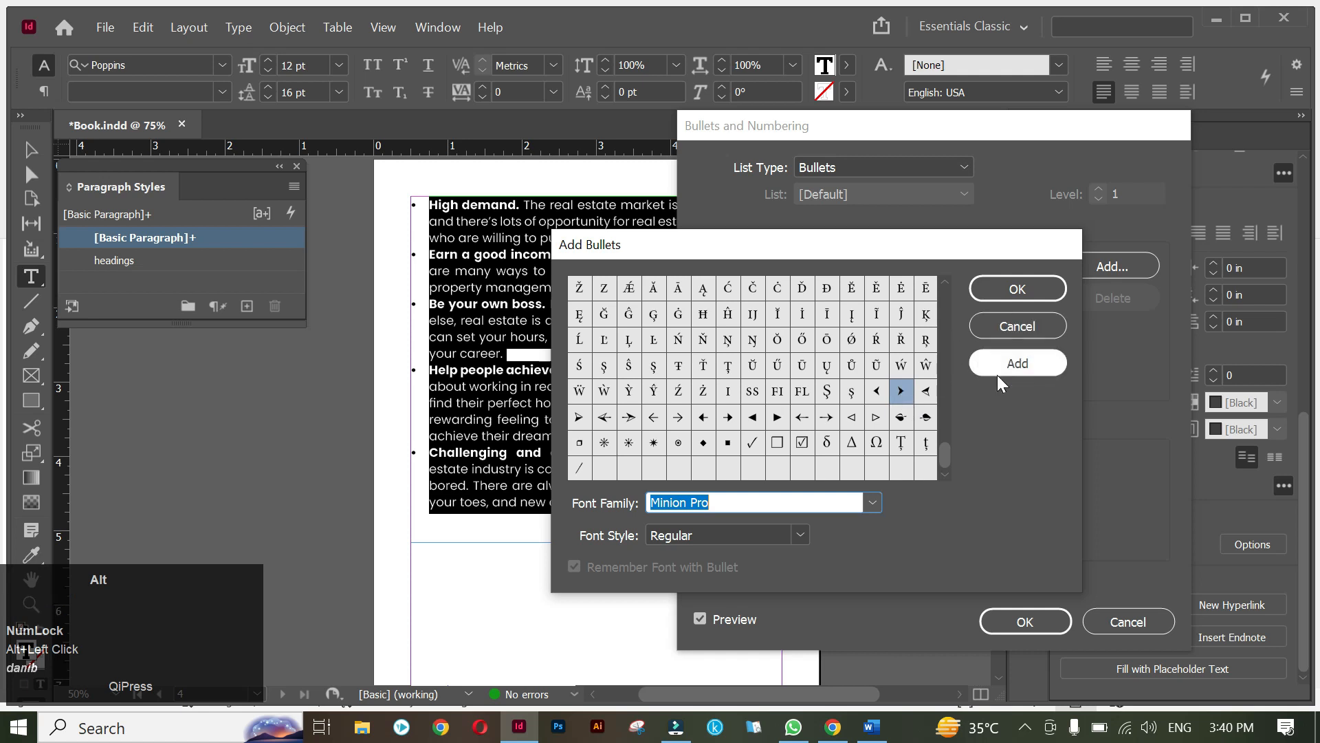
left_click(1017, 366)
left_click(1023, 290)
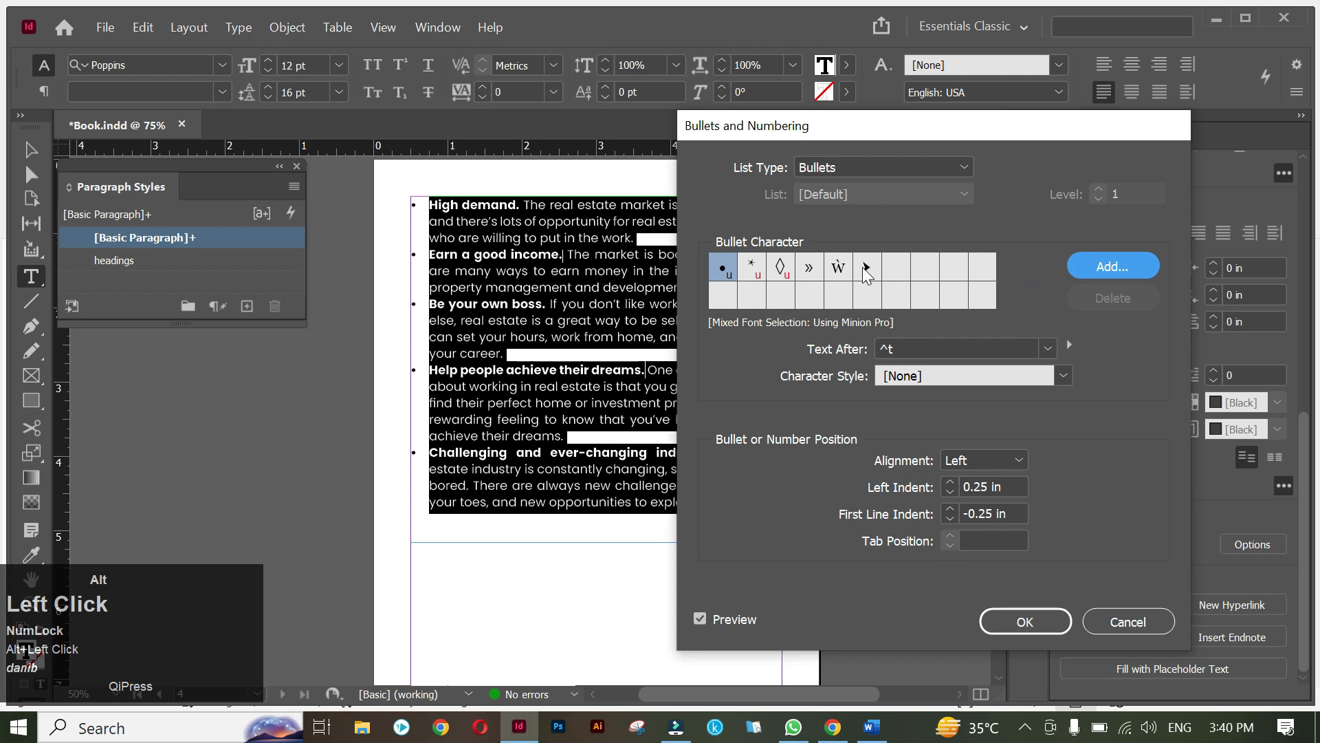
- Apply the arrowhead as the bullet character for all five selected paragraphs
left_click(868, 264)
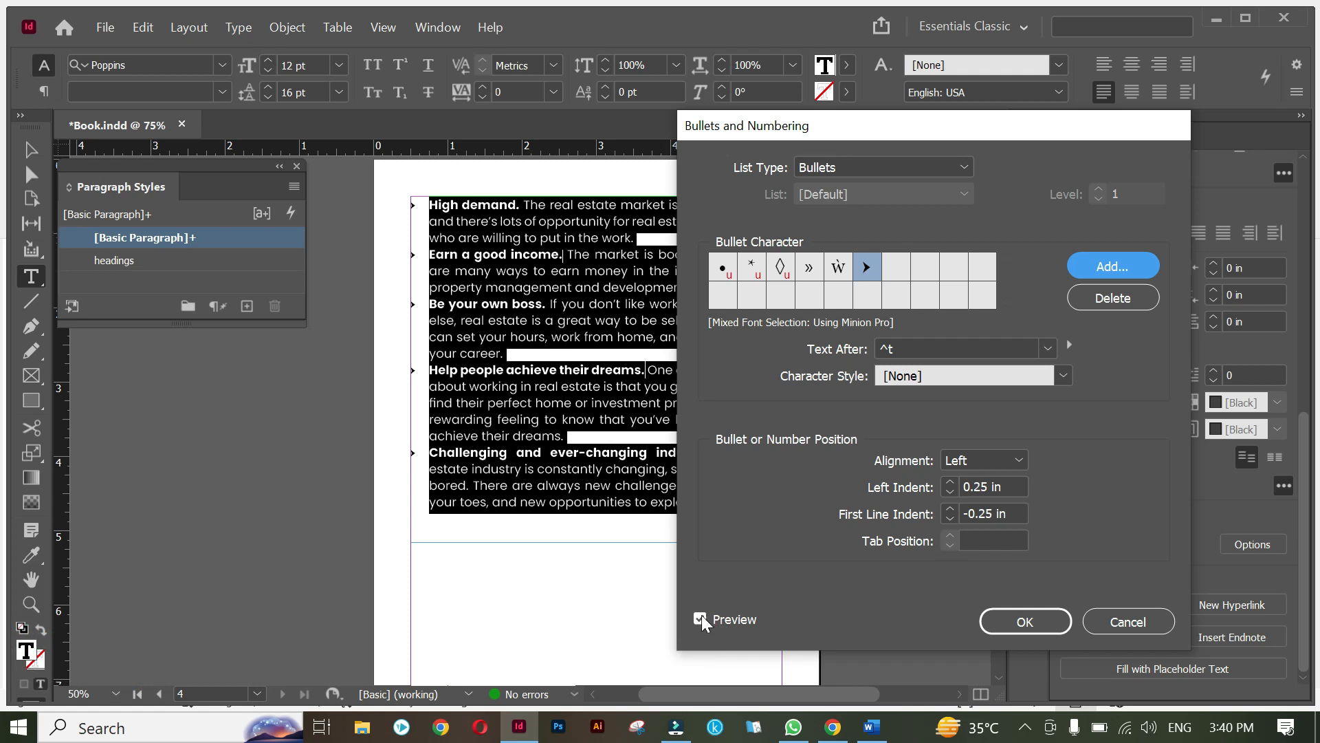
left_click(420, 246, "alt")
left_click(1025, 622)
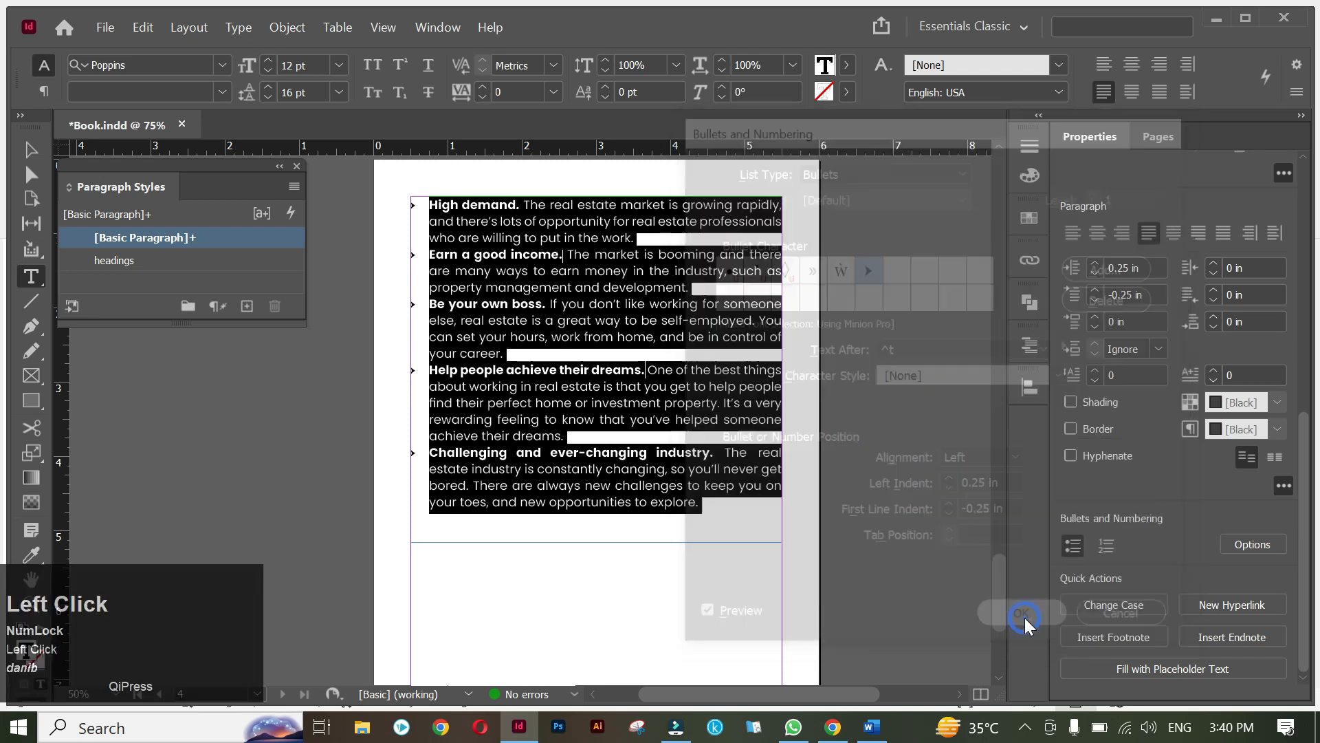
- Select all the list paragraphs on page 4 and convert them to a numbered list
left_click(530, 303)
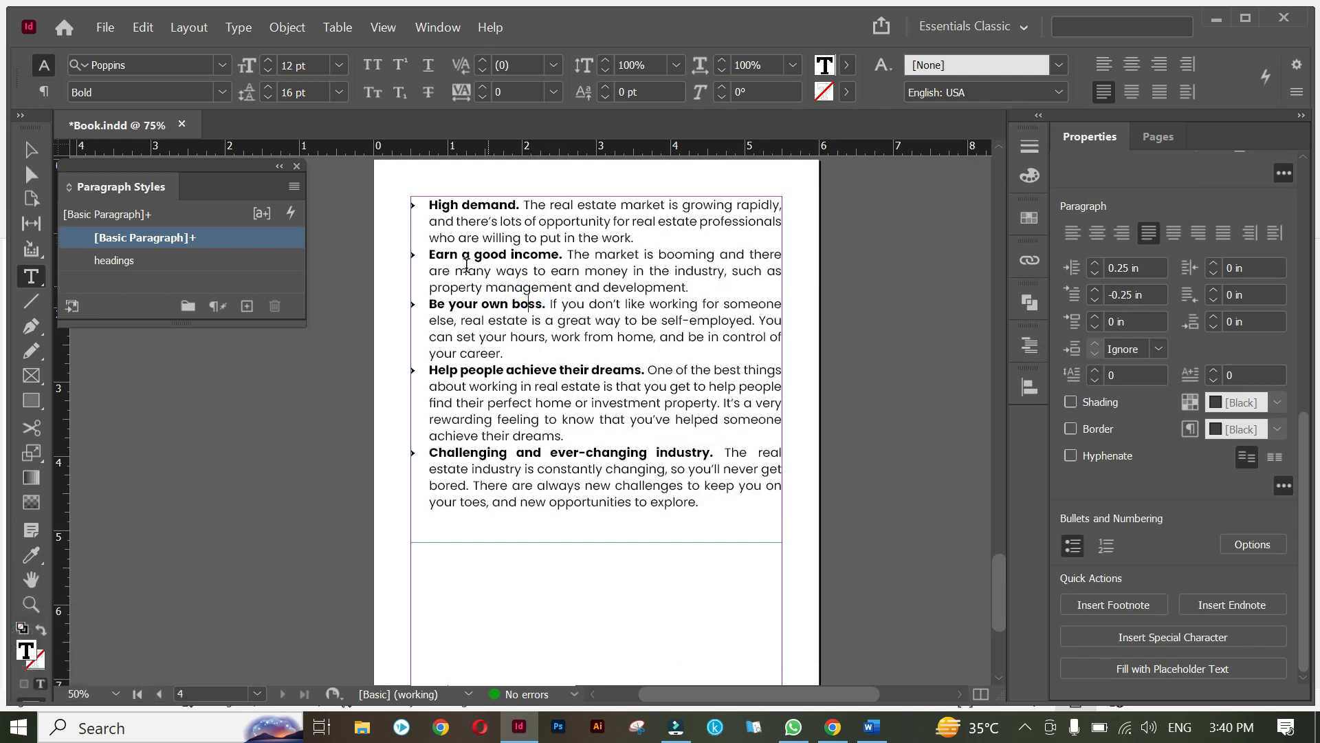
left_click_drag(418, 206, 709, 512)
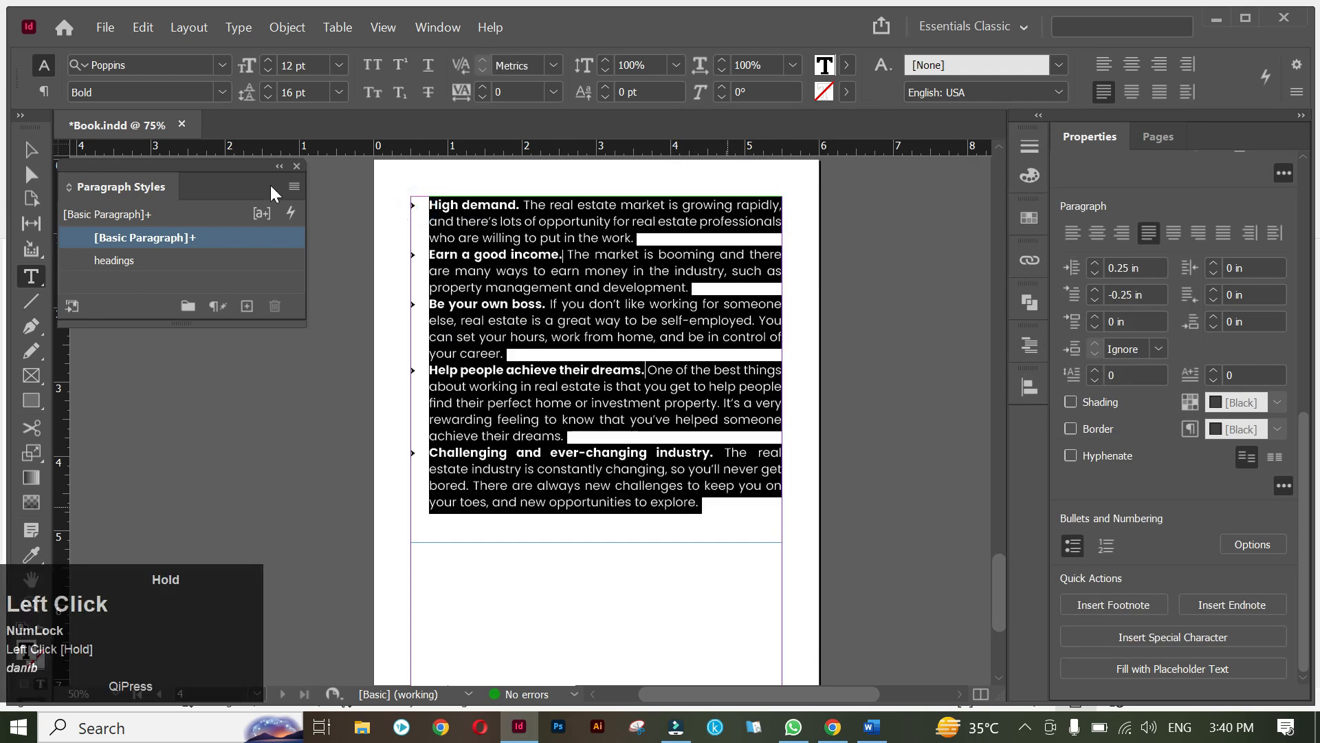
left_click(44, 92)
left_click(801, 92)
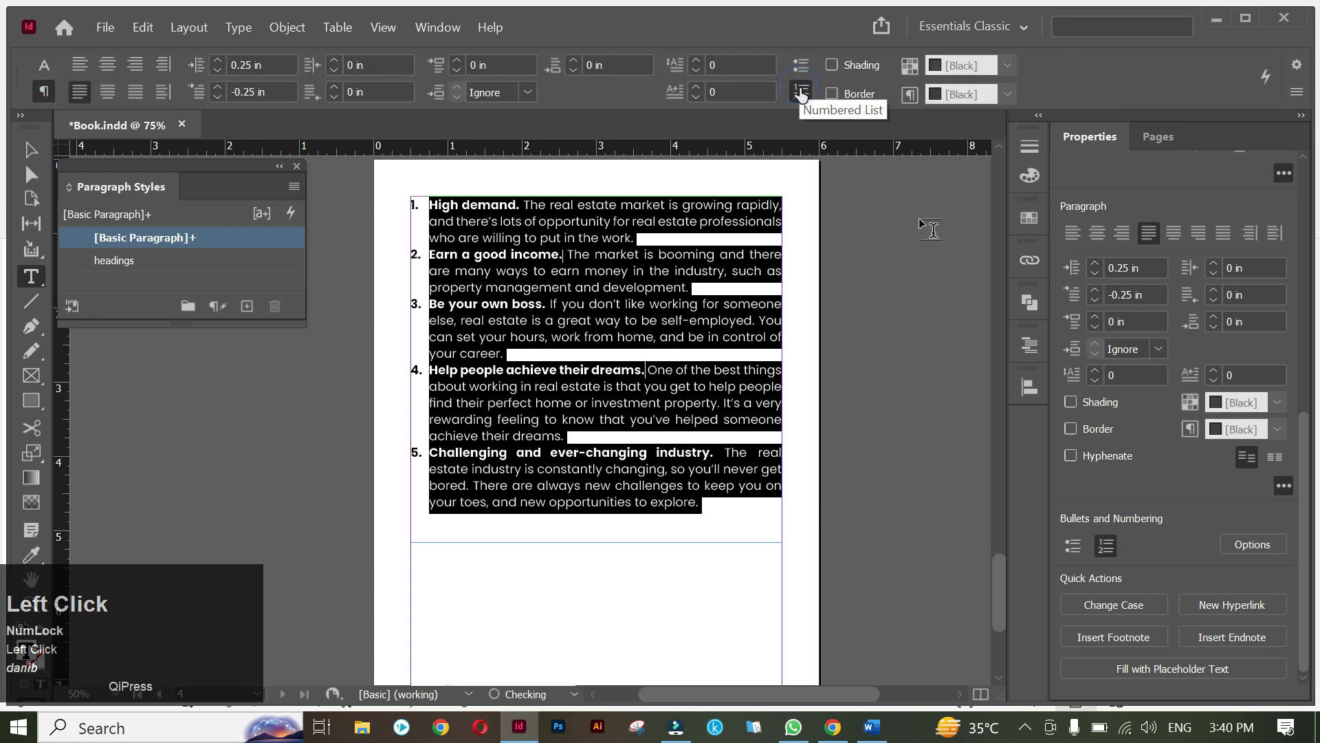
- Try the a, b, c, d... numbering format on the selected list
left_click(1265, 543)
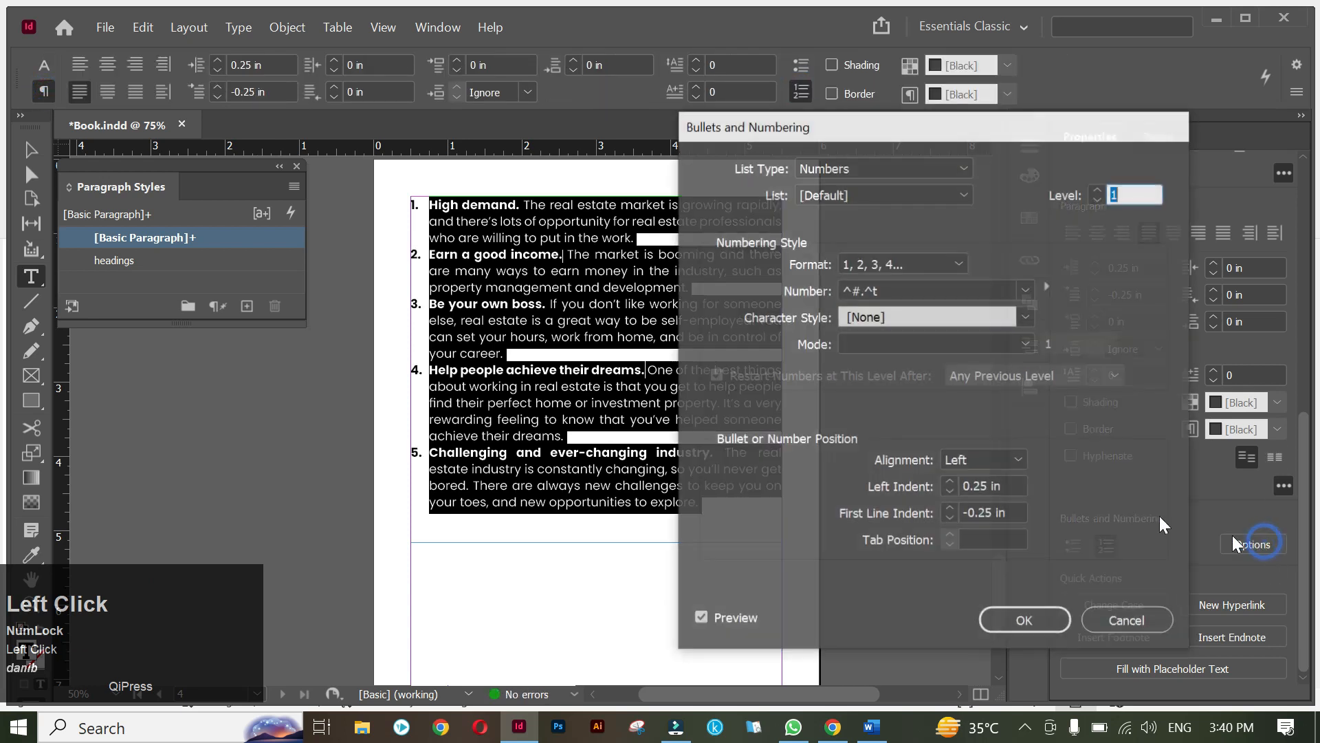
left_click(962, 267)
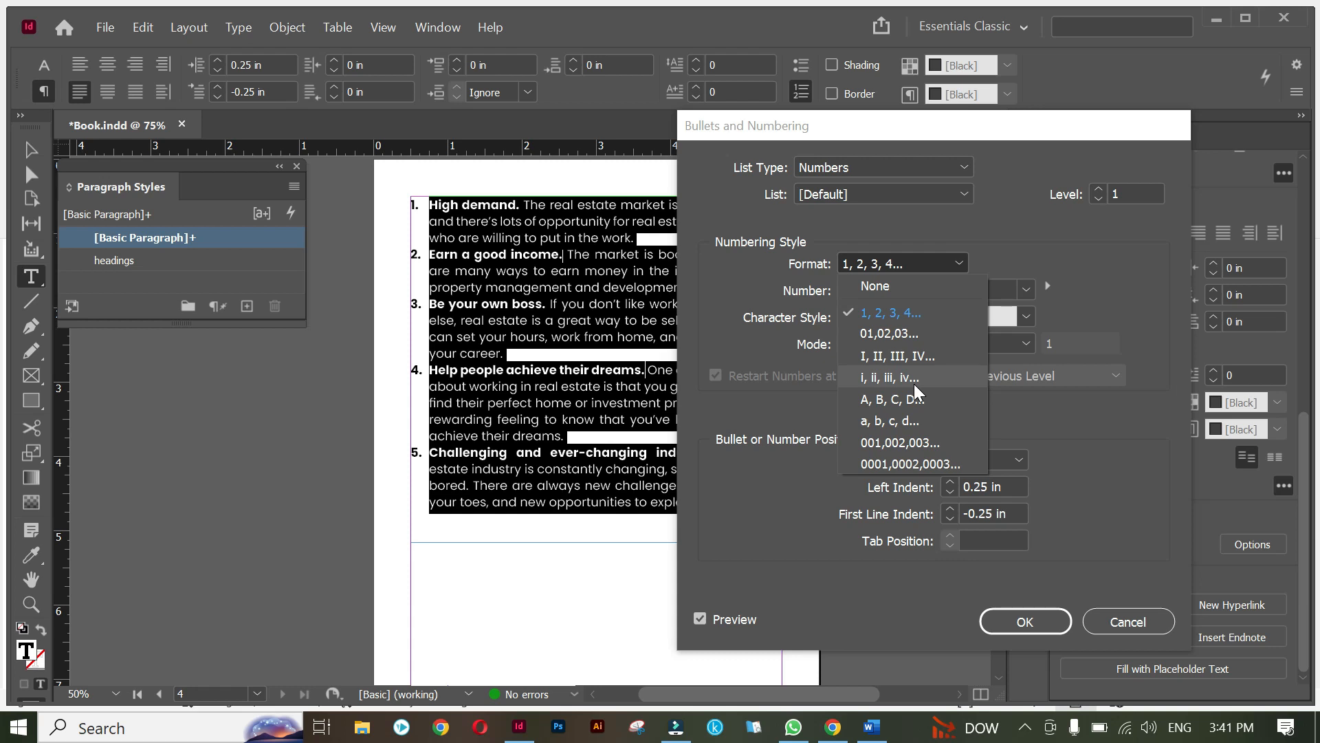
left_click(914, 421)
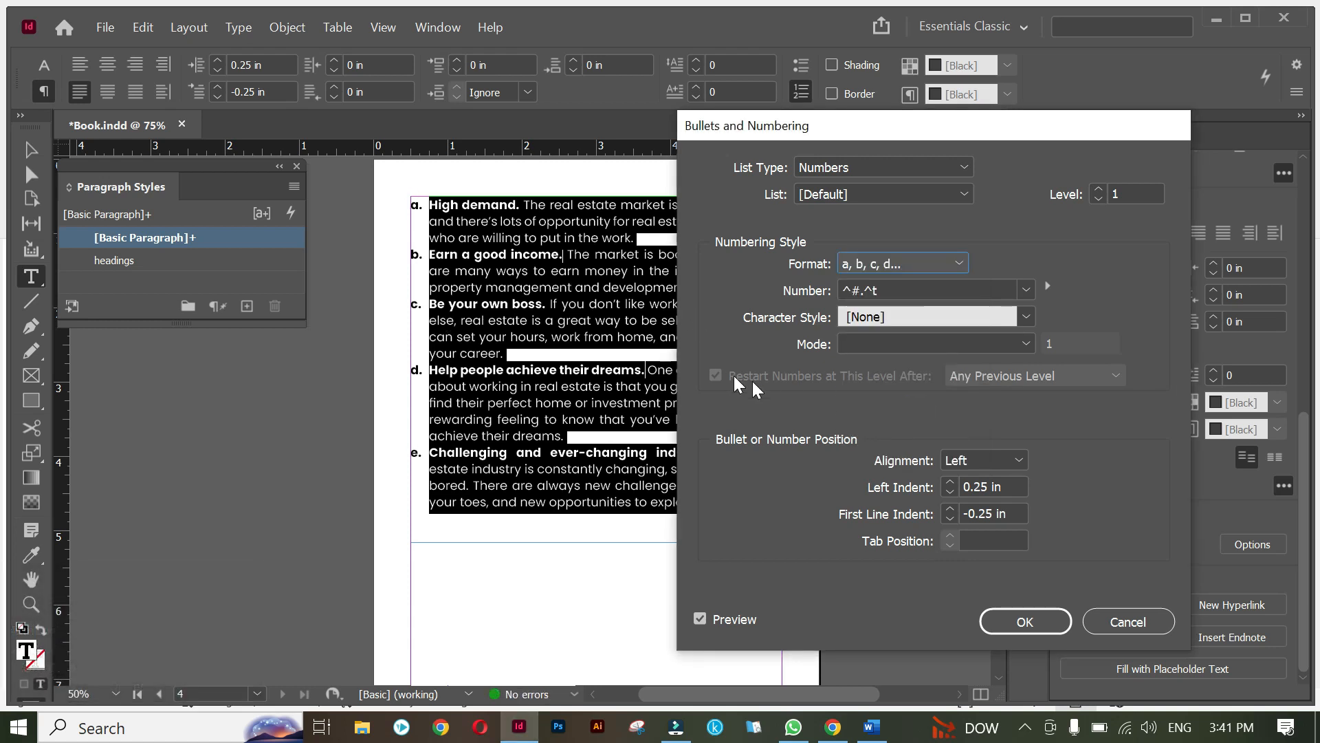
left_click(1121, 623)
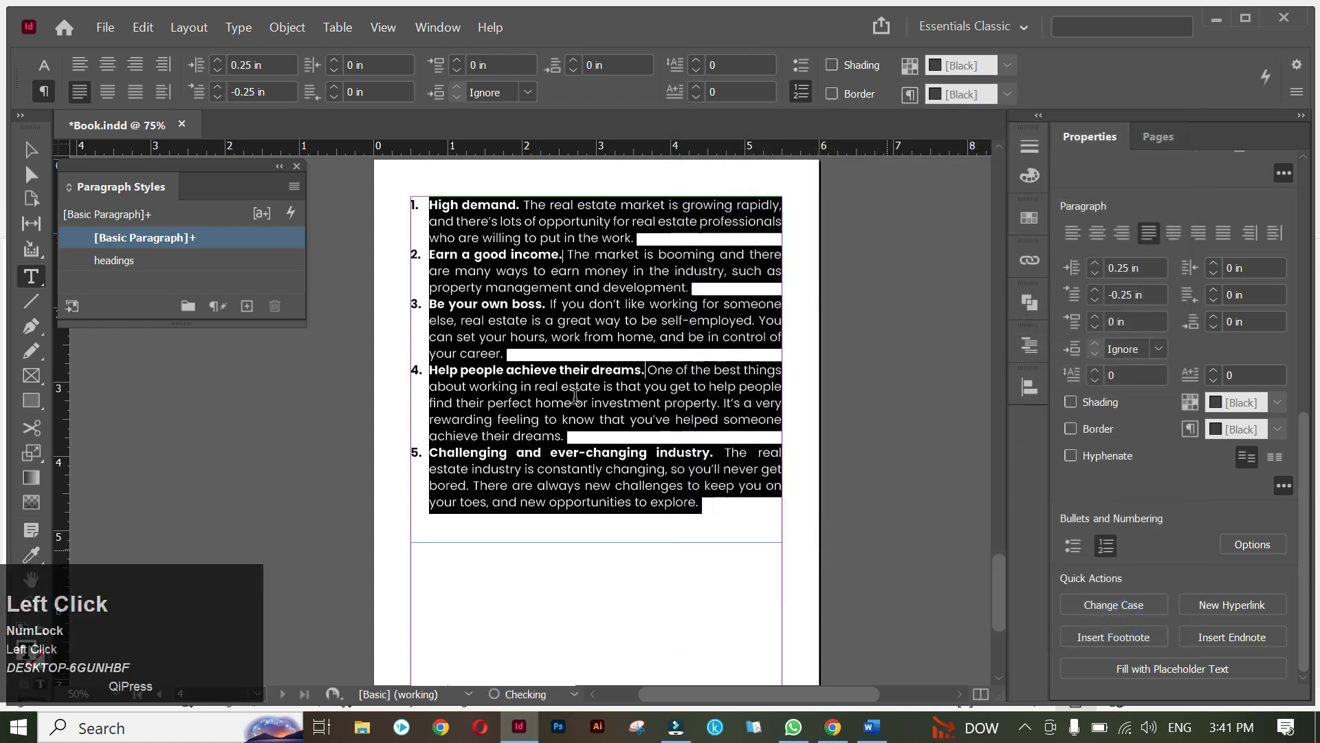
- Turn the numbered page 4 list back into a bulleted list
left_click(800, 65)
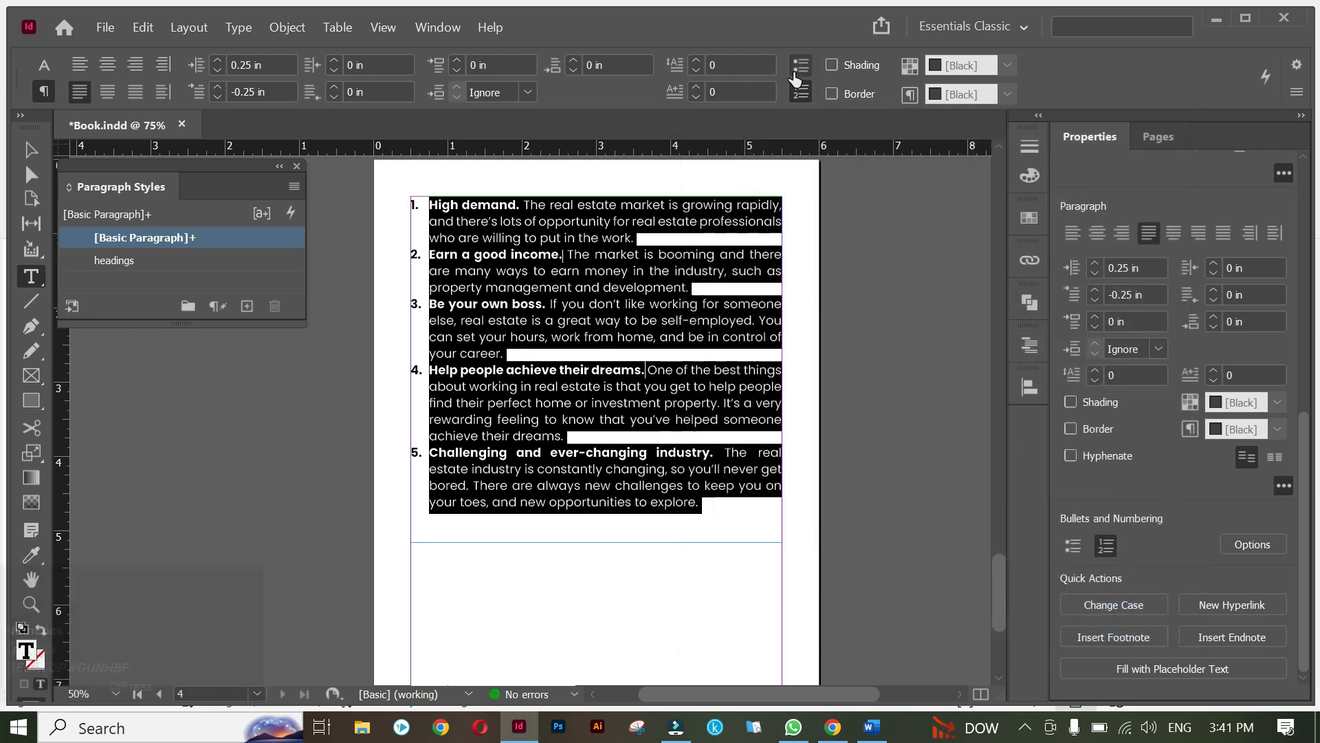
left_click(654, 362)
left_click(719, 505)
key("ctrl+a")
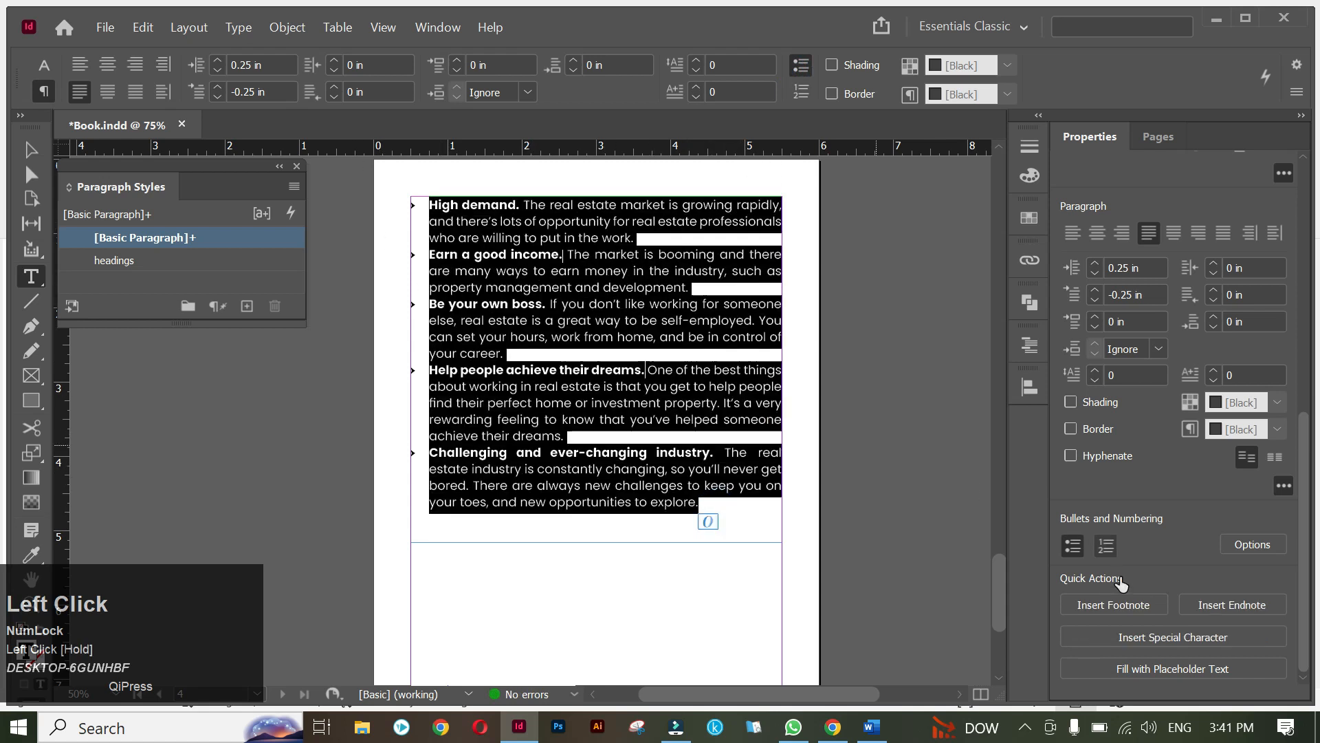
- Select all the list text and start a new character style for its bullets from the Bullets and Numbering options
left_click(688, 494)
key("ctrl+a")
left_click(1258, 543)
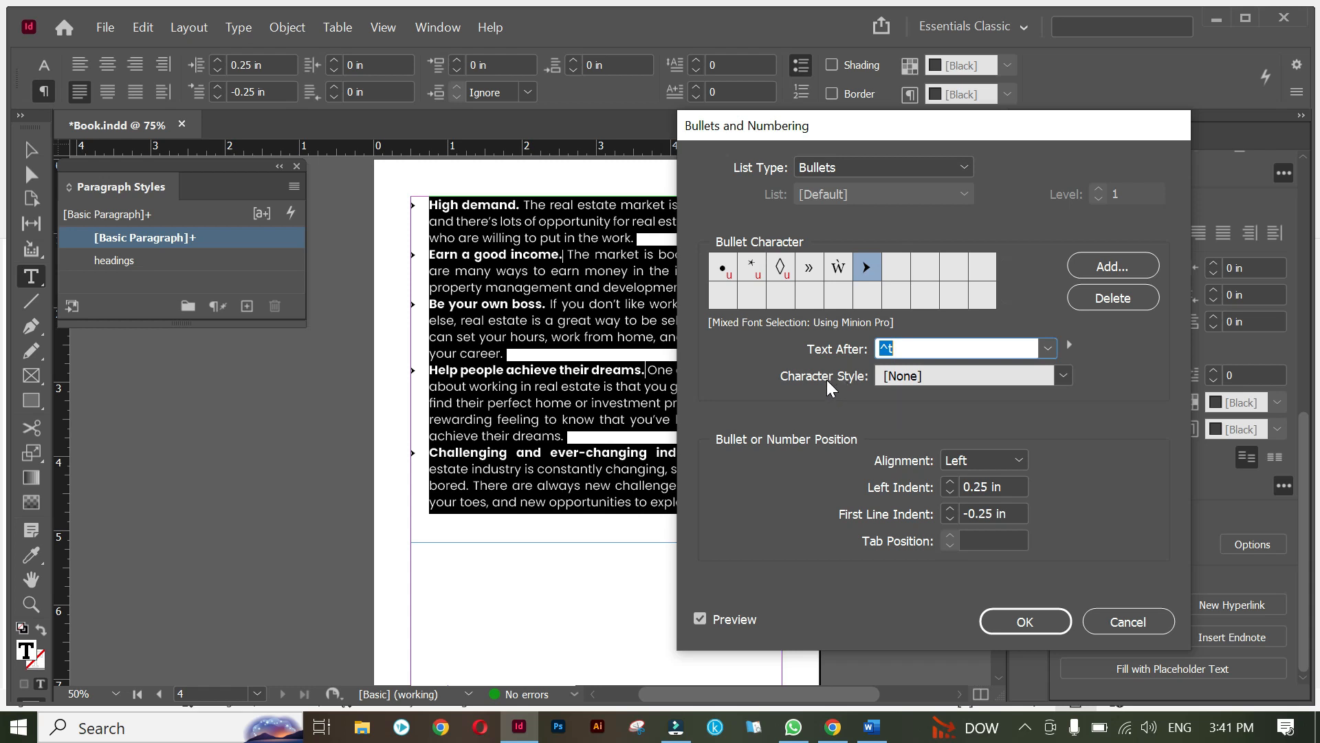
left_click(1064, 375)
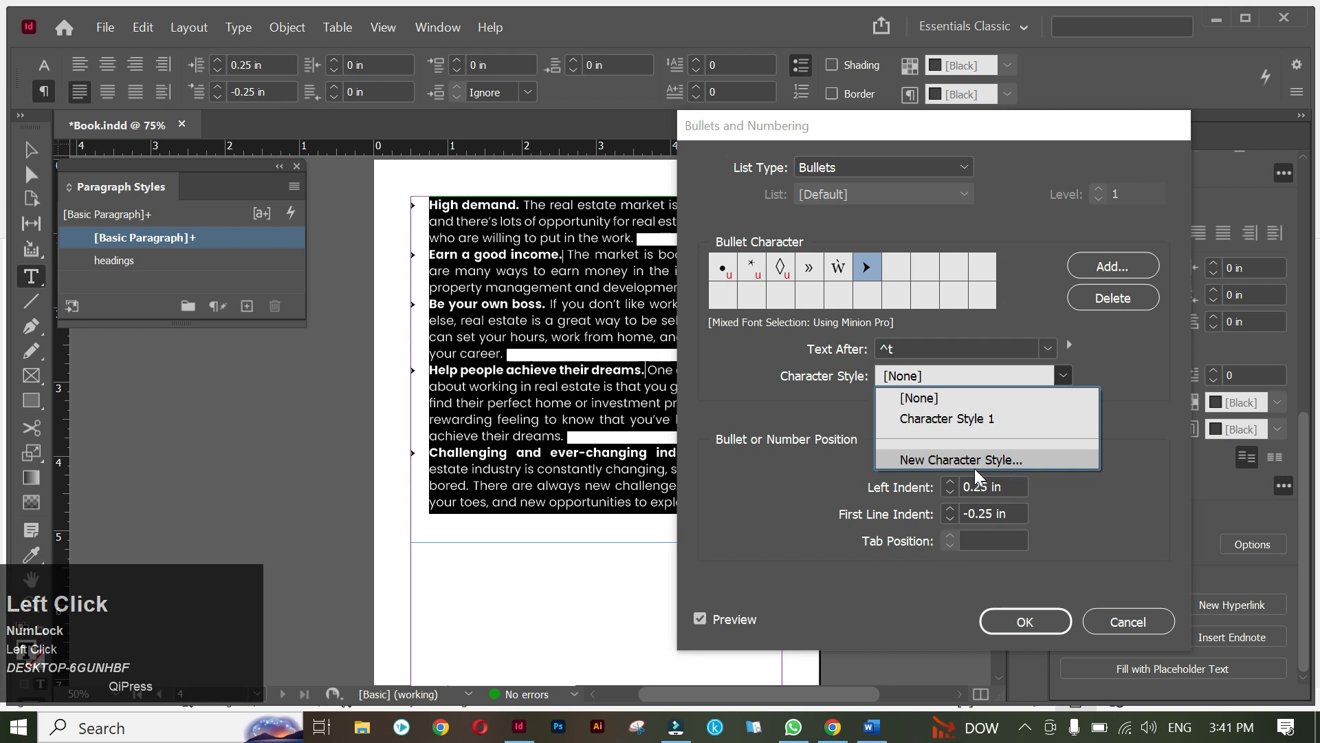
left_click(1008, 457)
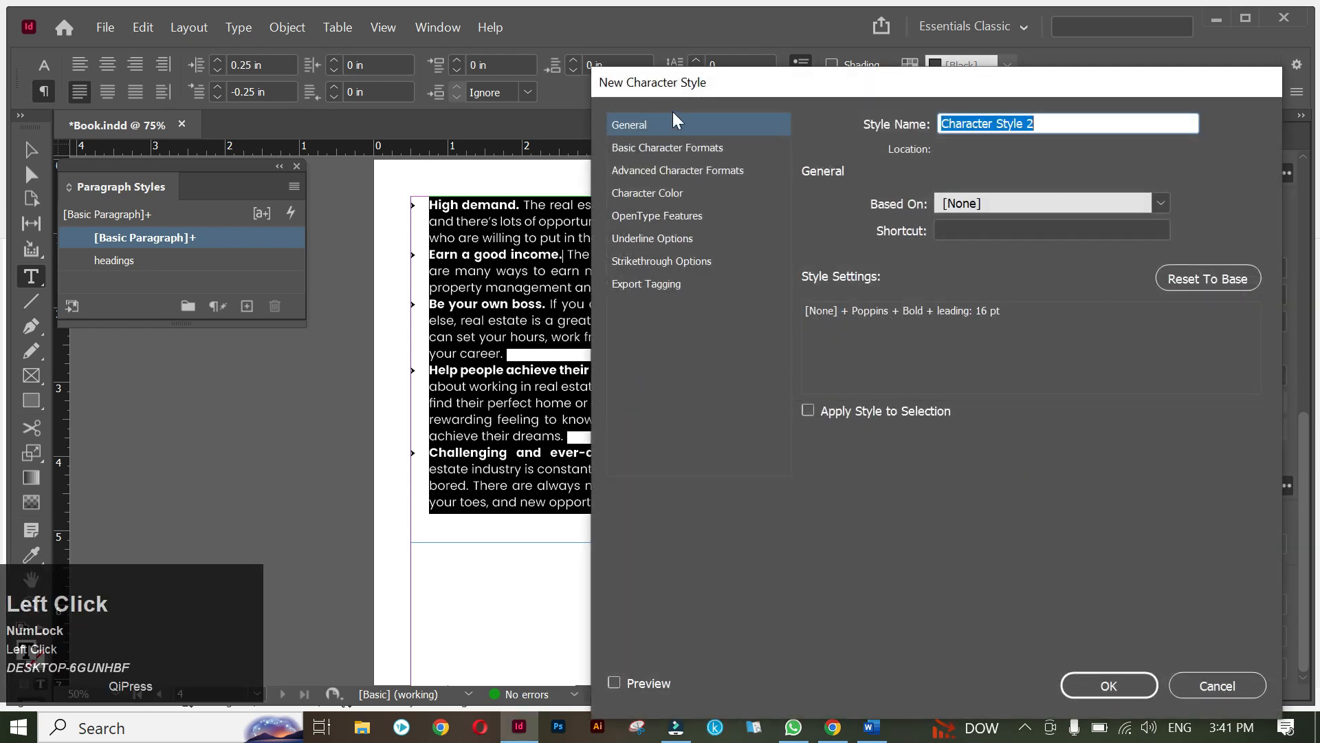
- Set the new style's character color to green C=75 M=5 Y=100 K=0 and apply the style to the list's bullets
left_click(659, 192)
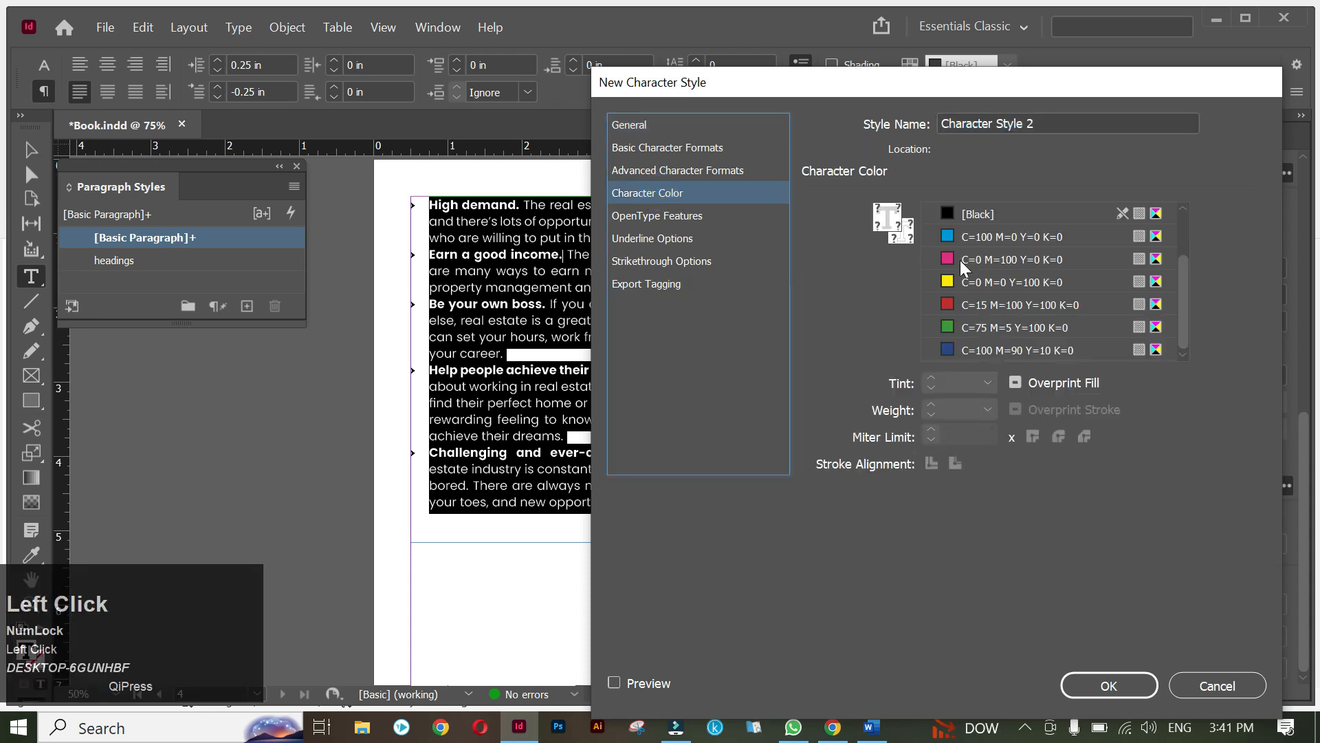
scroll(967, 362, "down", 1)
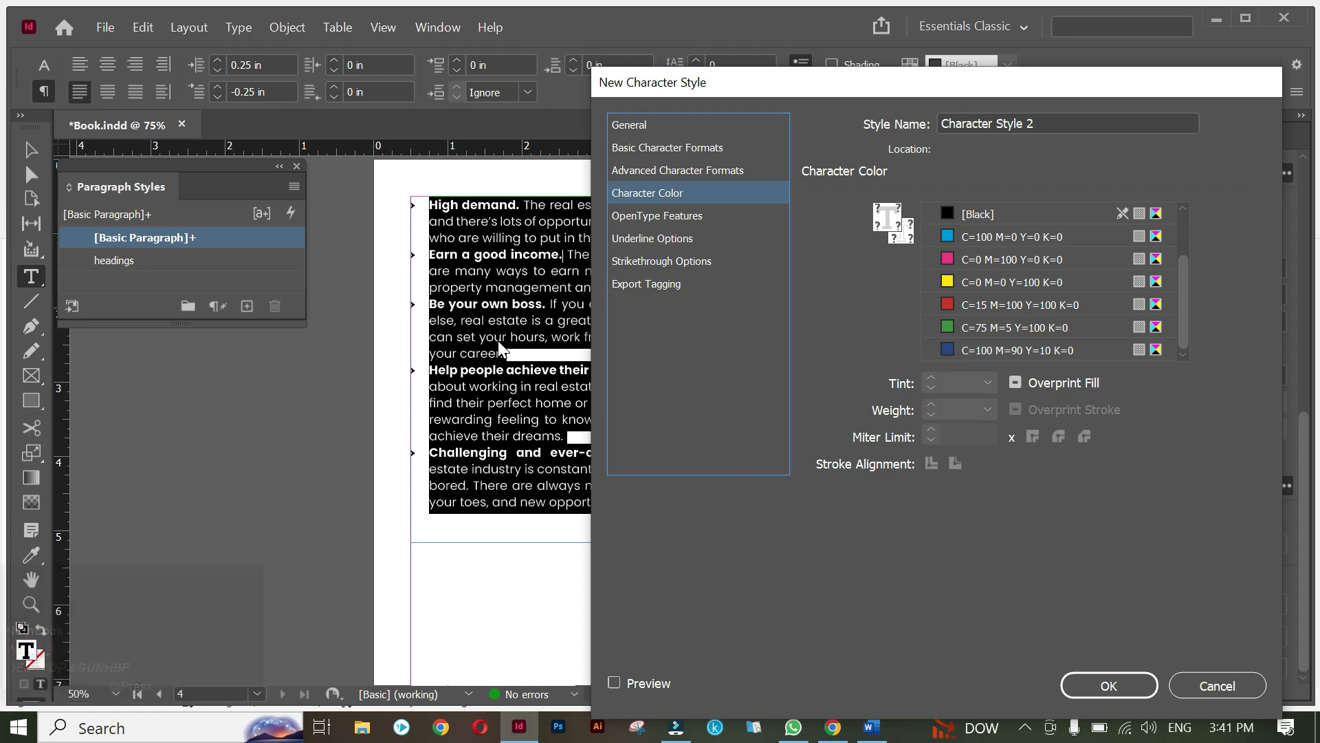
left_click(949, 351)
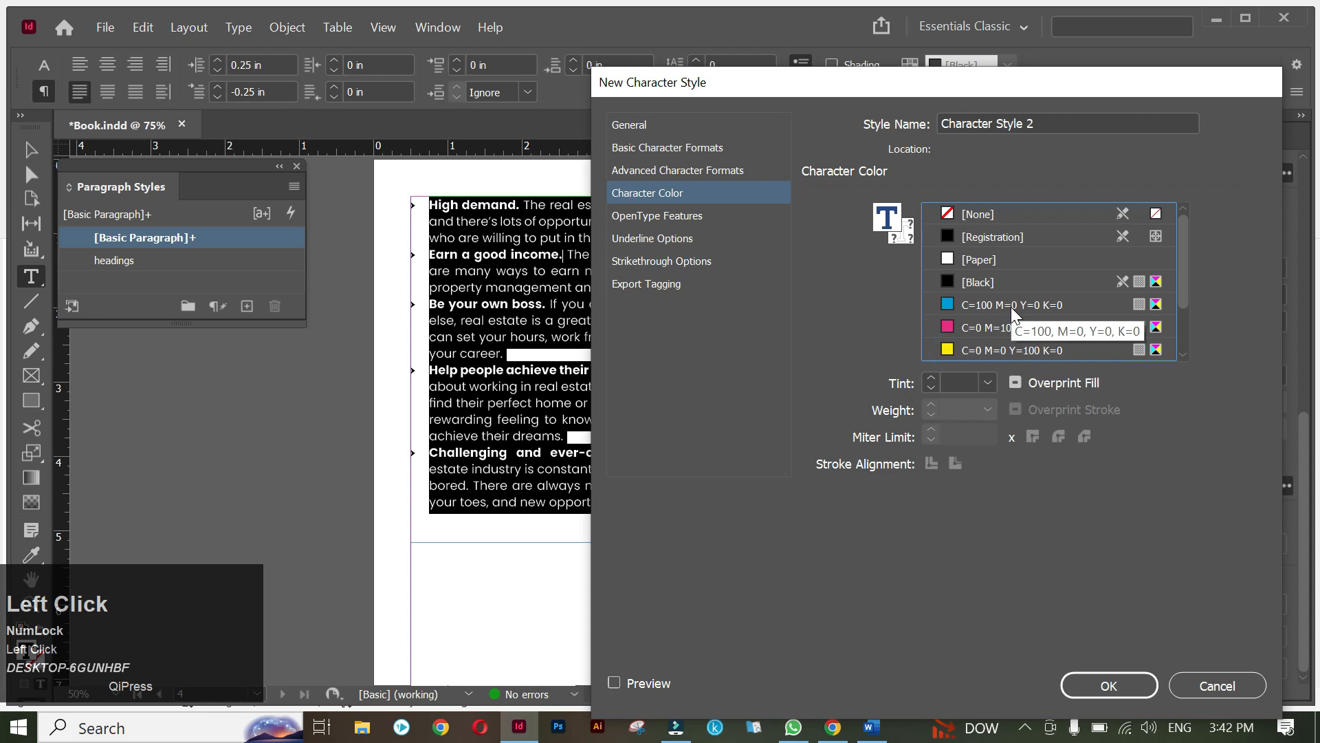
scroll(997, 310, "down", 2)
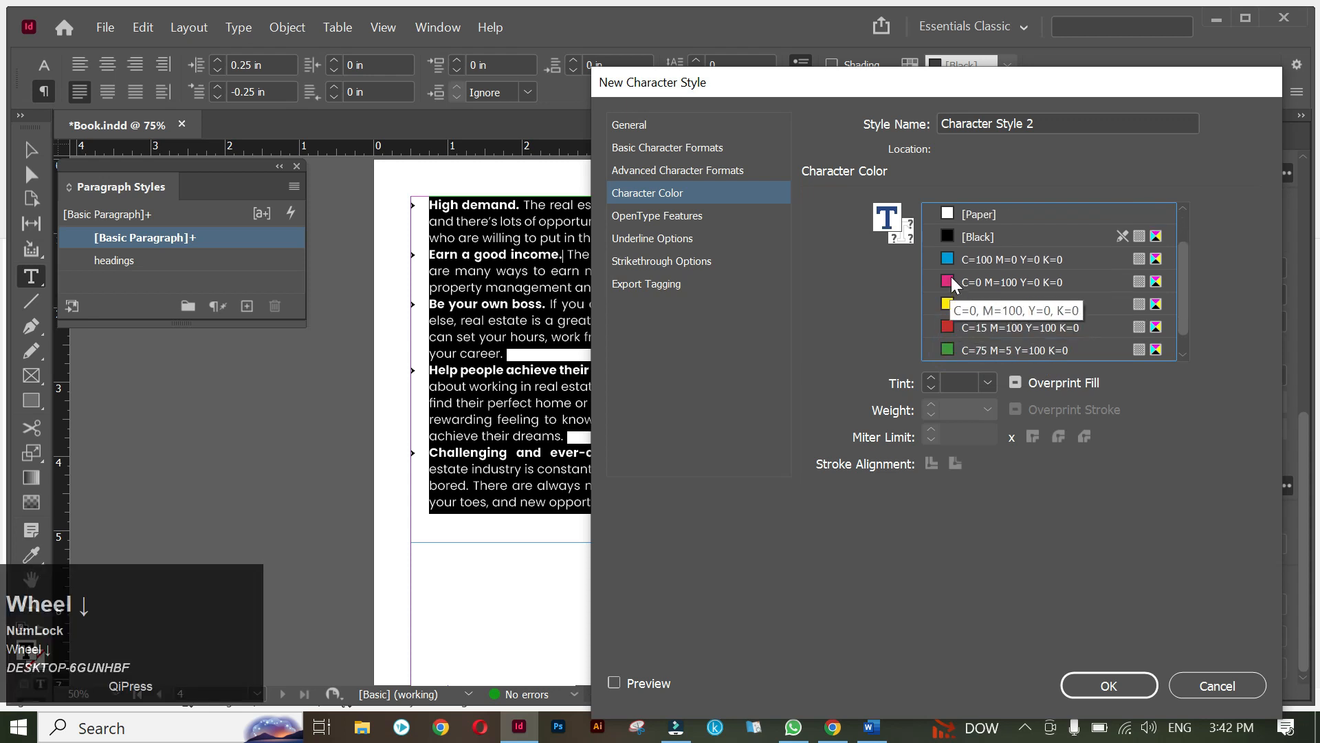
left_click(948, 328)
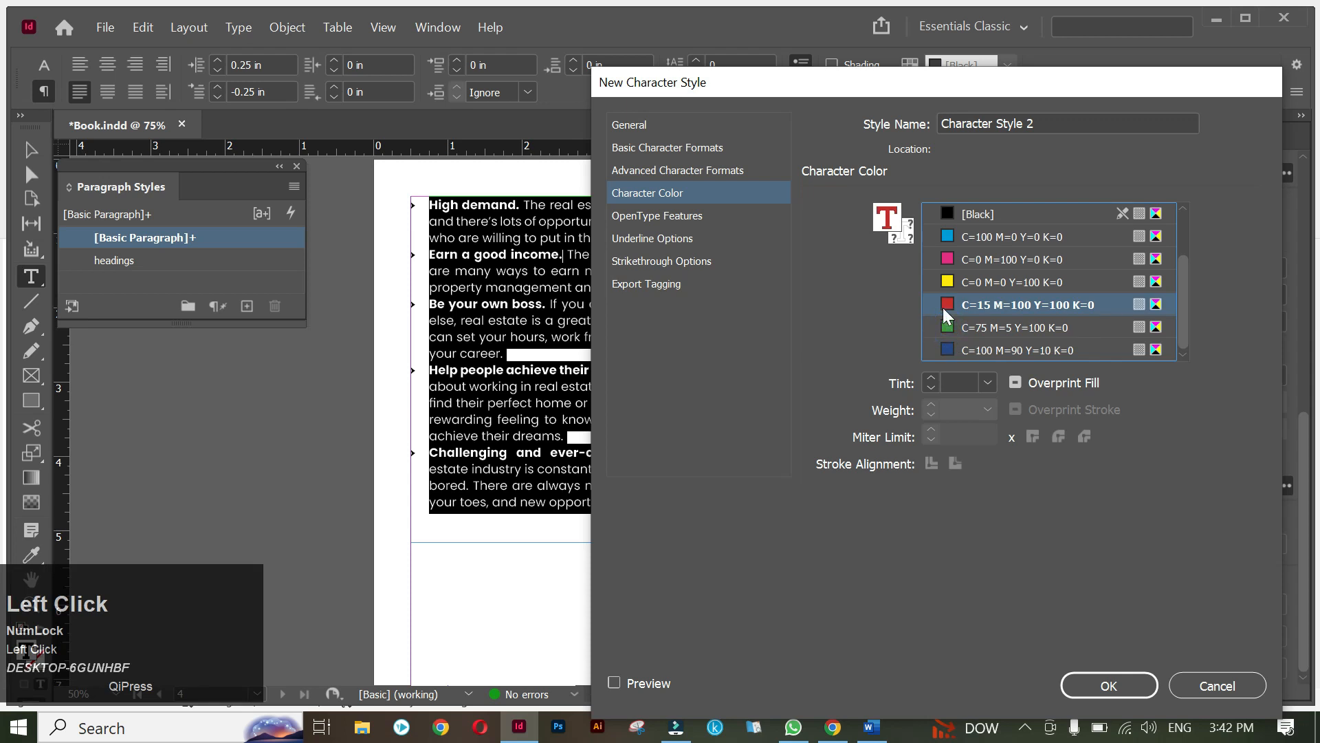
left_click(946, 325)
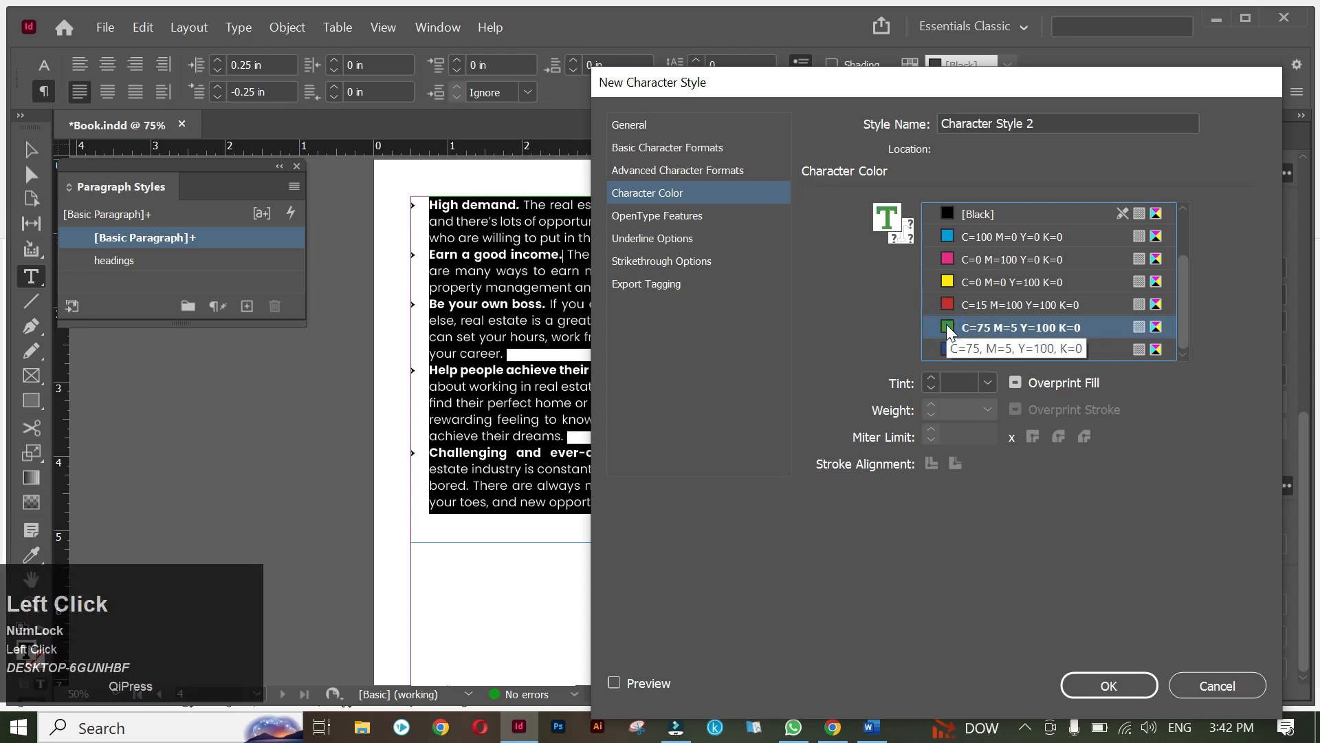
left_click(1108, 686)
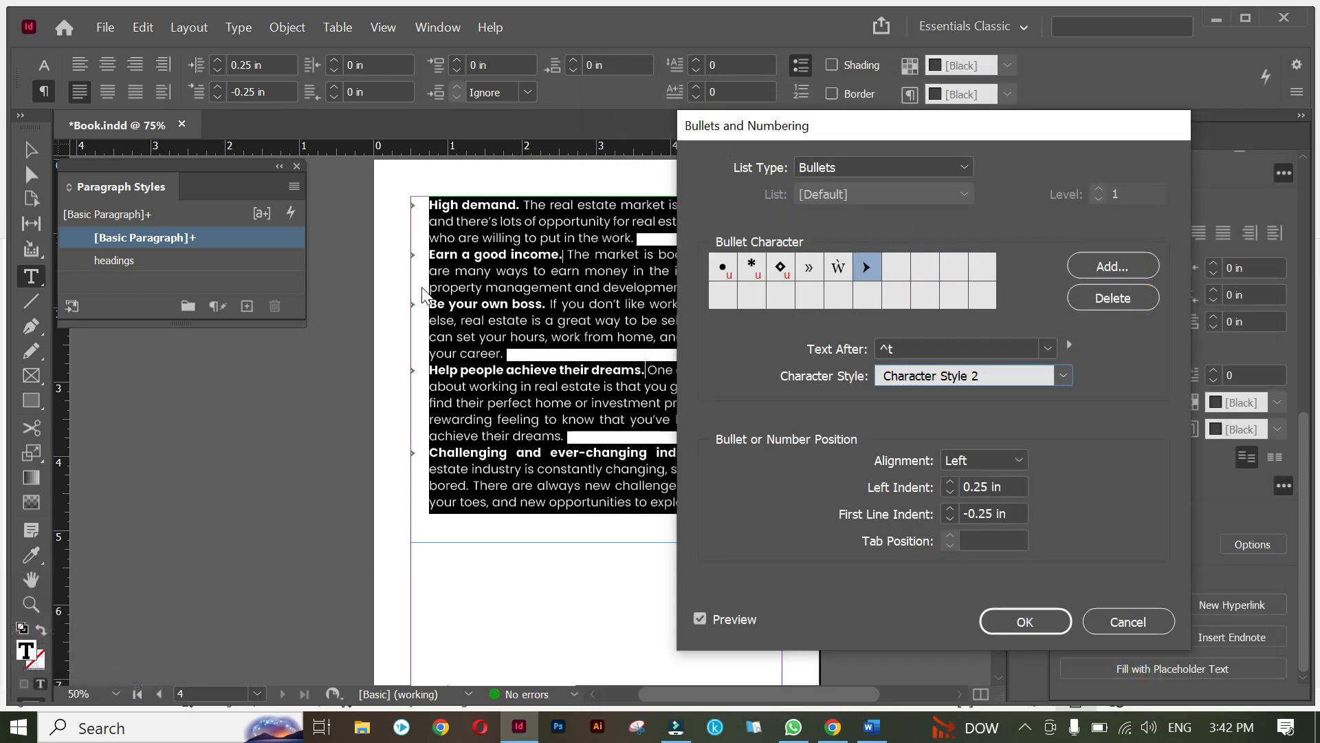
left_click(1020, 622)
left_click(517, 225)
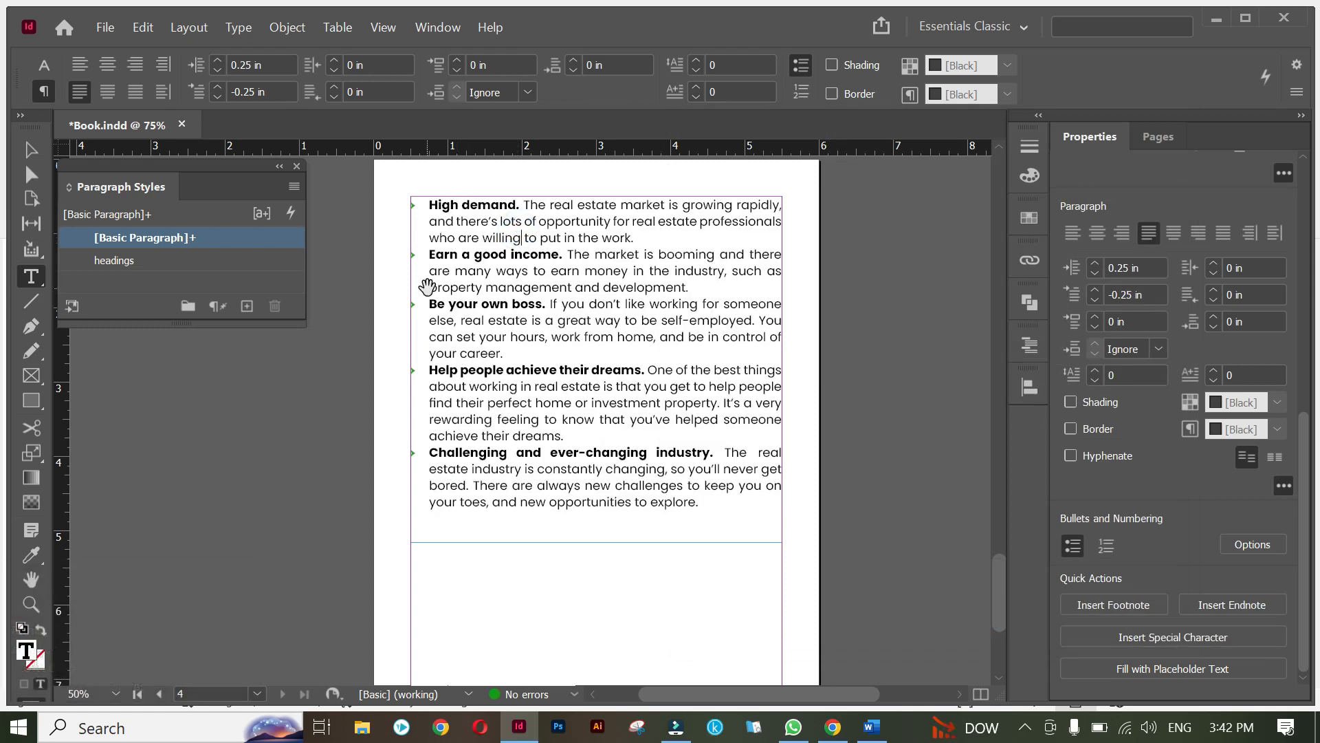
- Undo the green coloring of the list's bullets
scroll(428, 287, "up", 2, "alt")
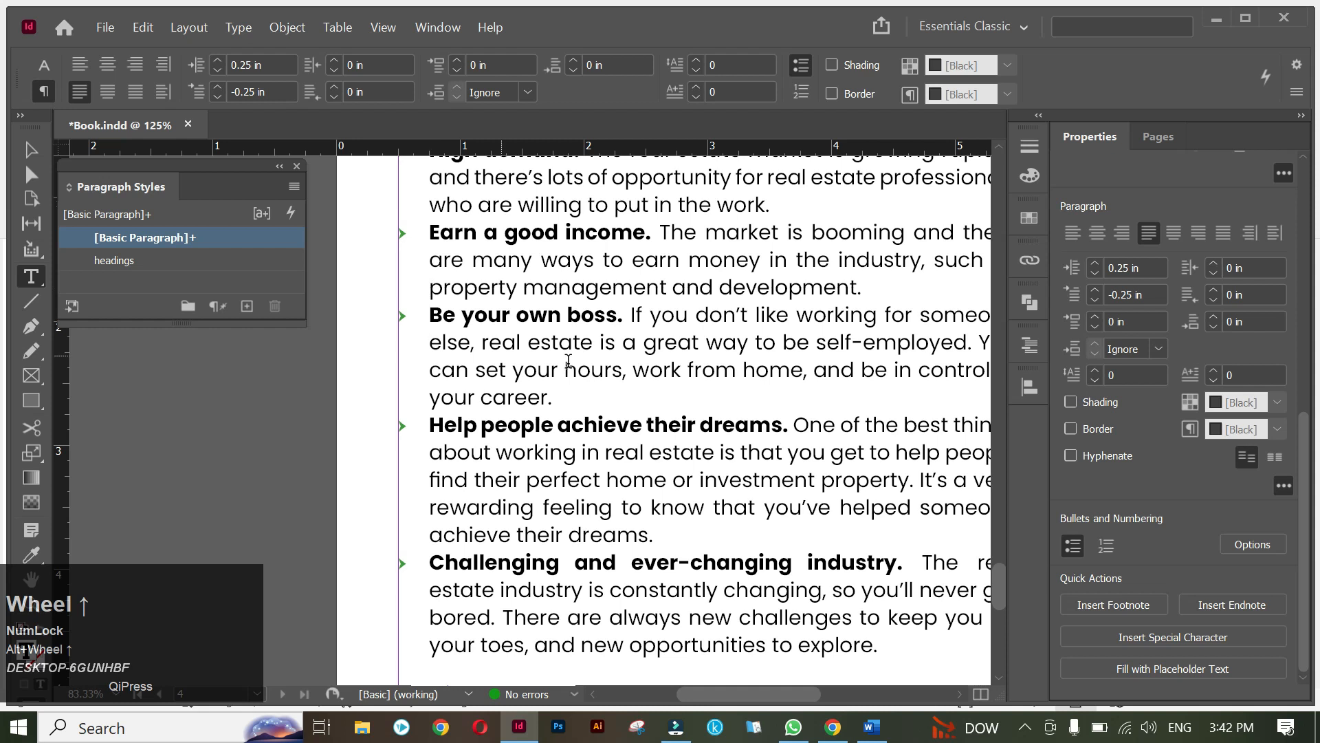
scroll(567, 359, "down", 1)
scroll(567, 359, "down", 1, "alt")
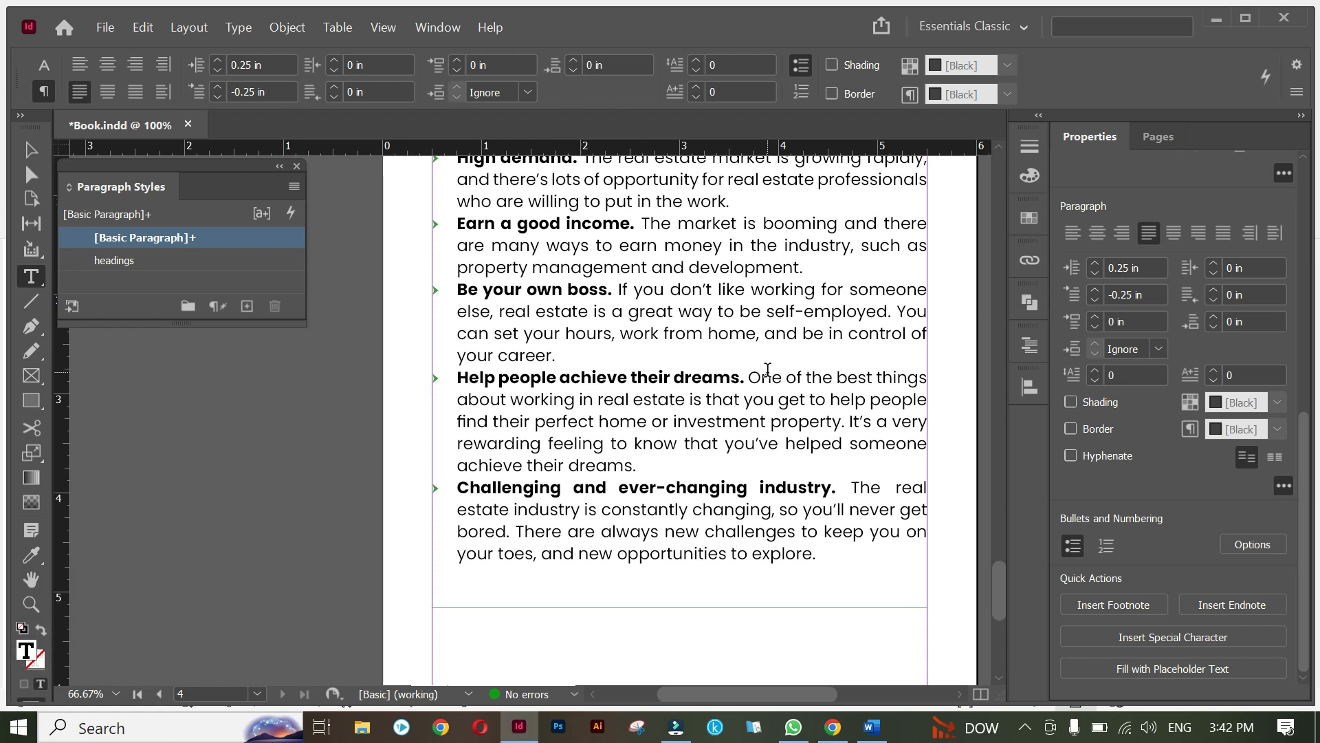
key("ctrl+a")
left_click(684, 326)
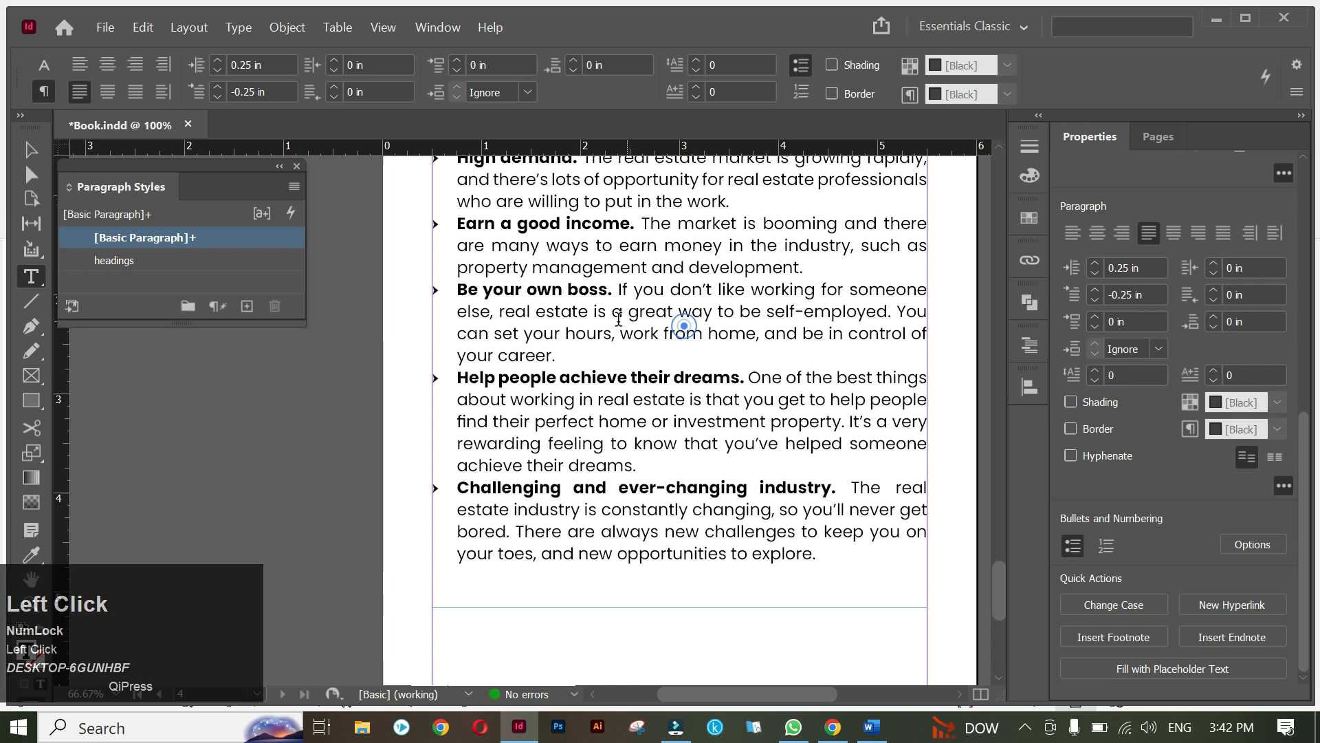
- Select all the list text on page 4 and convert its bullets to text
scroll(421, 304, "up", 4)
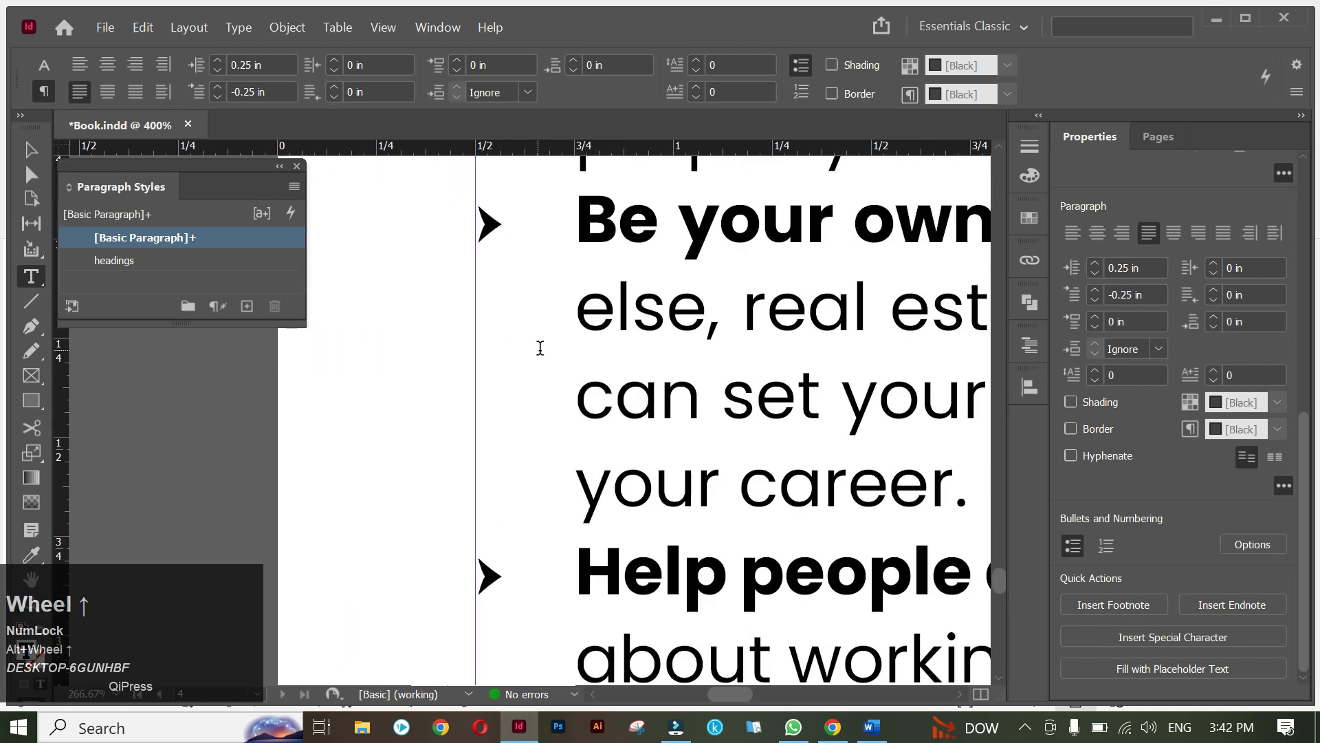
left_click(550, 517)
key("ctrl+a")
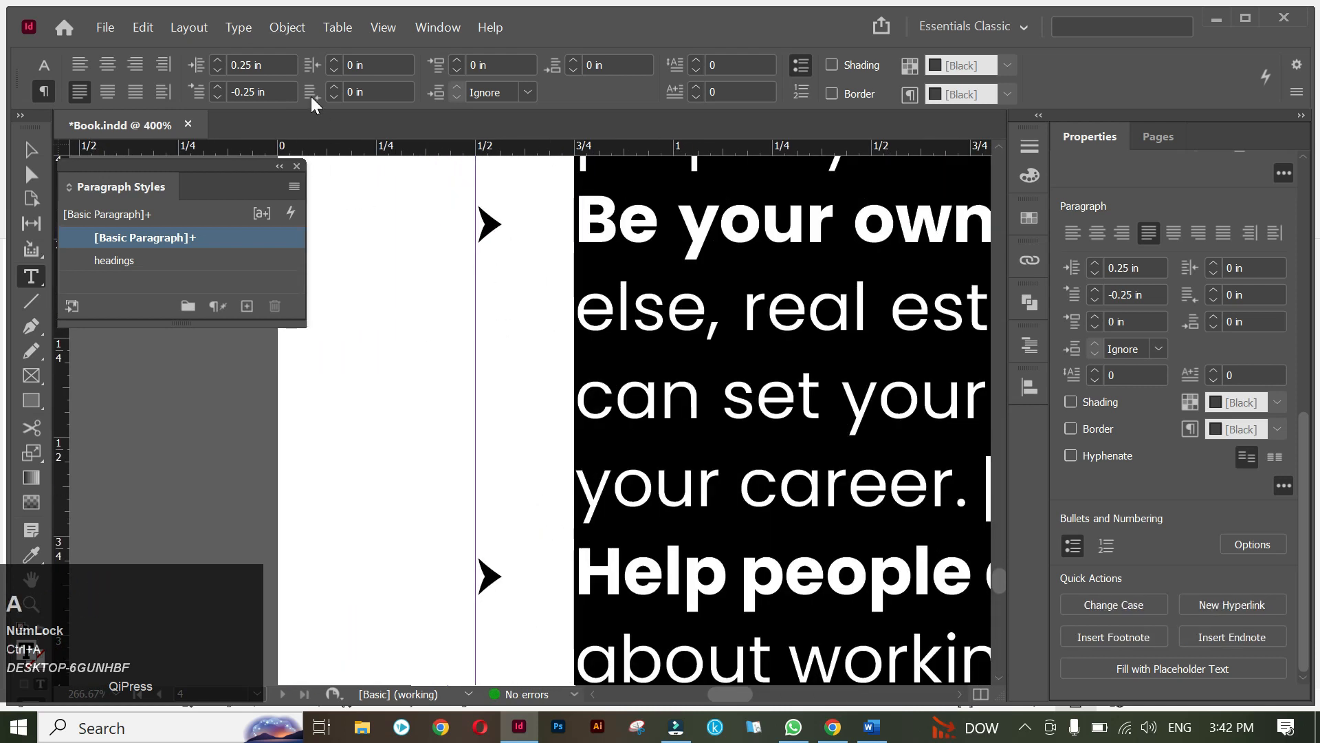
left_click(239, 28)
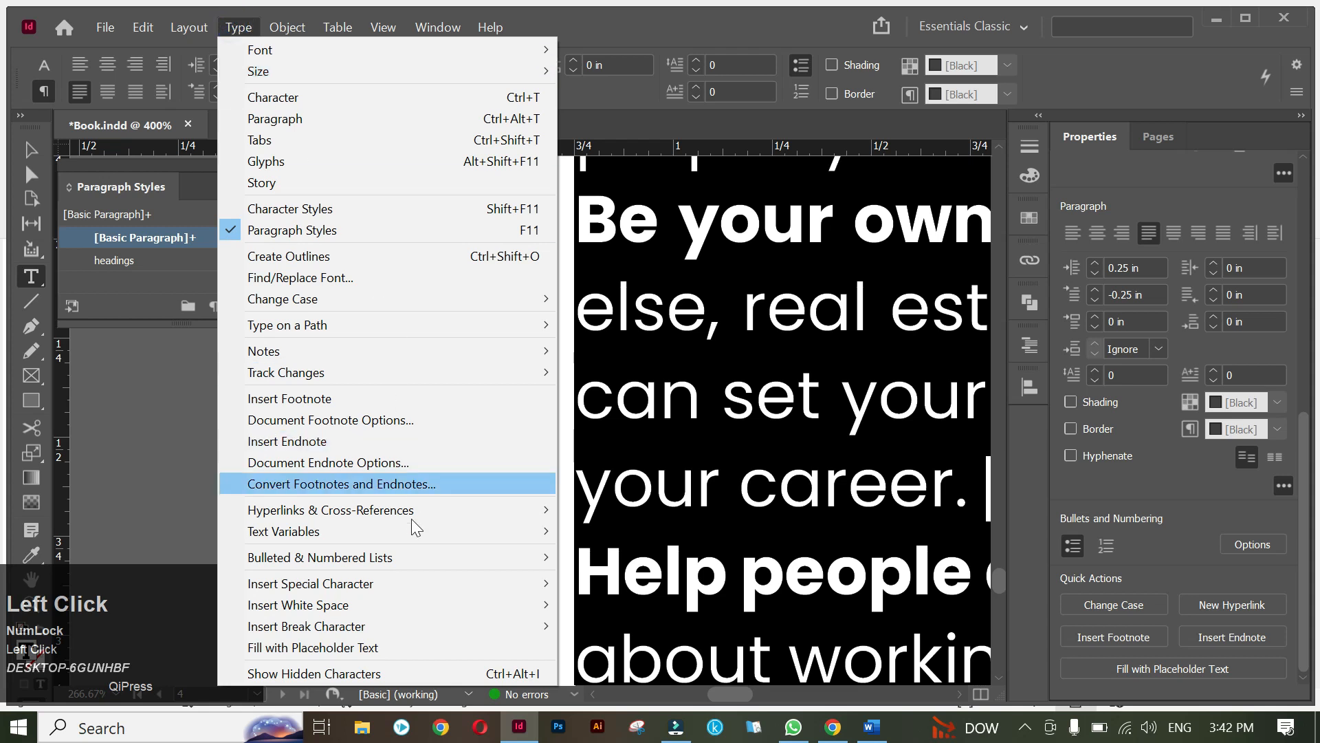
mouse_move(407, 557)
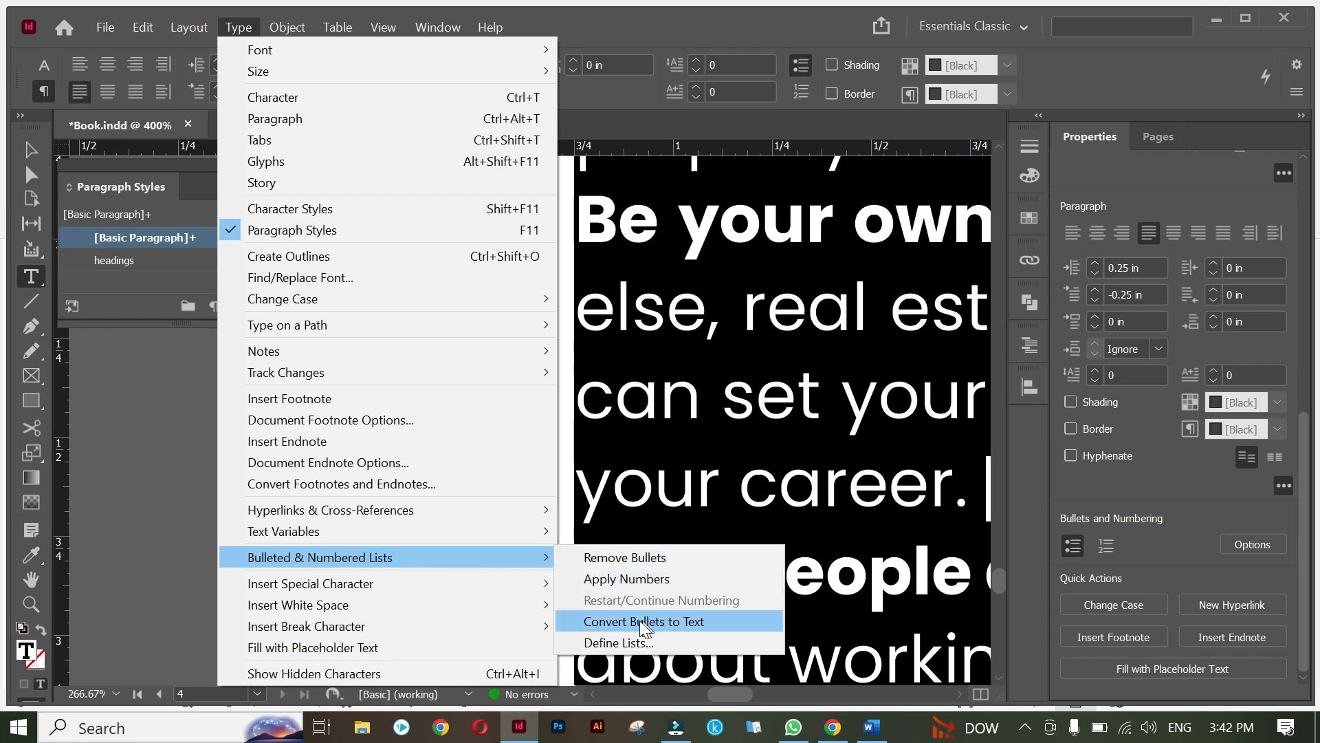
left_click(681, 621)
left_click(643, 414)
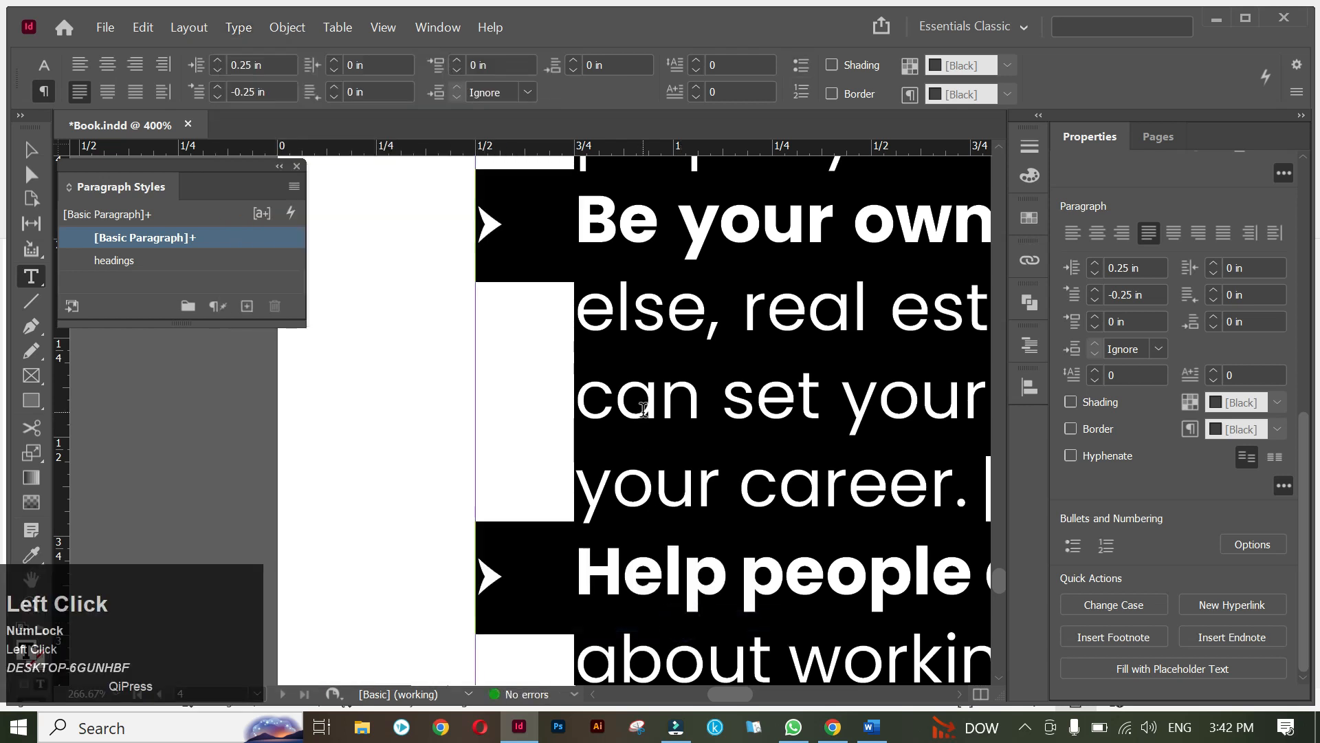
- Color the arrowhead in front of "Be your own boss." purple with fill #d200ff and deselect it
scroll(584, 531, "down", 1)
left_click_drag(521, 304, 494, 279)
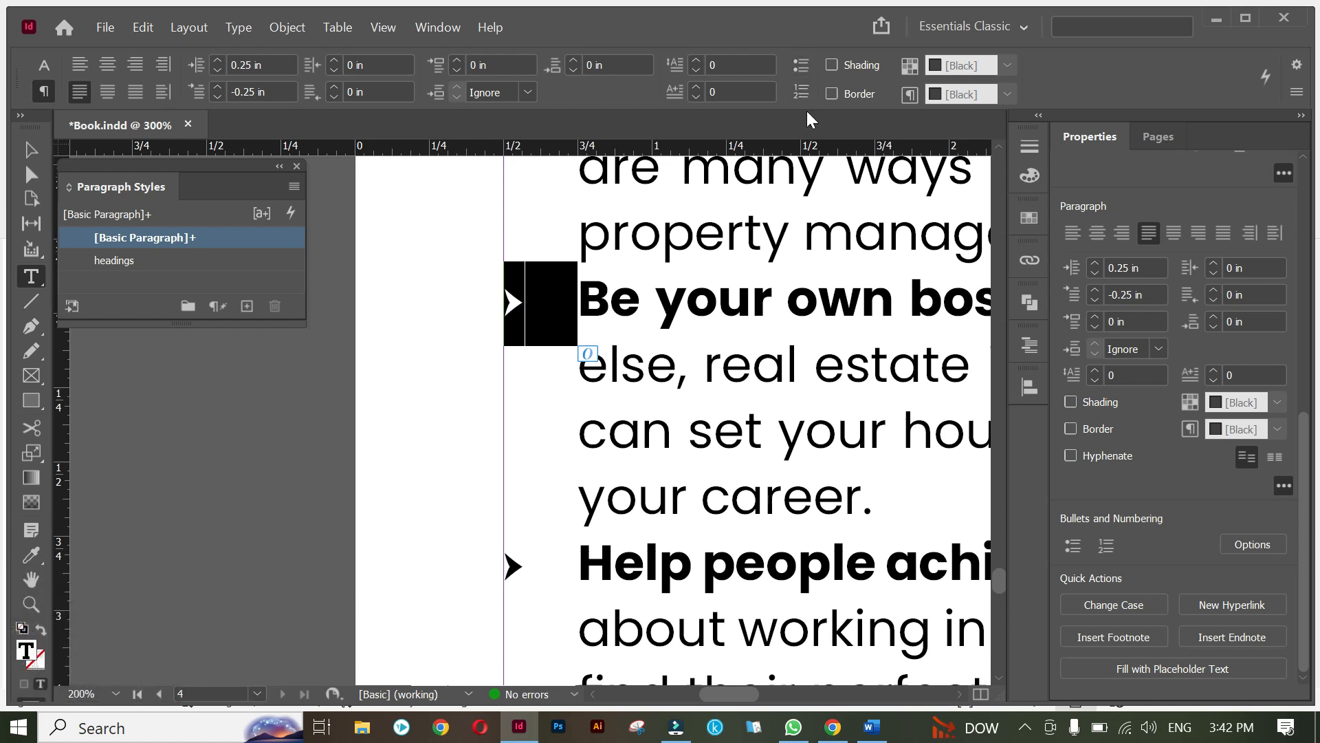
left_click(621, 310)
double_click(516, 302)
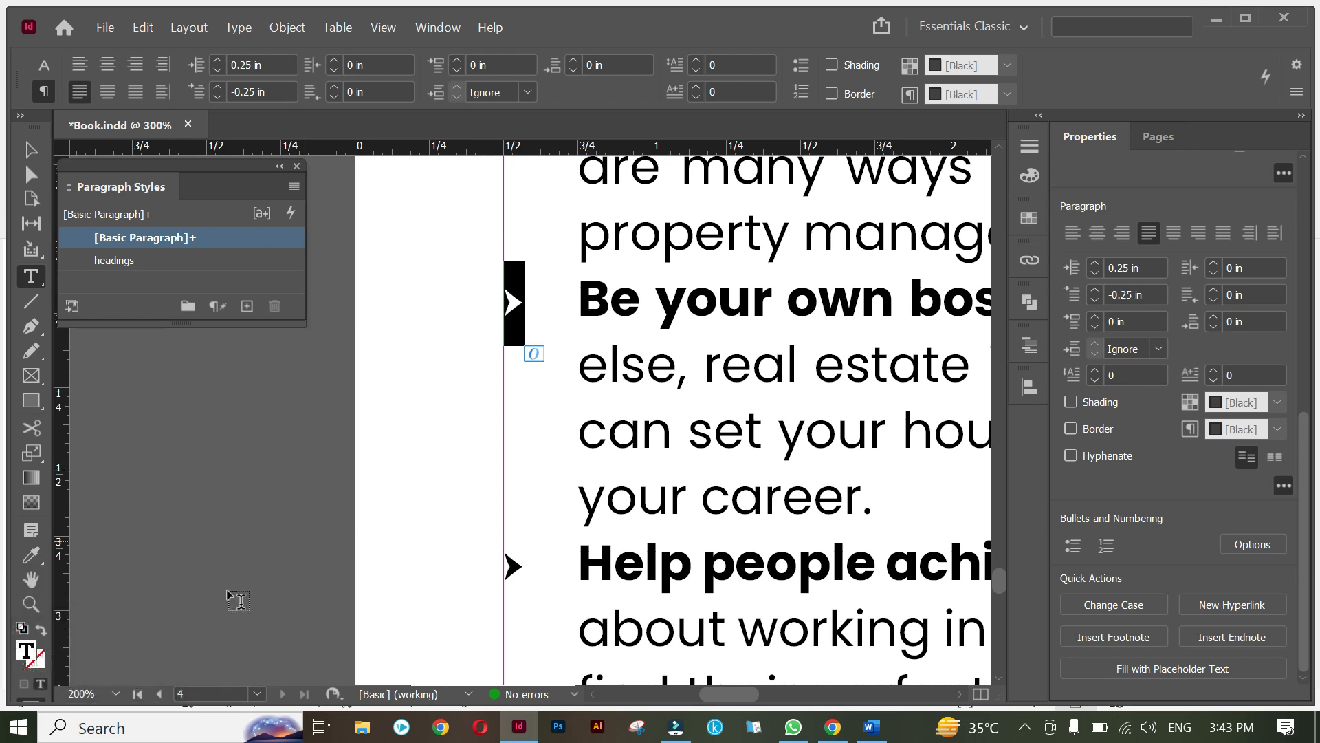
double_click(24, 646)
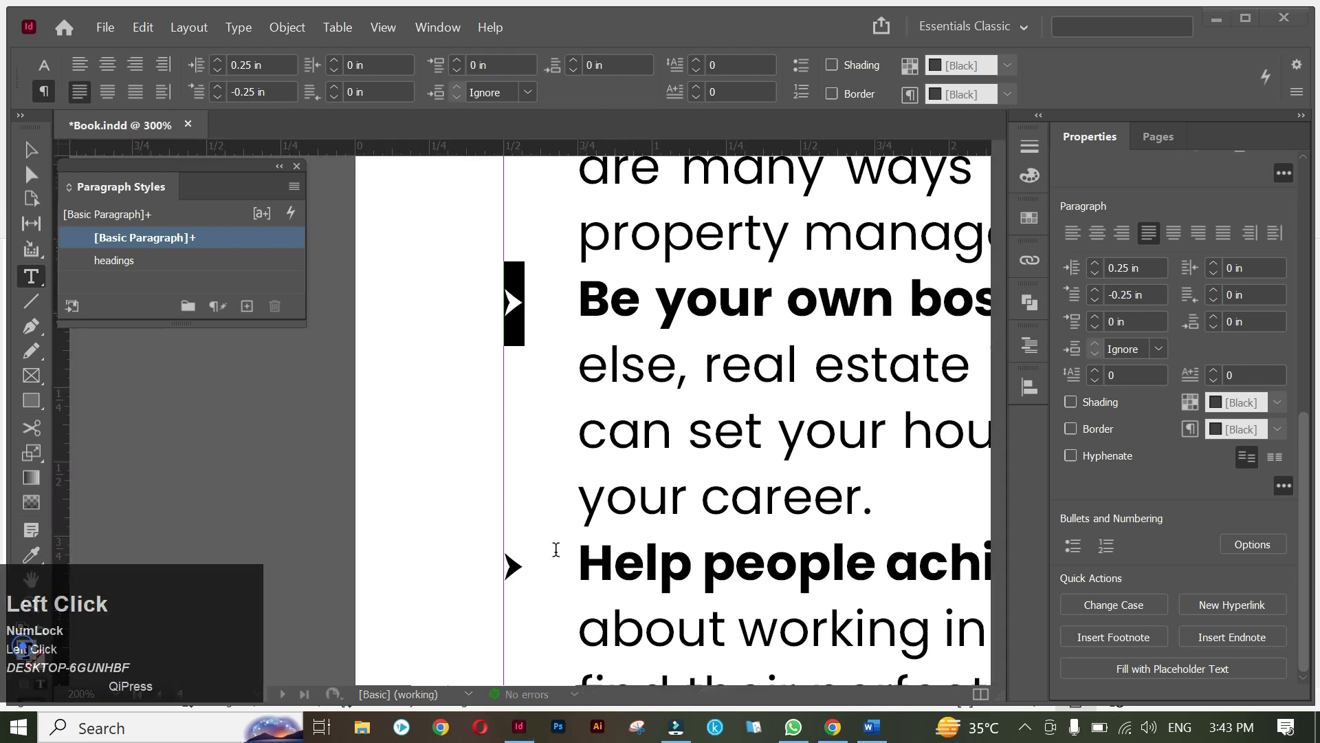
left_click_drag(127, 586, 125, 349)
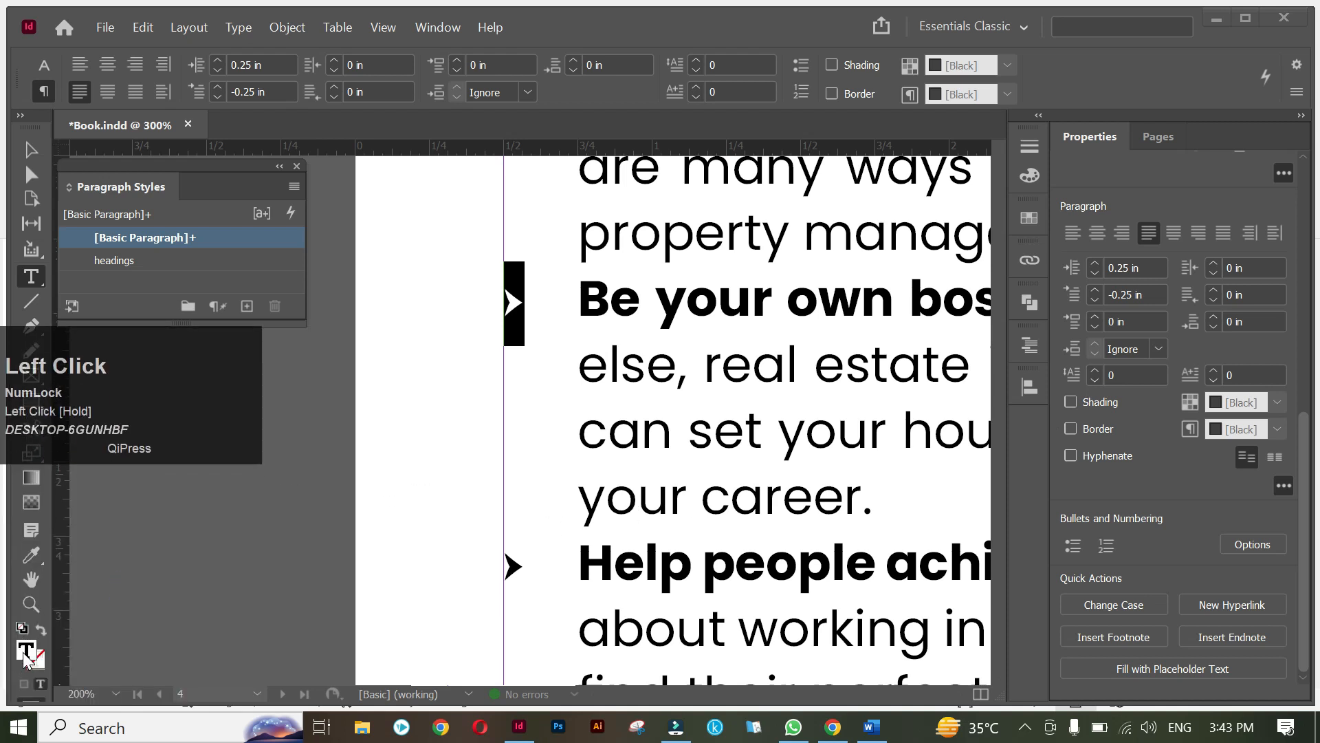
double_click(24, 654)
mouse_move(905, 357)
left_mouse_down()
mouse_move(887, 319)
mouse_move(988, 451)
mouse_move(1081, 530)
left_mouse_up()
left_click(1117, 313)
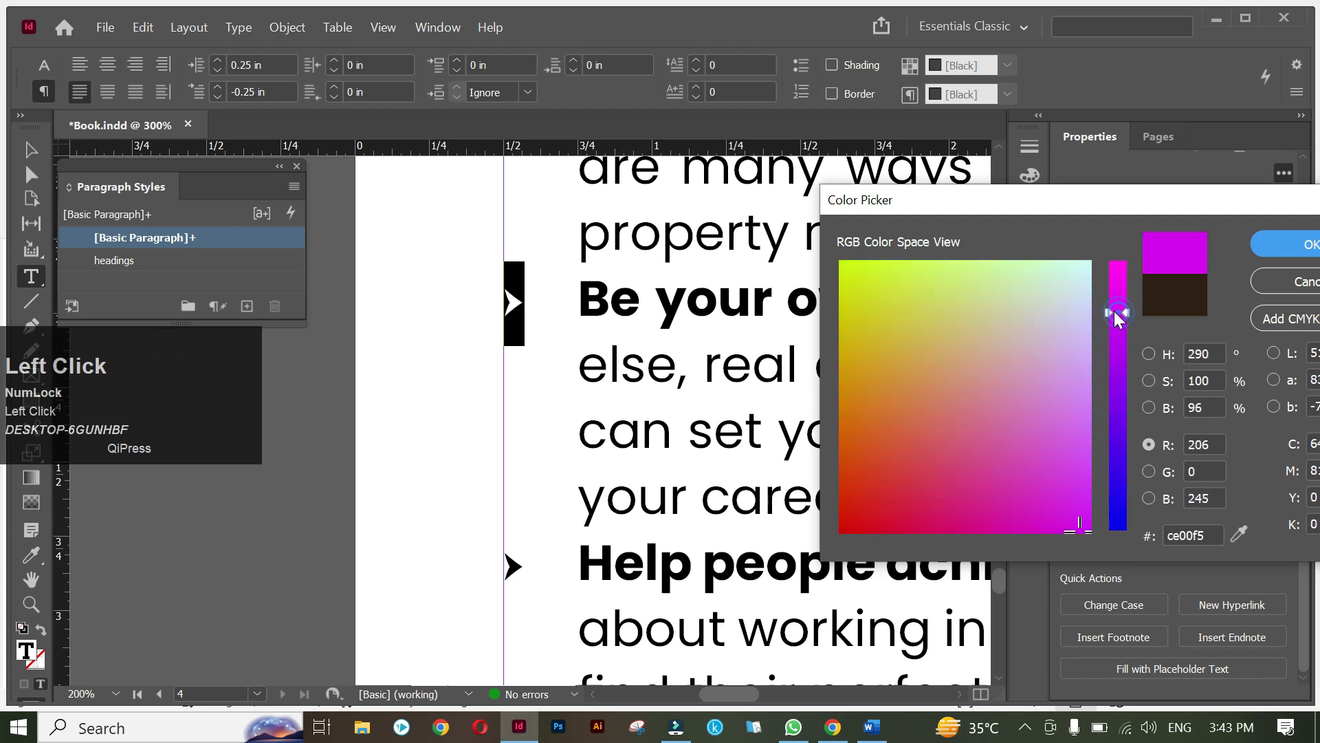
left_click(1147, 353)
left_click_drag(1089, 272, 1091, 259)
left_click(1292, 246)
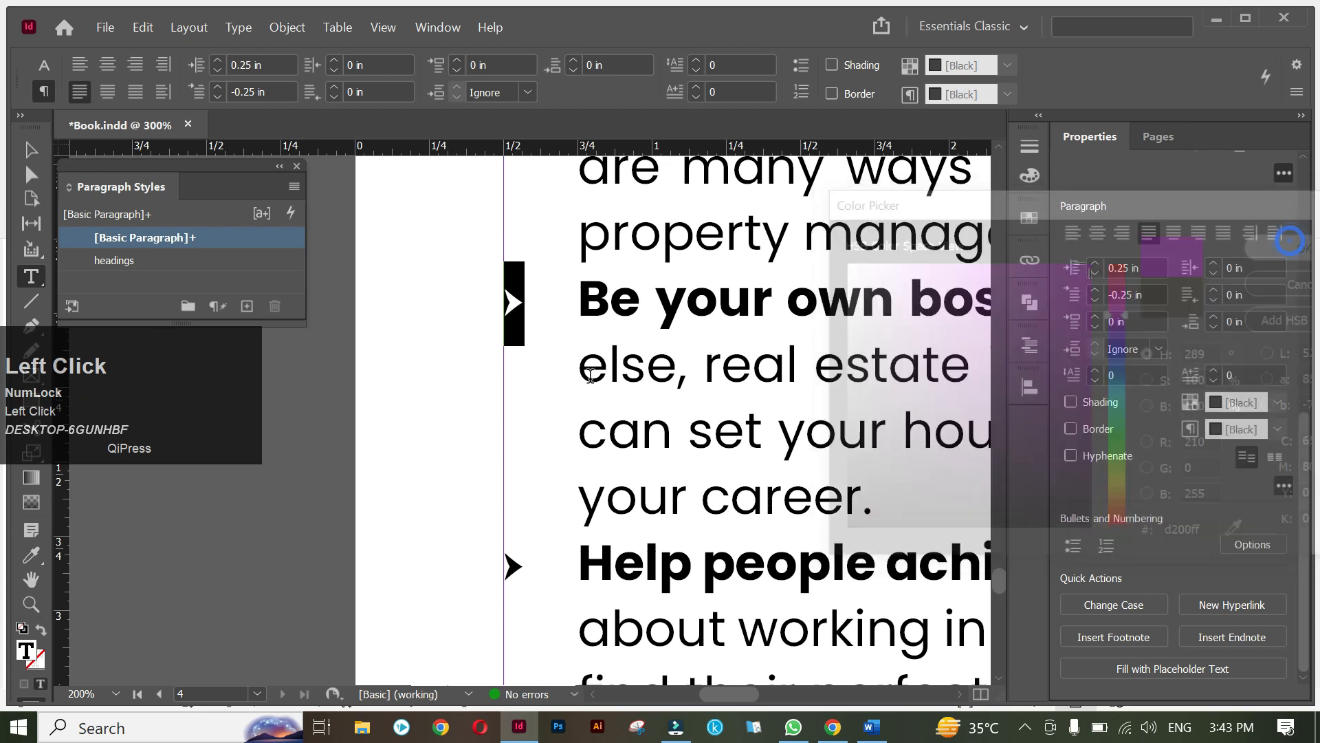
key("Escape")
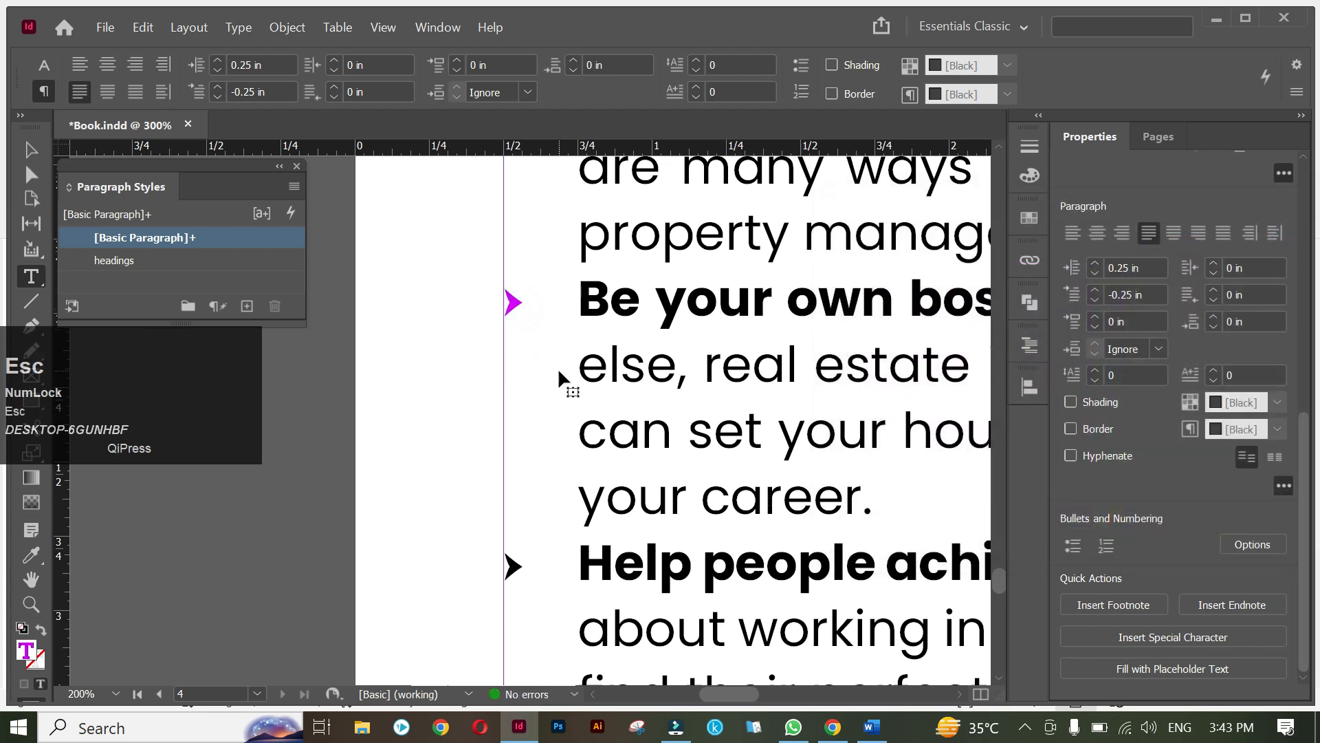
- Examine the whole list on page 4 with the individually colored arrowhead in front of "Be your own boss."
scroll(559, 368, "down", 2, "alt")
scroll(559, 377, "down", 1, "alt")
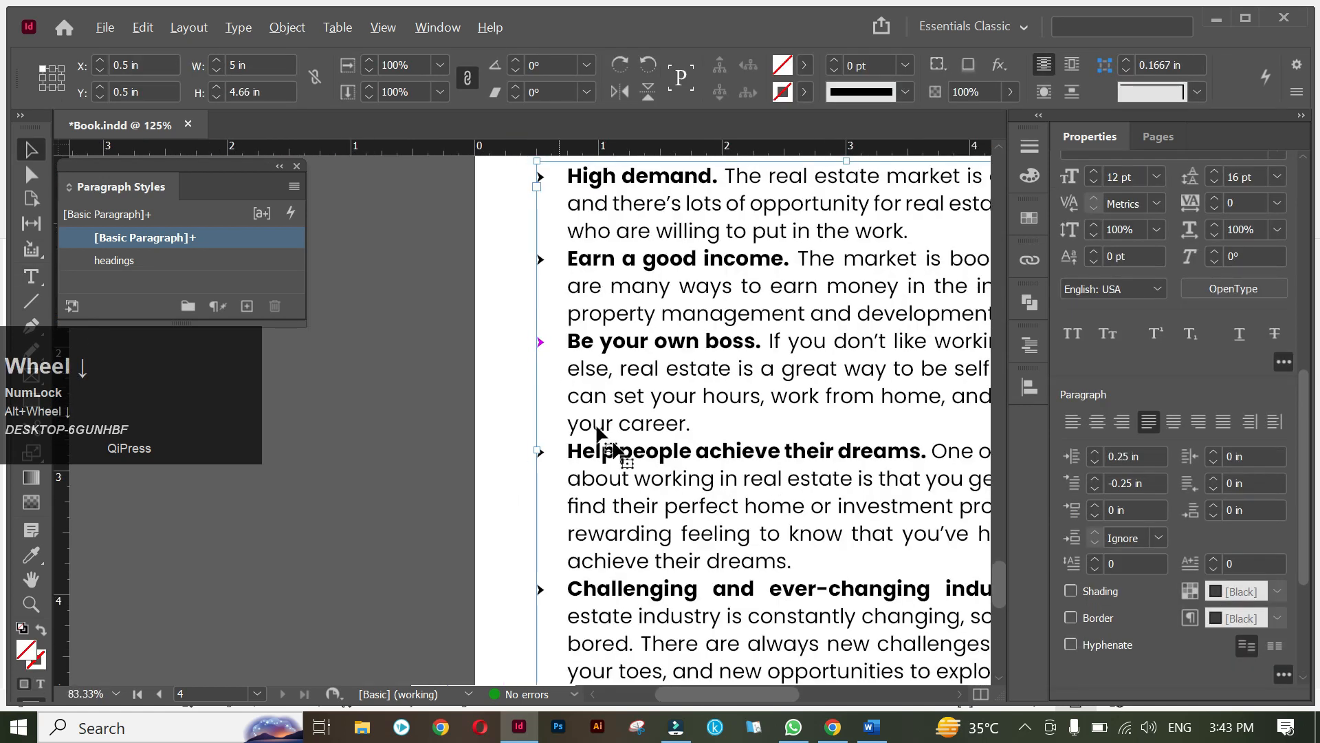
scroll(643, 468, "down", 1, "alt")
left_click(711, 468)
left_click_drag(605, 455, 589, 462)
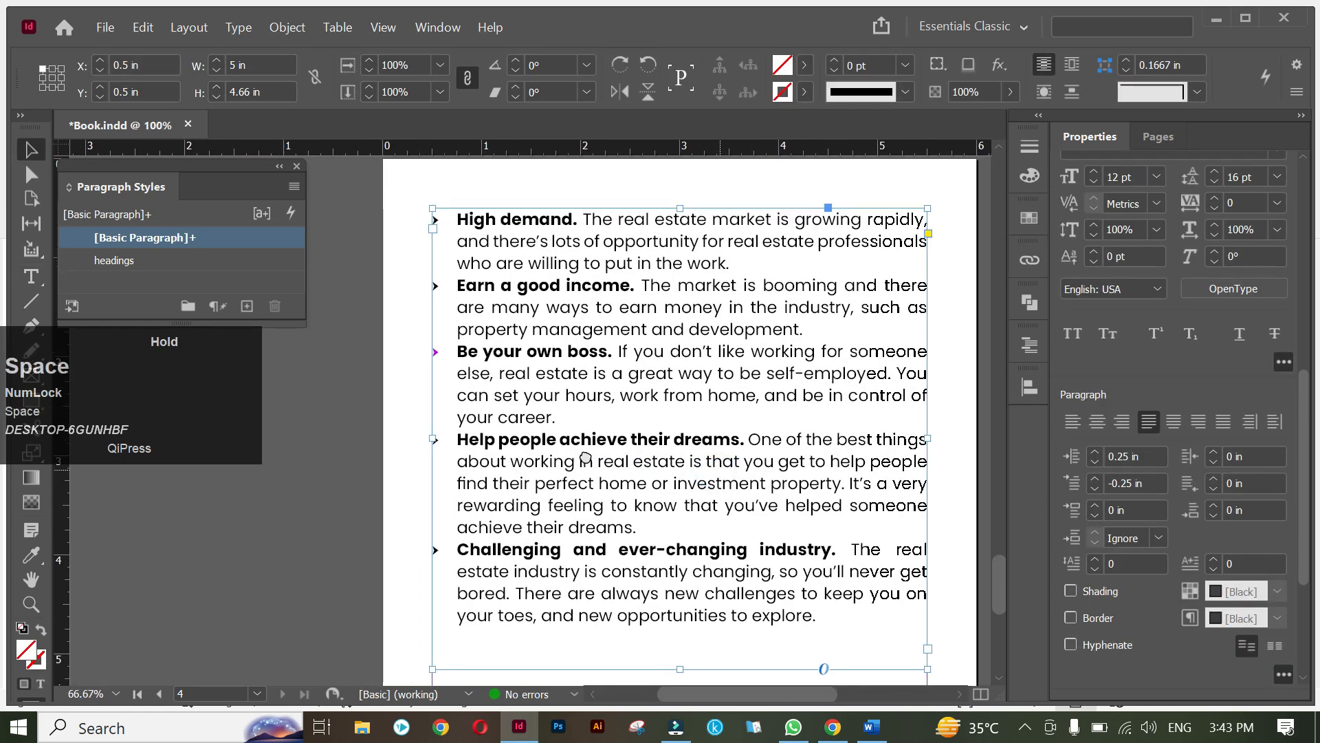
left_click(574, 172)
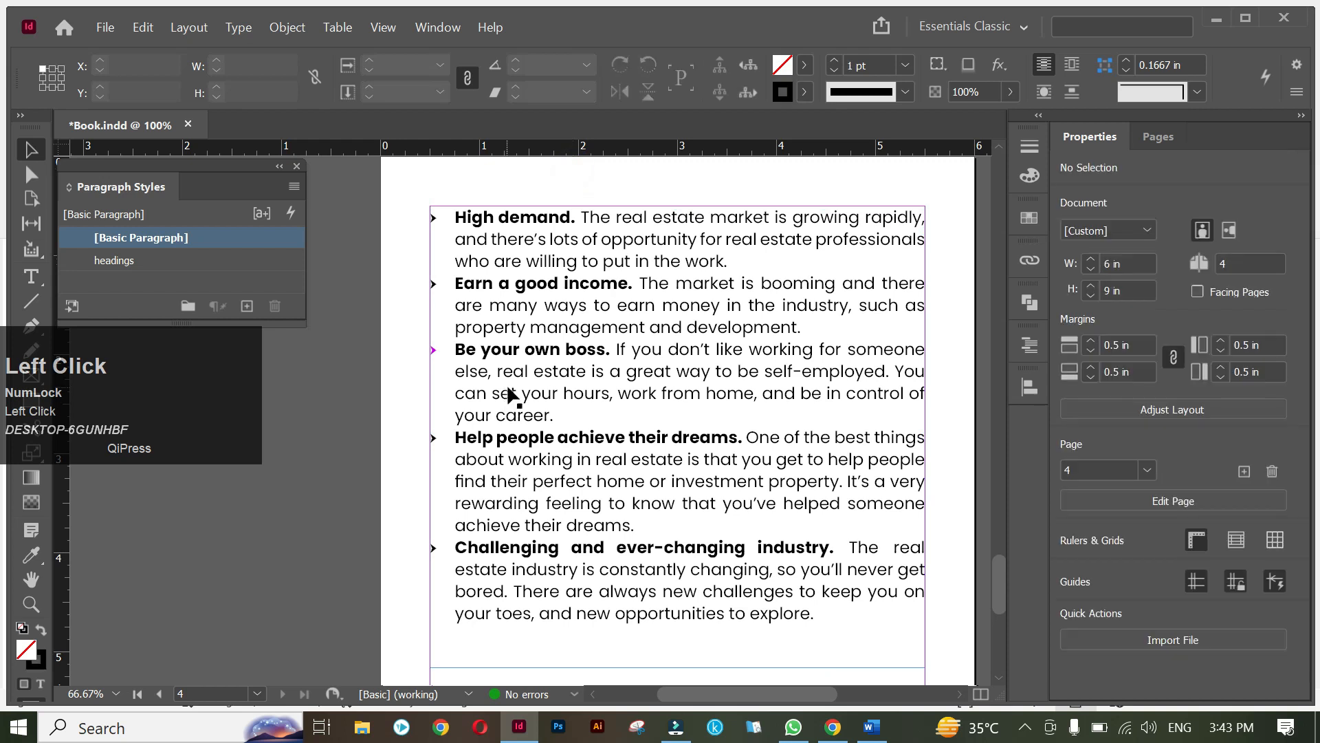
left_click_drag(588, 458, 551, 453)
left_click(546, 180)
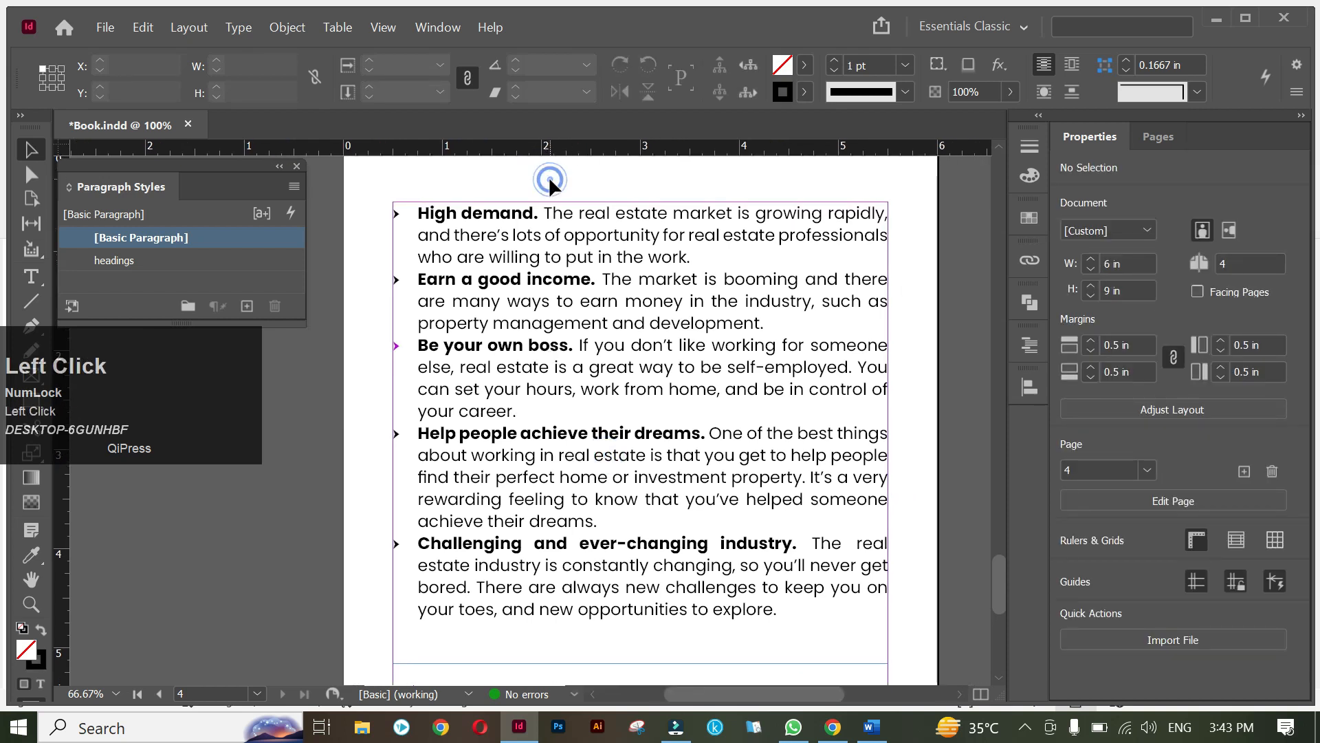
- Check the Bullets and Numbering options for the text of the last two list items and close them without changes
double_click(622, 480)
left_click_drag(827, 612, 472, 433)
left_click_drag(1306, 412, 1301, 649)
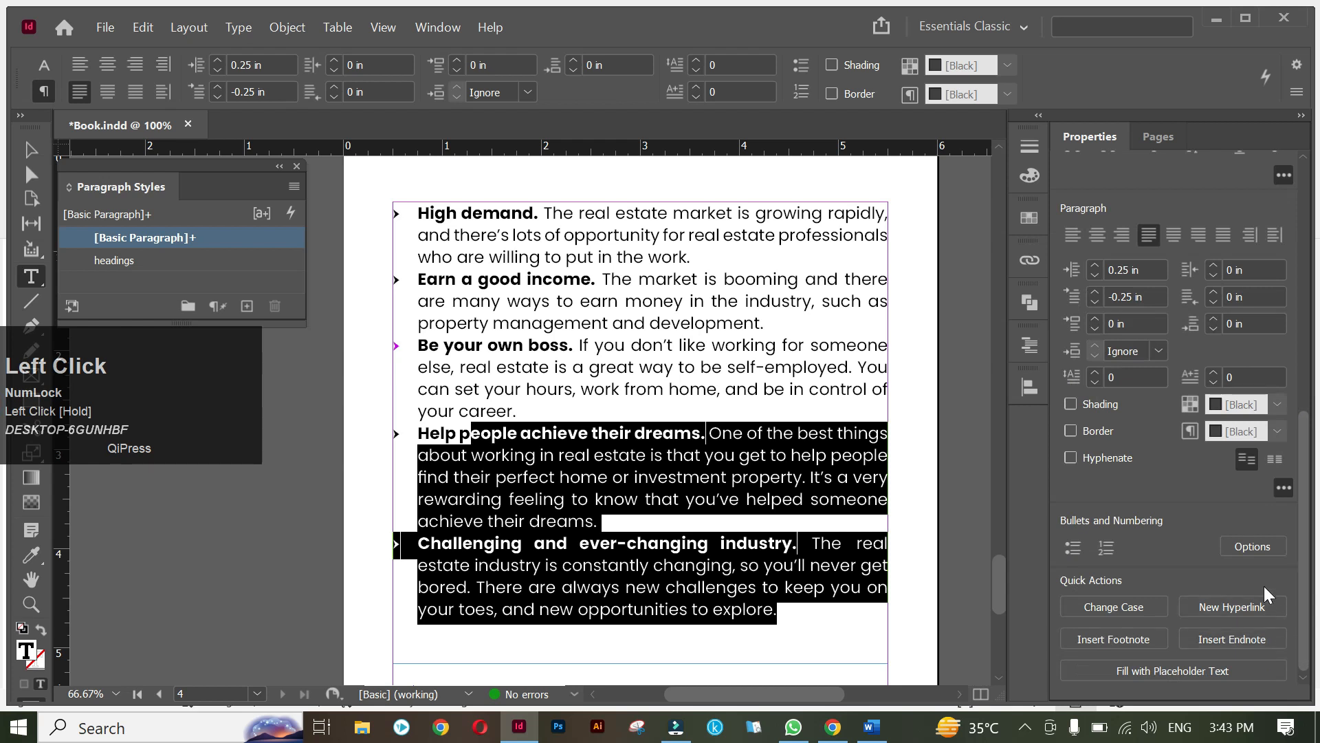
left_click(1255, 547)
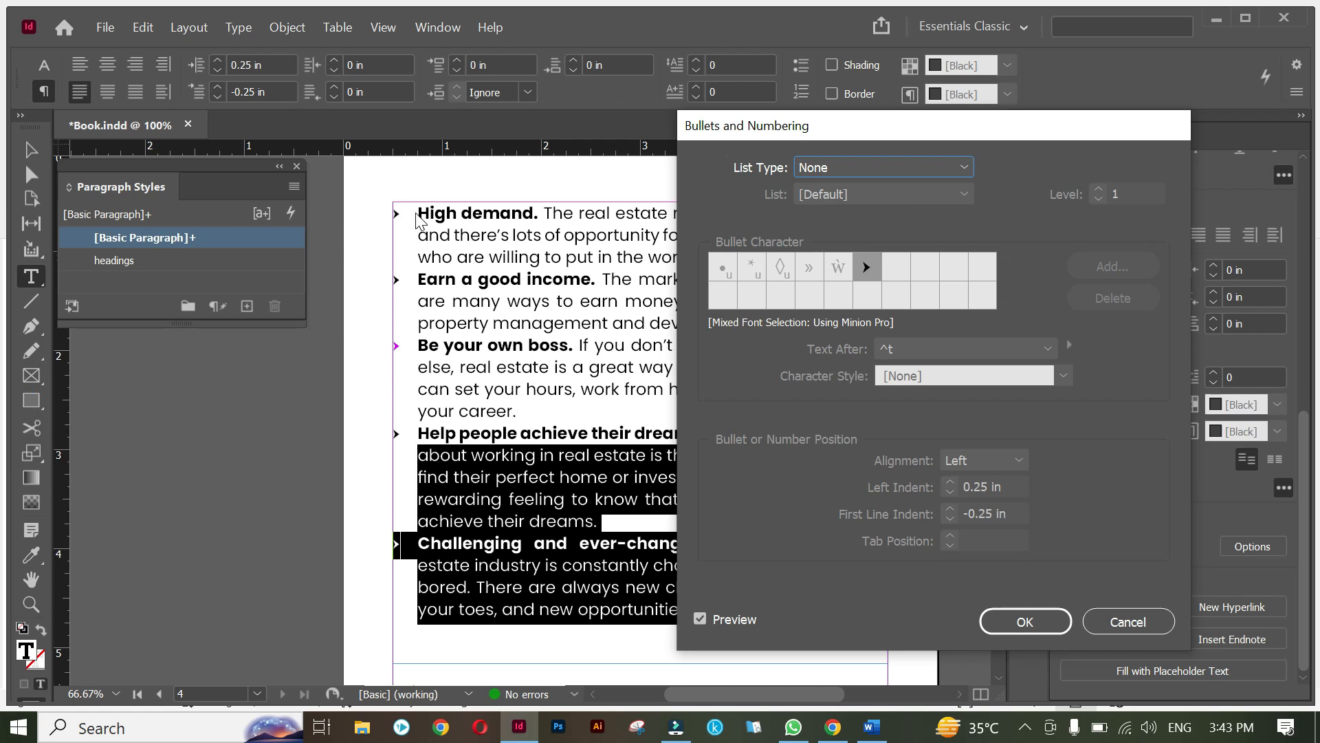
left_click(1135, 618)
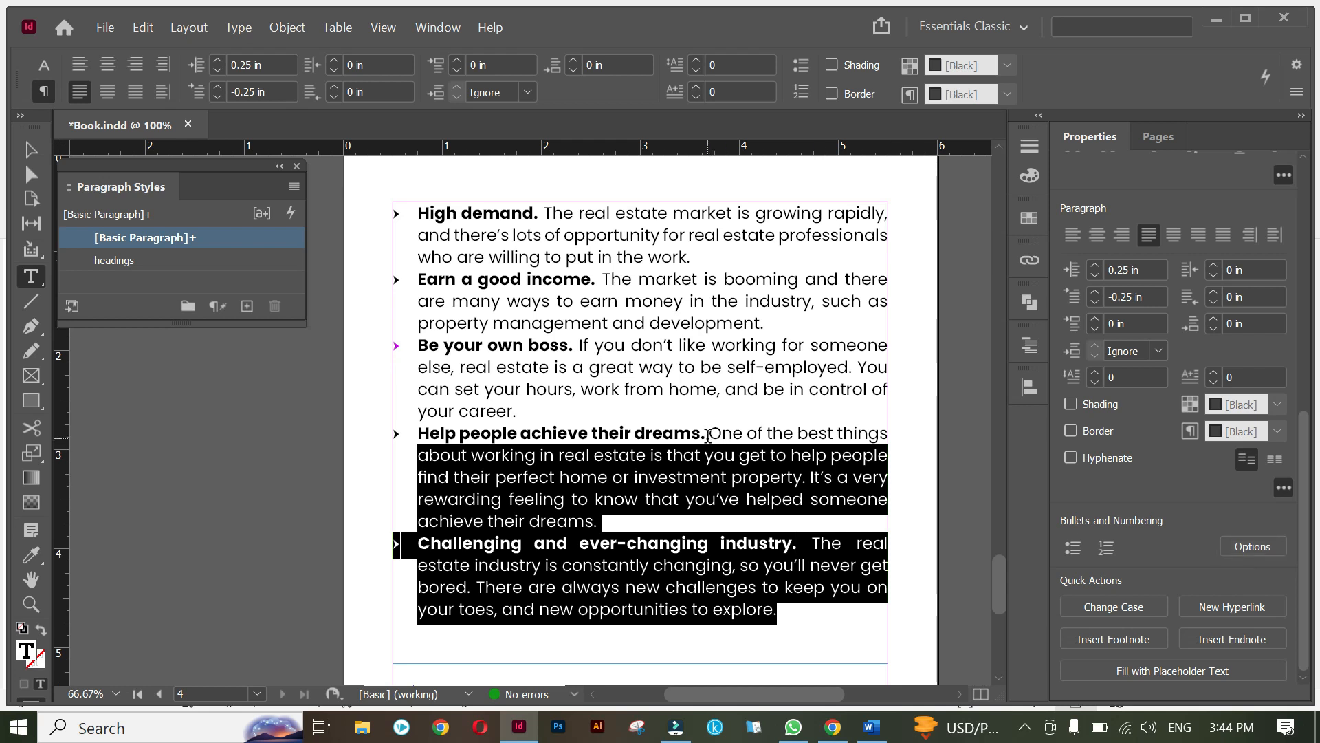
key("Escape")
left_click(685, 421)
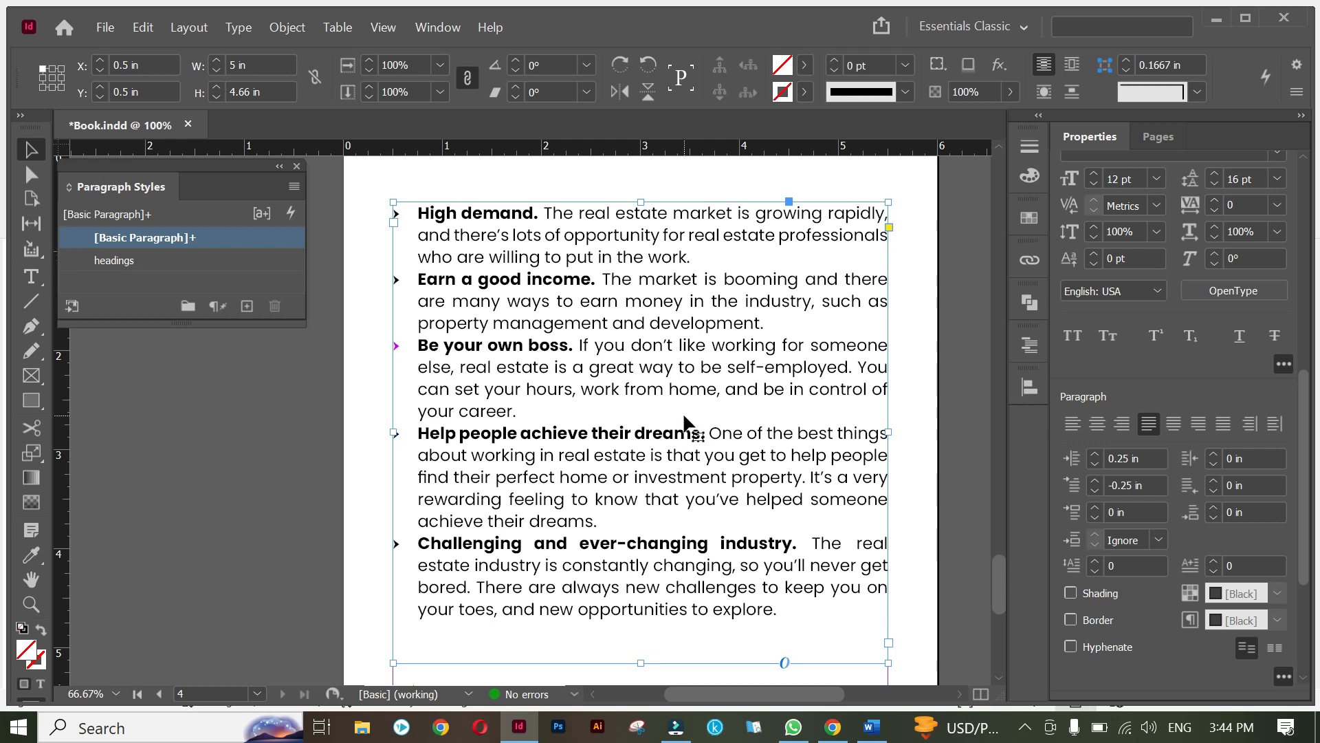
- Try deleting the purple arrowhead in front of "Be your own boss." and undo the deletion
double_click(397, 351)
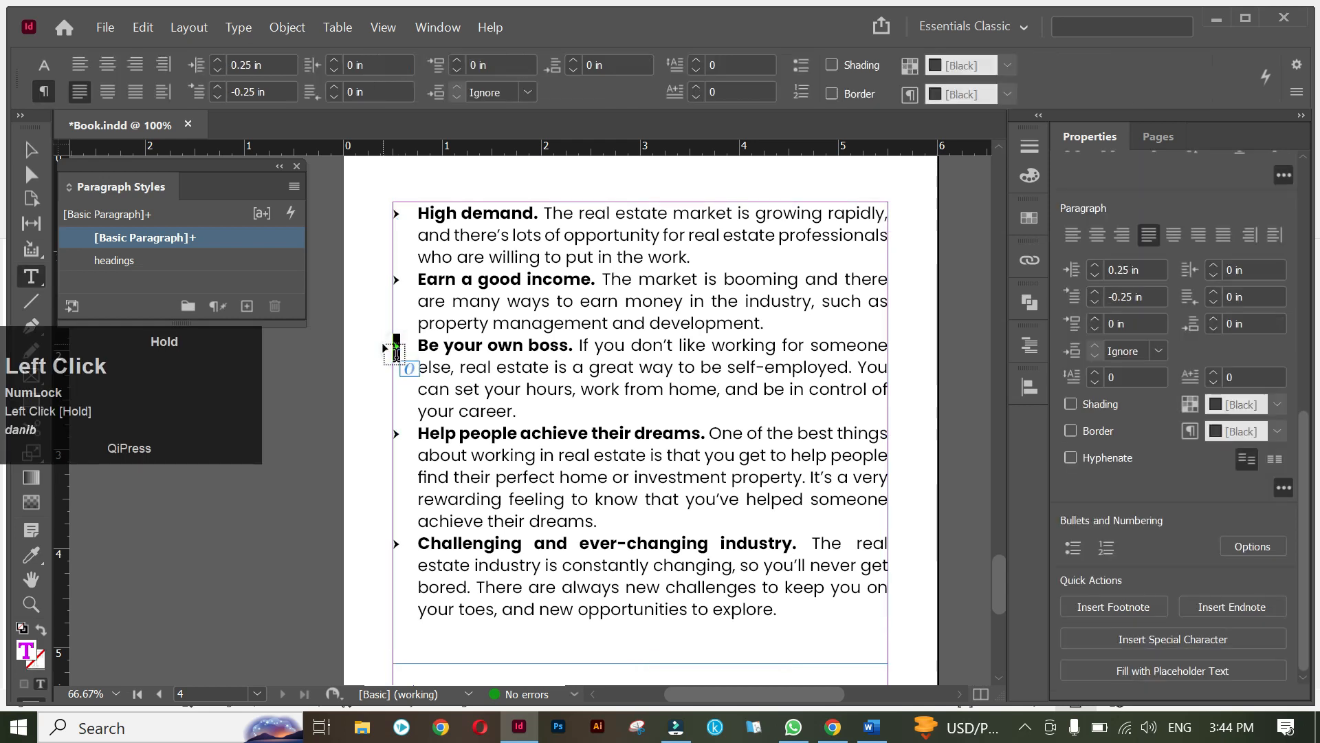
key("BackSpace")
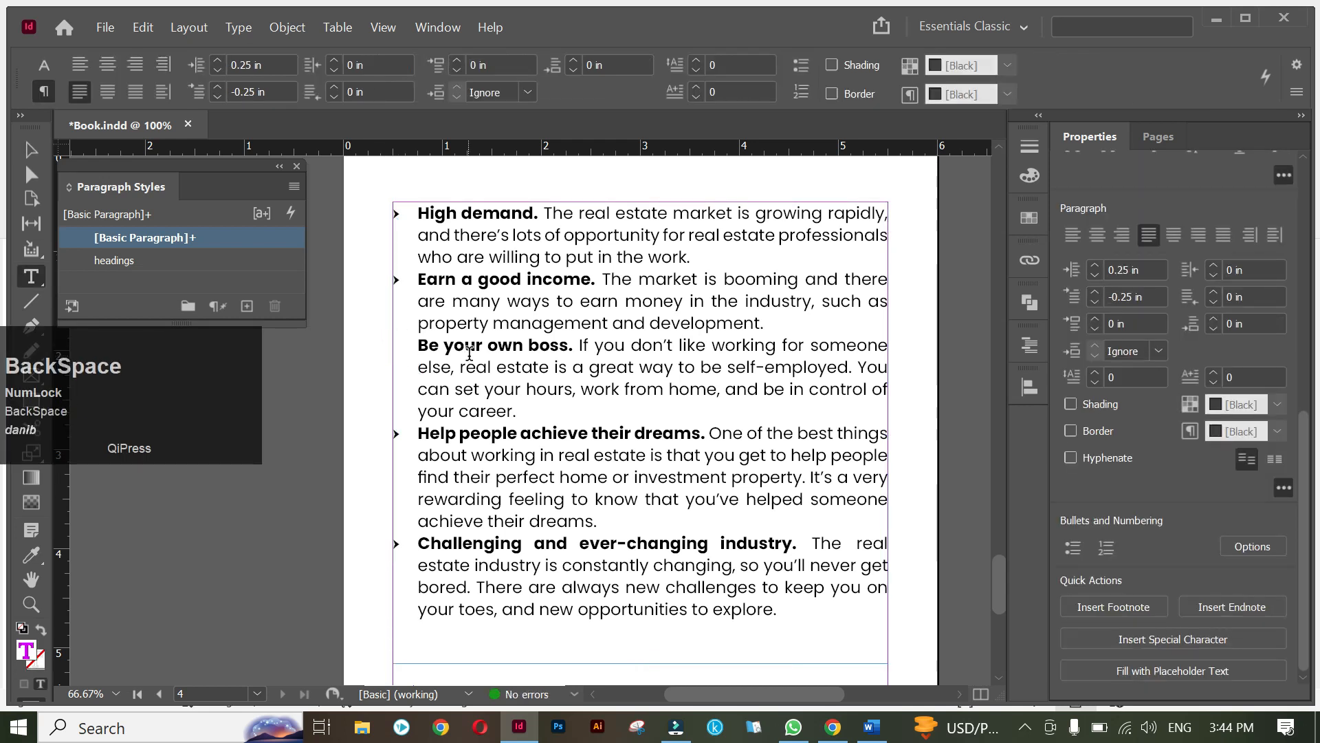
key("ctrl+z")
- Check the arrowhead in front of "Earn a good income." by selecting it as text, and deselect it
left_click(402, 278)
left_click(396, 282)
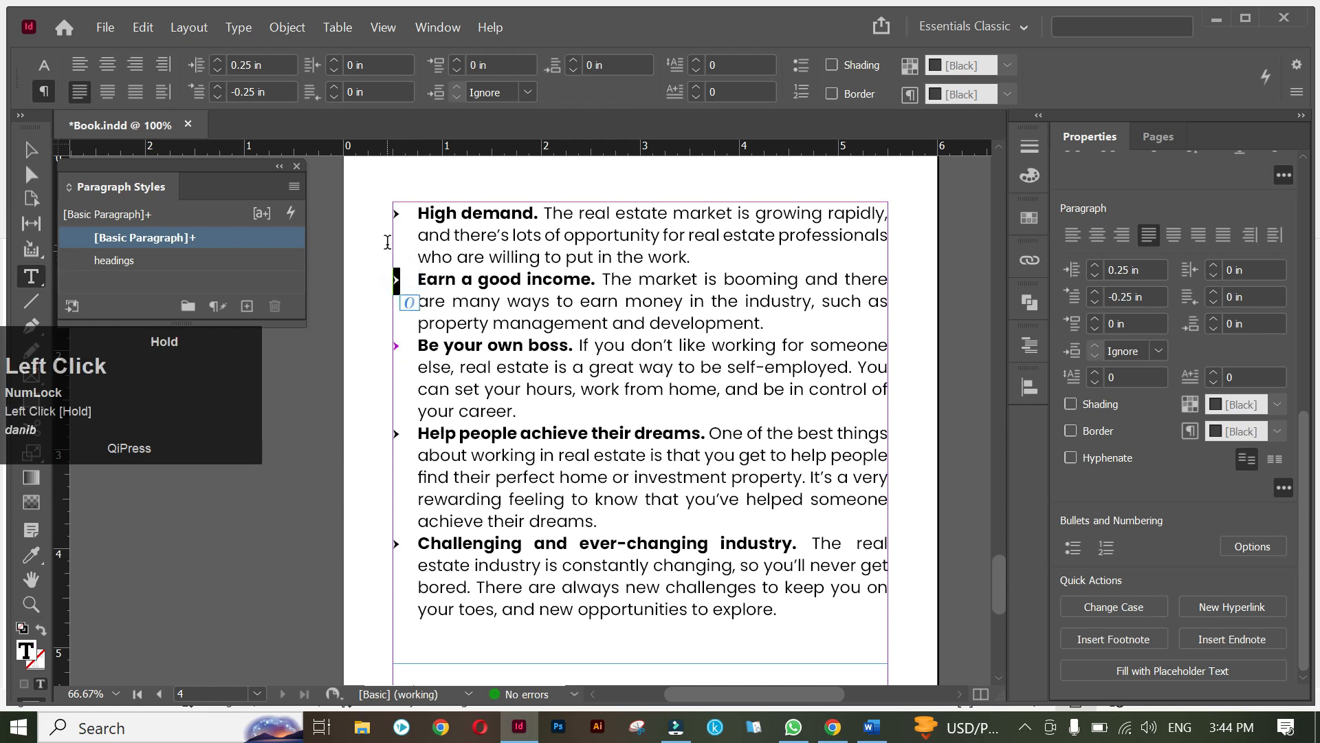
left_click(404, 444)
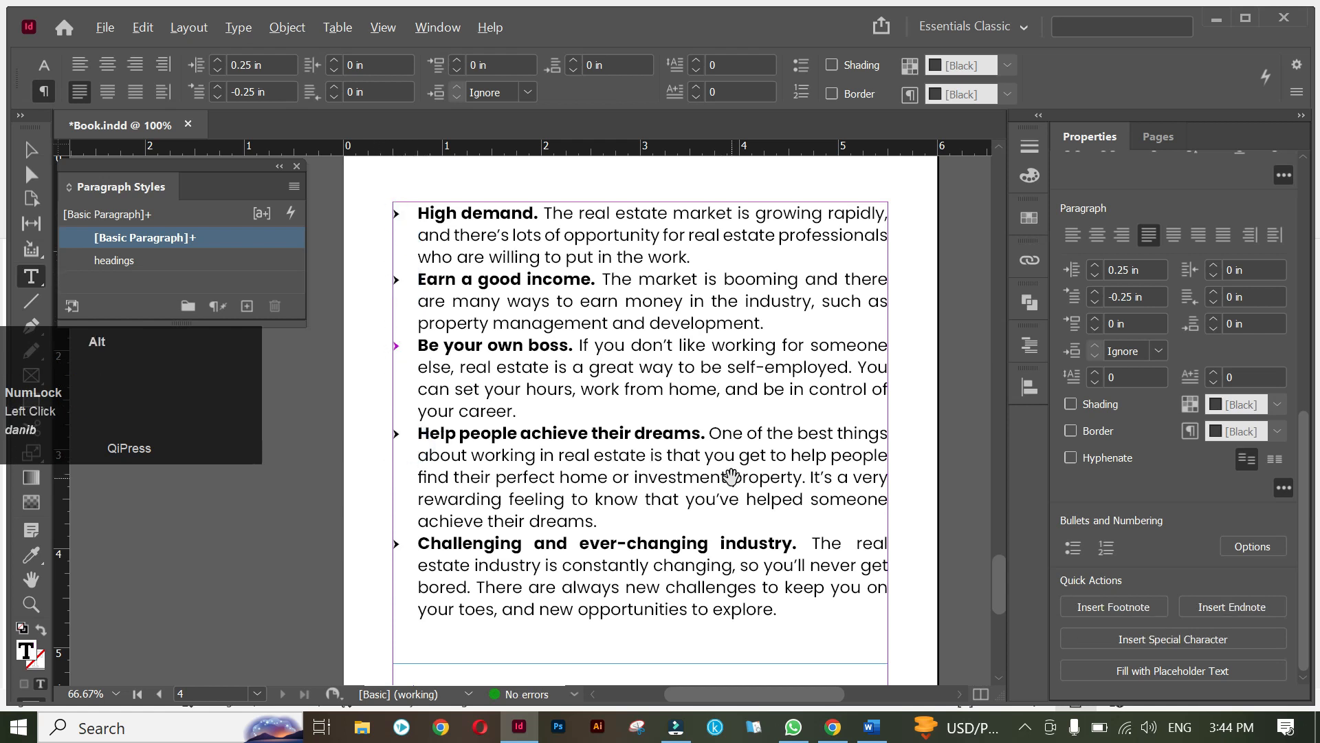
scroll(731, 476, "down", 2, "alt")
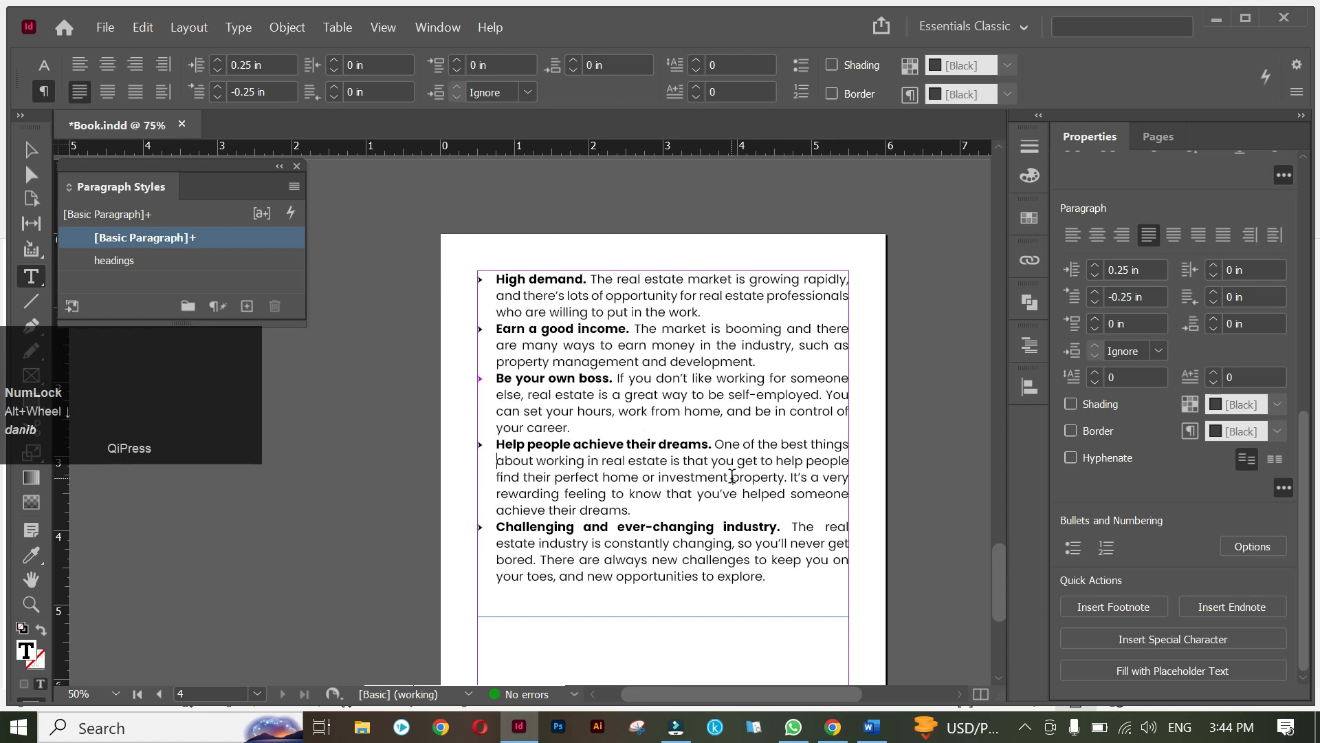